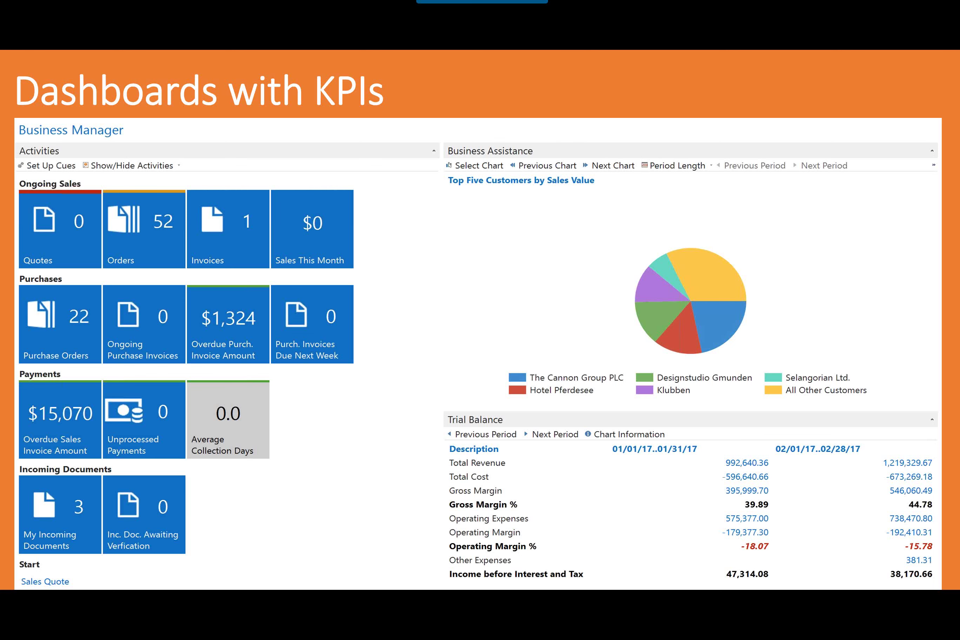
# - Advance past the final team slide to end the Innovia Overview slideshow at slide 14
pyautogui.press('Right')
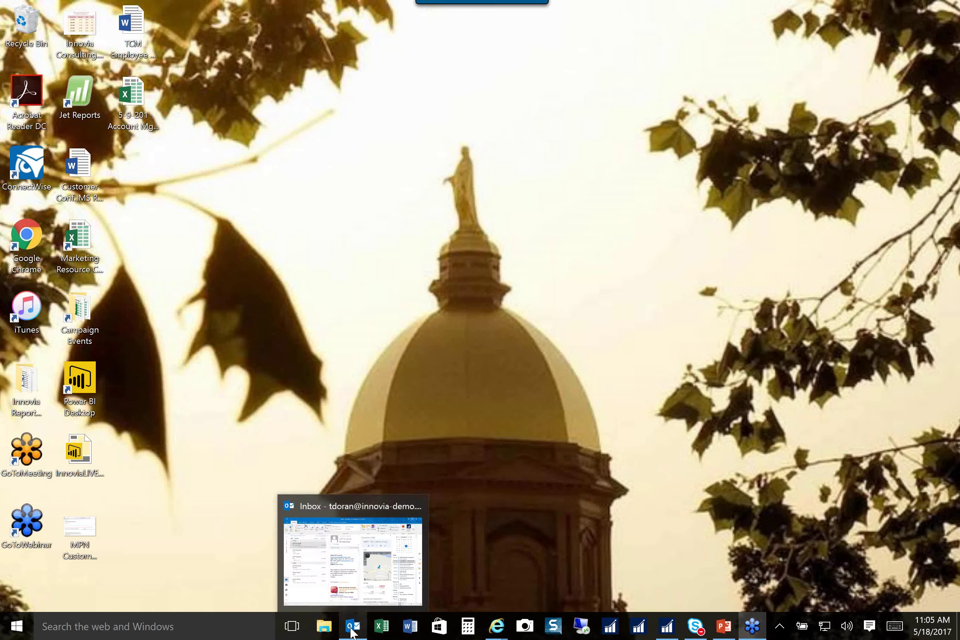
# - Minimize PowerPoint and bring the Outlook inbox to the front from the taskbar
pyautogui.click(352, 628)
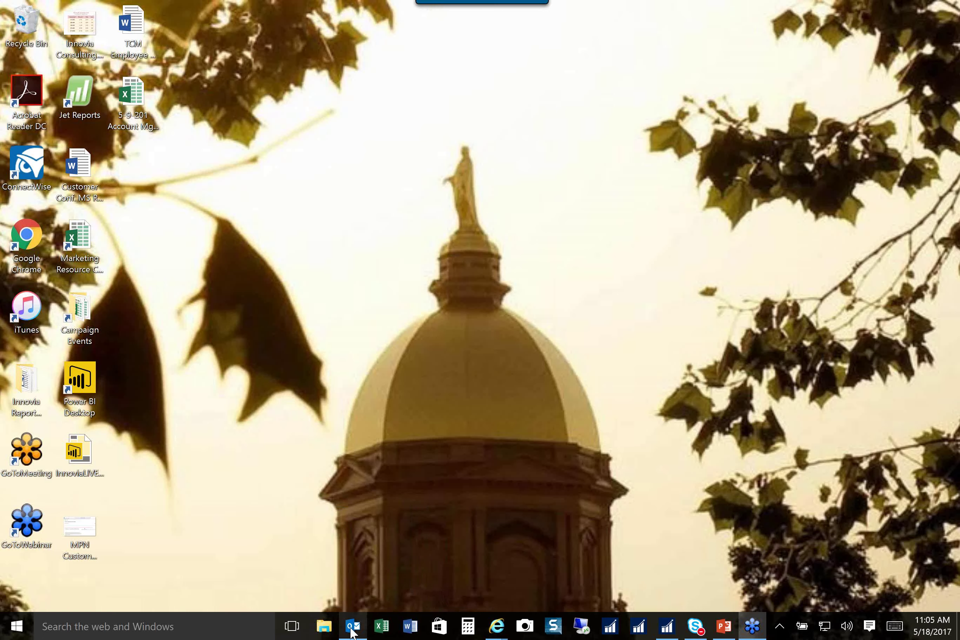
pyautogui.click(352, 628)
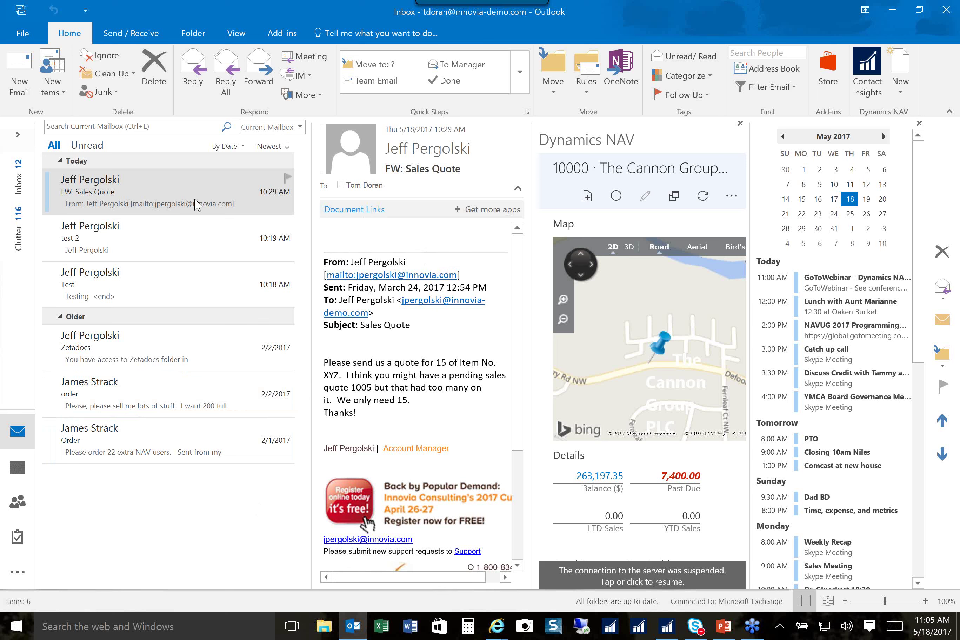
# - Review NAV sales quote 1005 linked to the FW: Sales Quote e-mail, then minimize Outlook
pyautogui.click(111, 199)
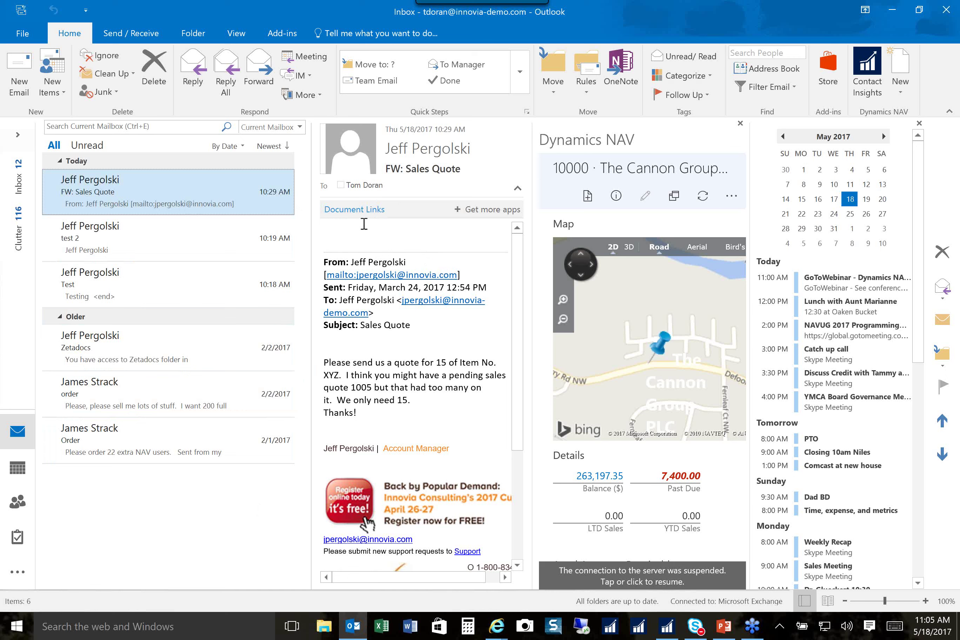
pyautogui.click(355, 209)
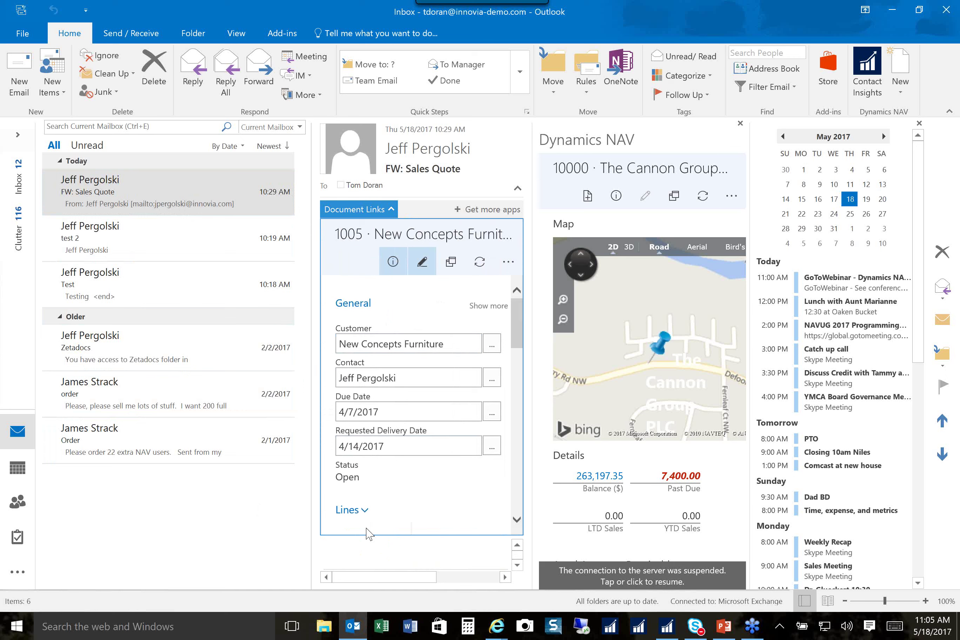
pyautogui.click(363, 511)
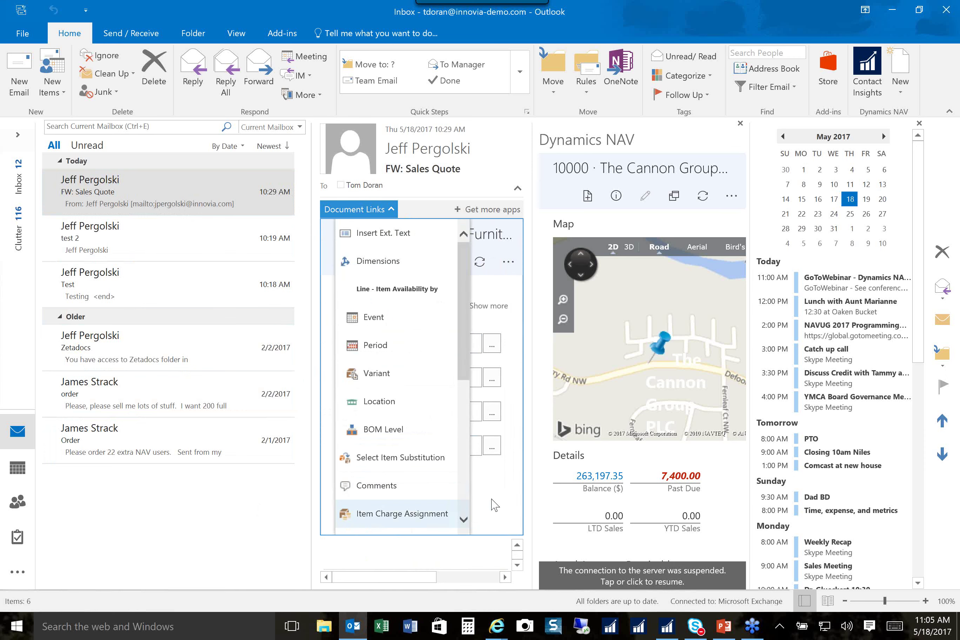
pyautogui.click(494, 505)
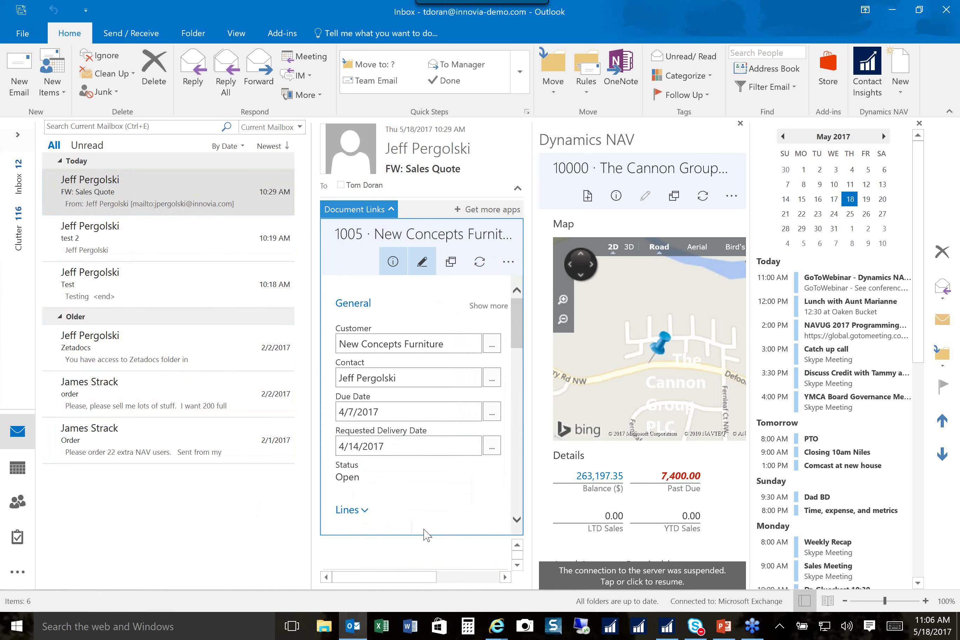
pyautogui.click(392, 211)
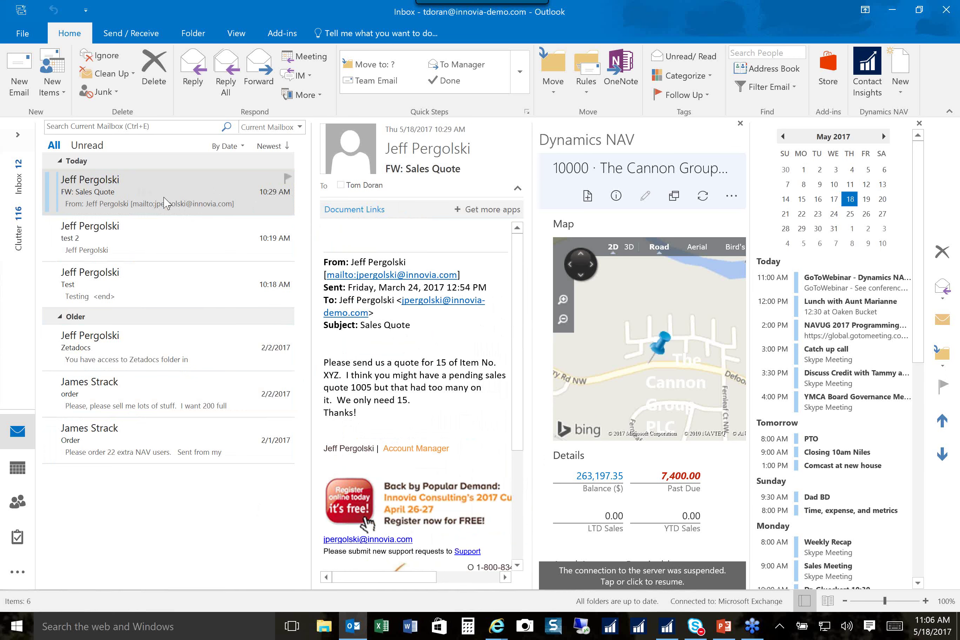
pyautogui.click(194, 247)
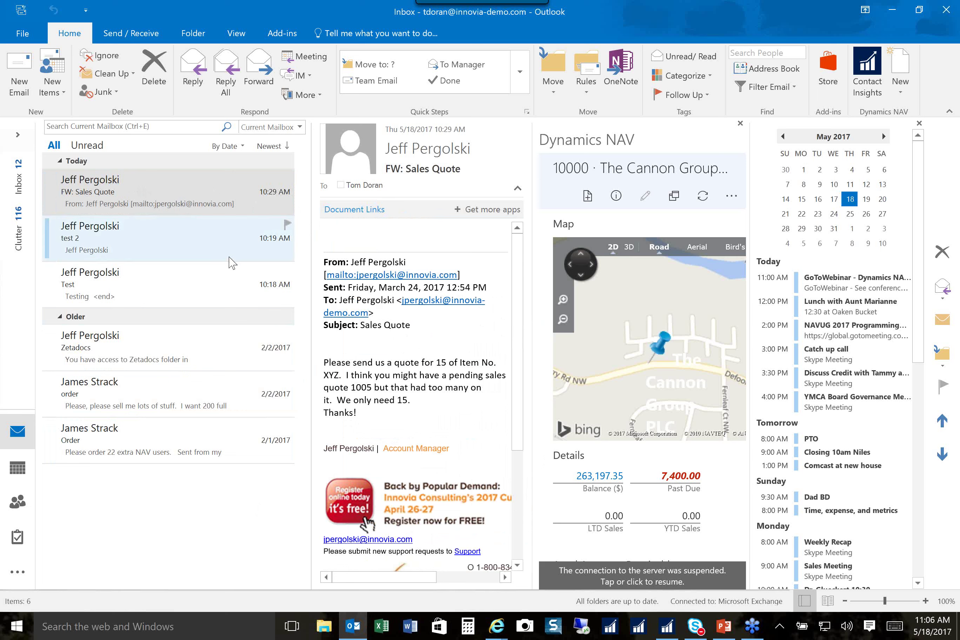
# - Restore the Dynamics NAV window showing the President – Small Business Role Center
pyautogui.click(892, 10)
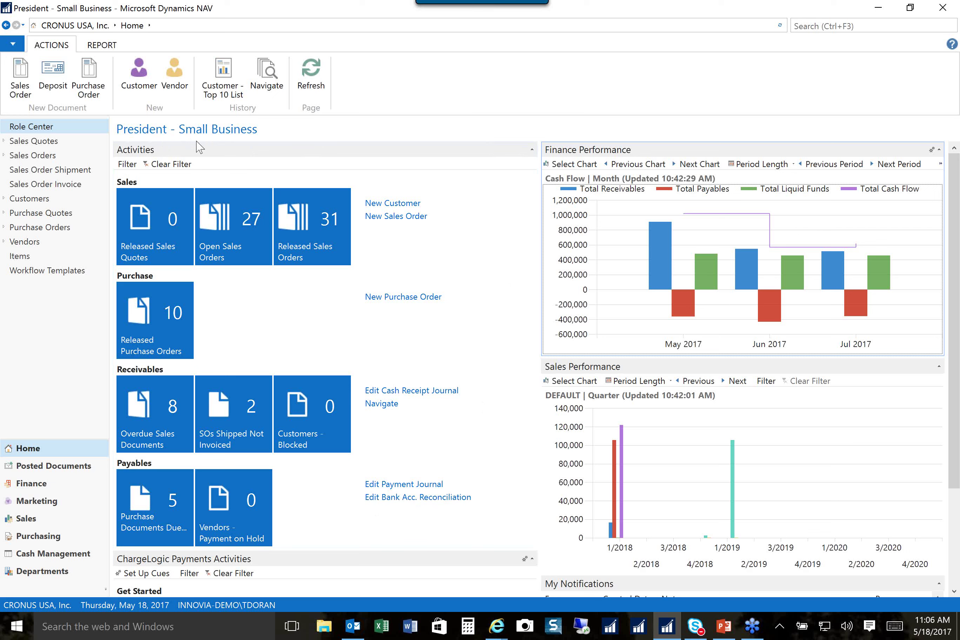
pyautogui.click(13, 45)
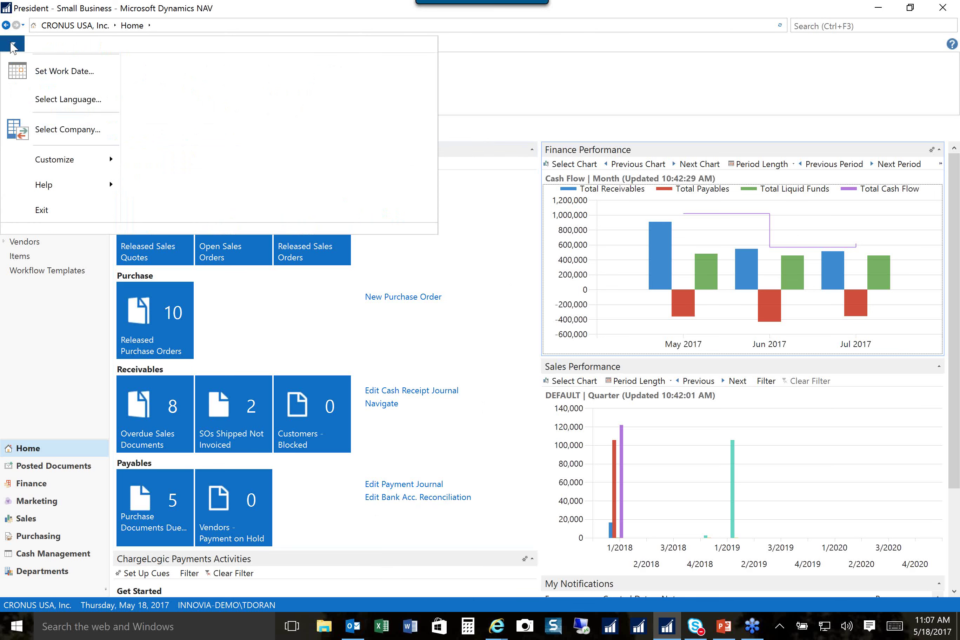
pyautogui.moveTo(68, 165)
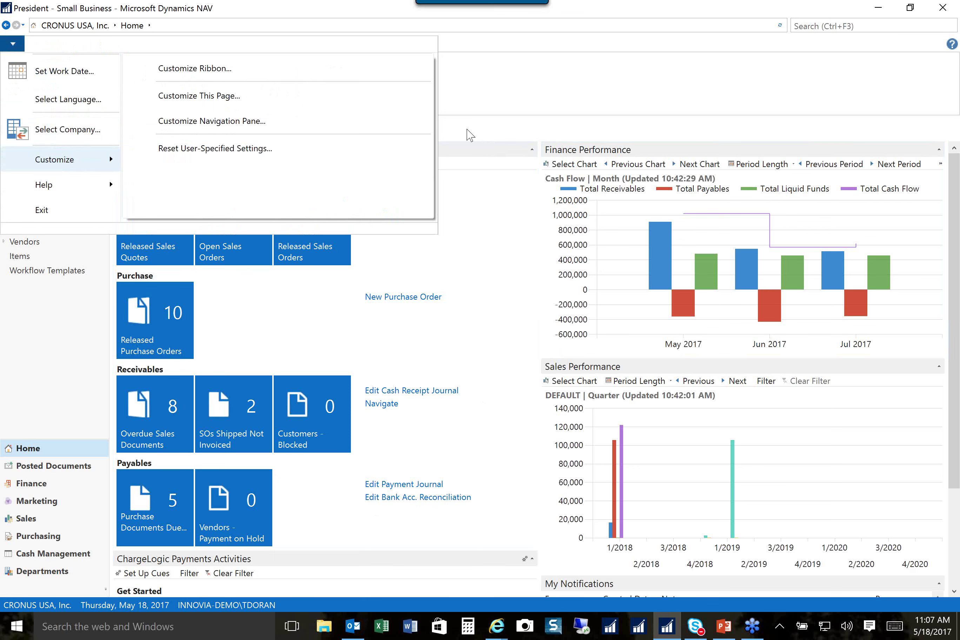
pyautogui.click(511, 112)
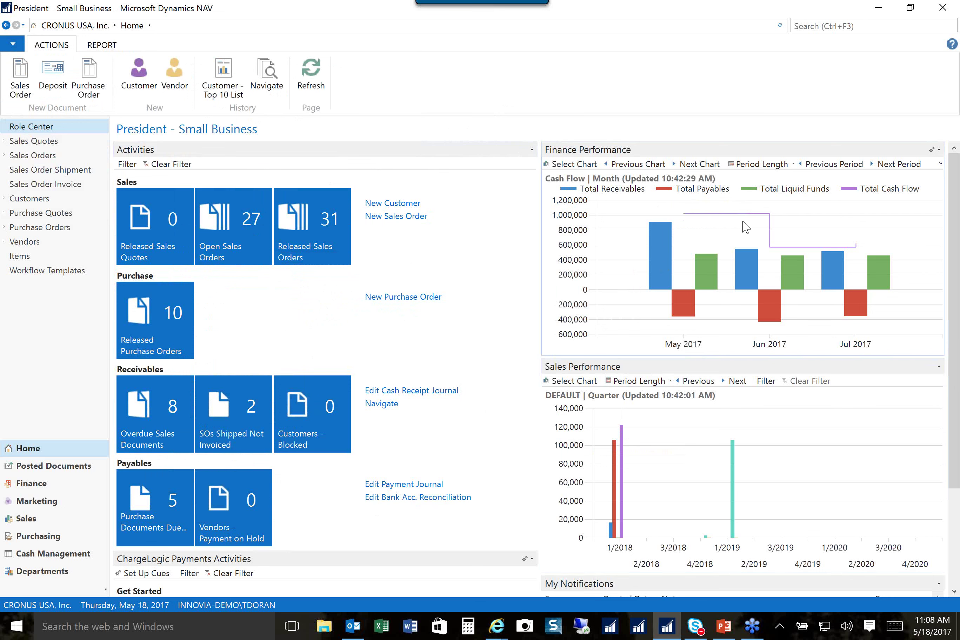
pyautogui.moveTo(750, 262)
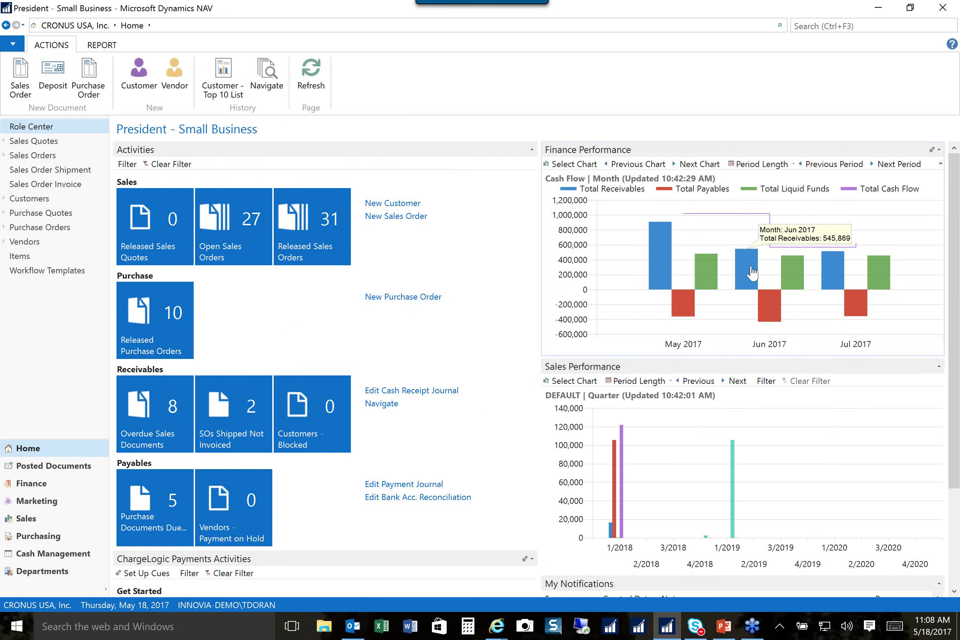
pyautogui.click(752, 272)
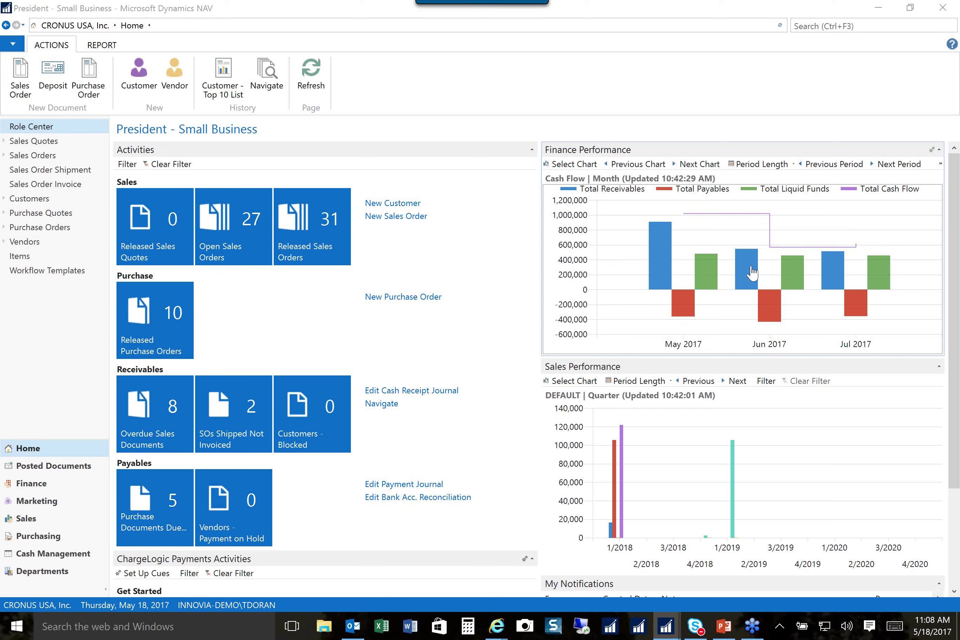
pyautogui.click(616, 189)
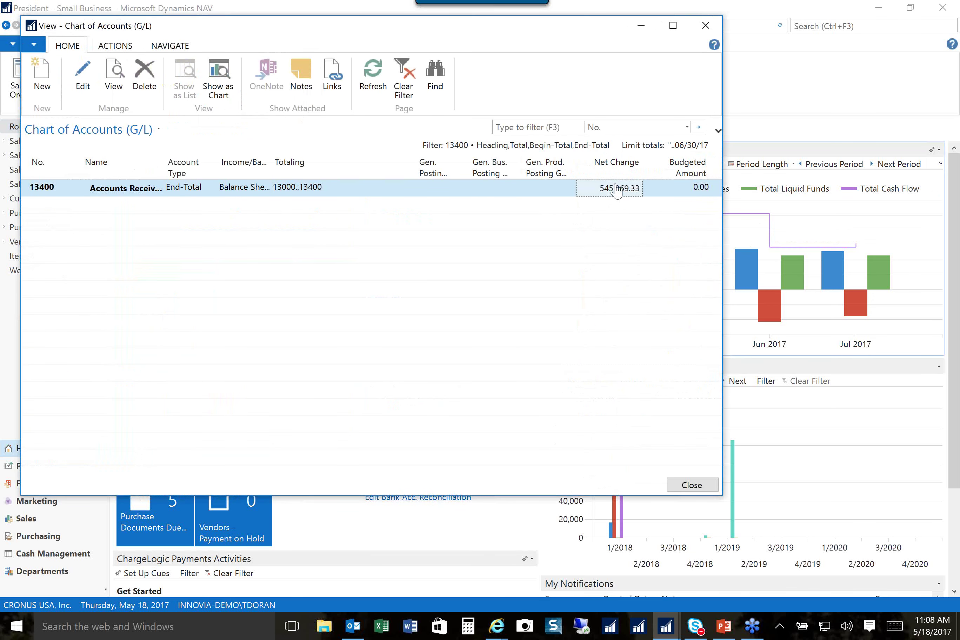
pyautogui.click(616, 189)
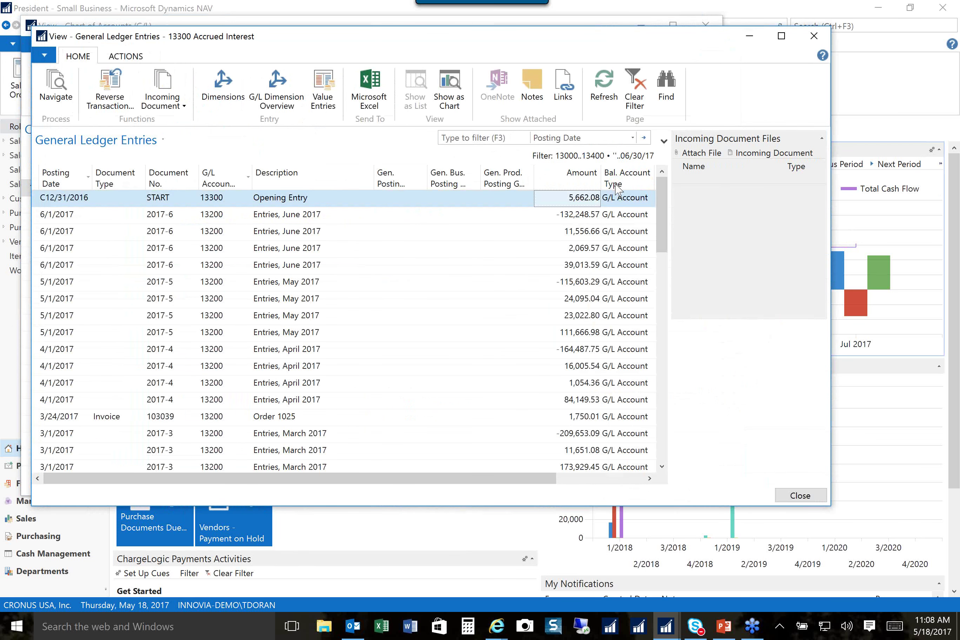
pyautogui.press('Escape')
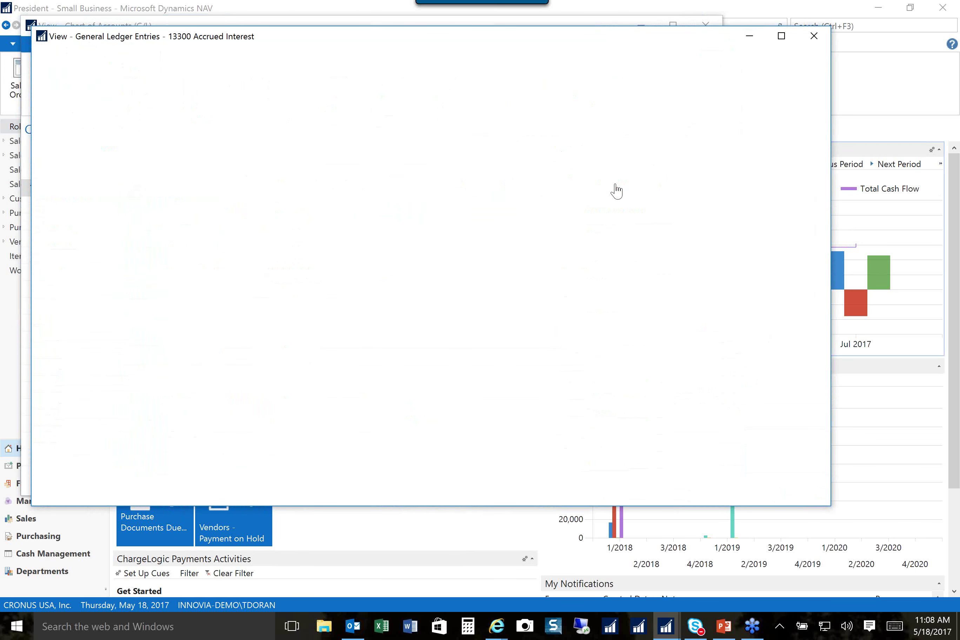
pyautogui.press('Escape')
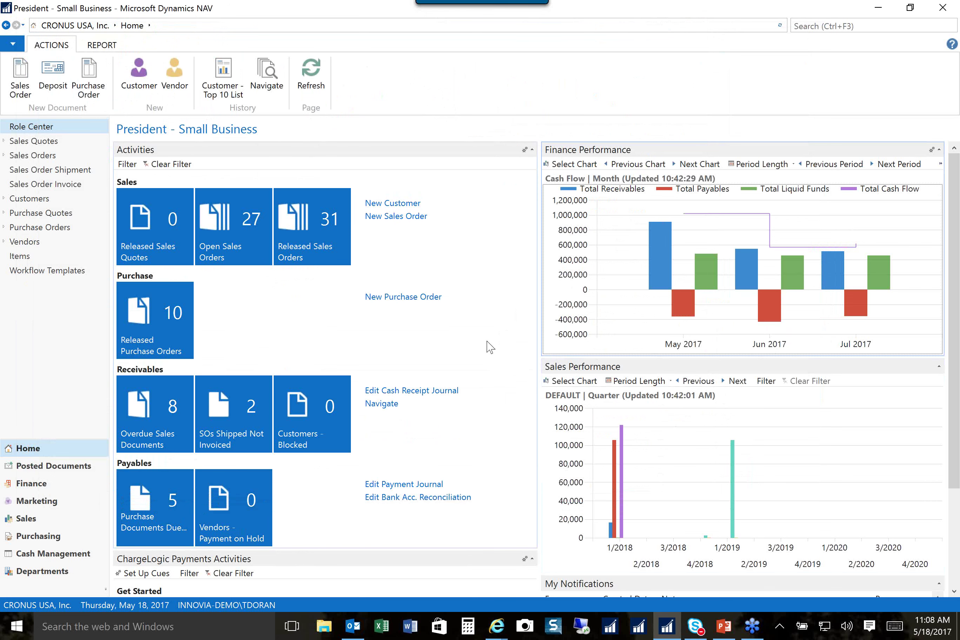
# - Scroll to My Notifications and open a Cash Flow Forecast Update notification's Job Queue Entries
pyautogui.scroll(-2, 490, 347)
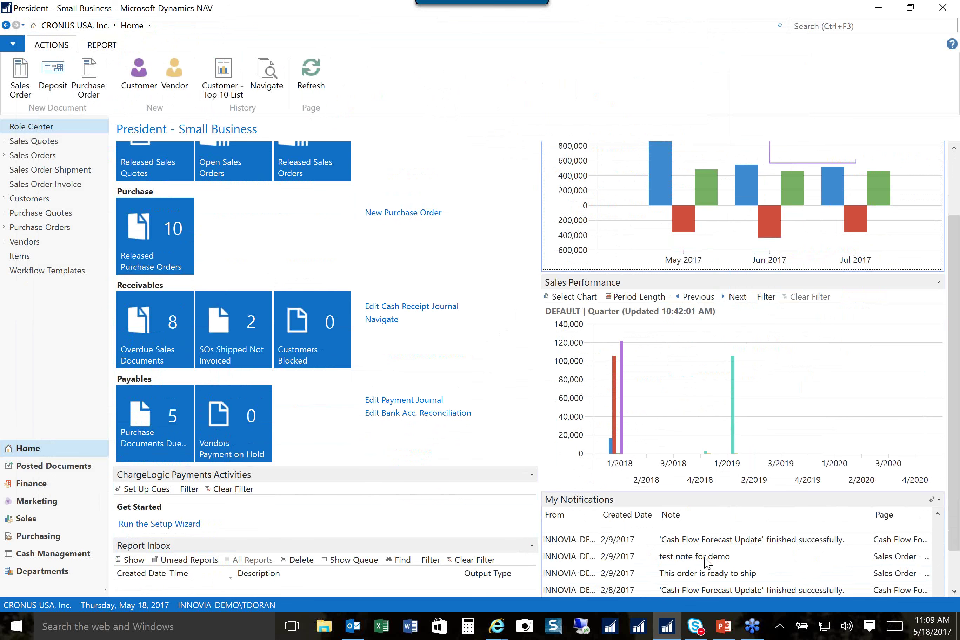
pyautogui.scroll(-1, 707, 562)
pyautogui.click(707, 561)
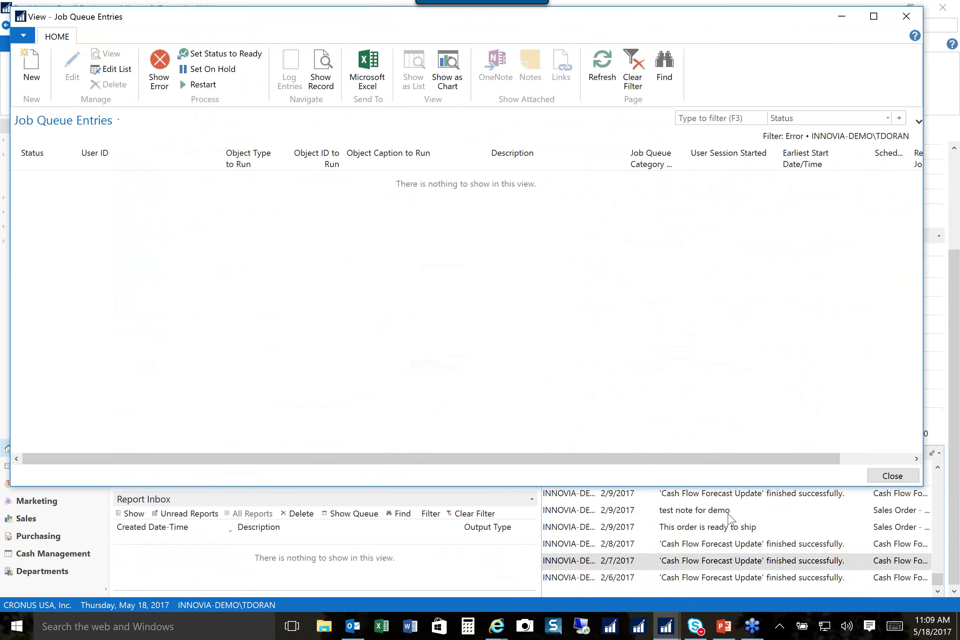
# - Close Job Queue Entries and view the notes on sales order 1001 from the 'test note for demo' notification
pyautogui.click(906, 16)
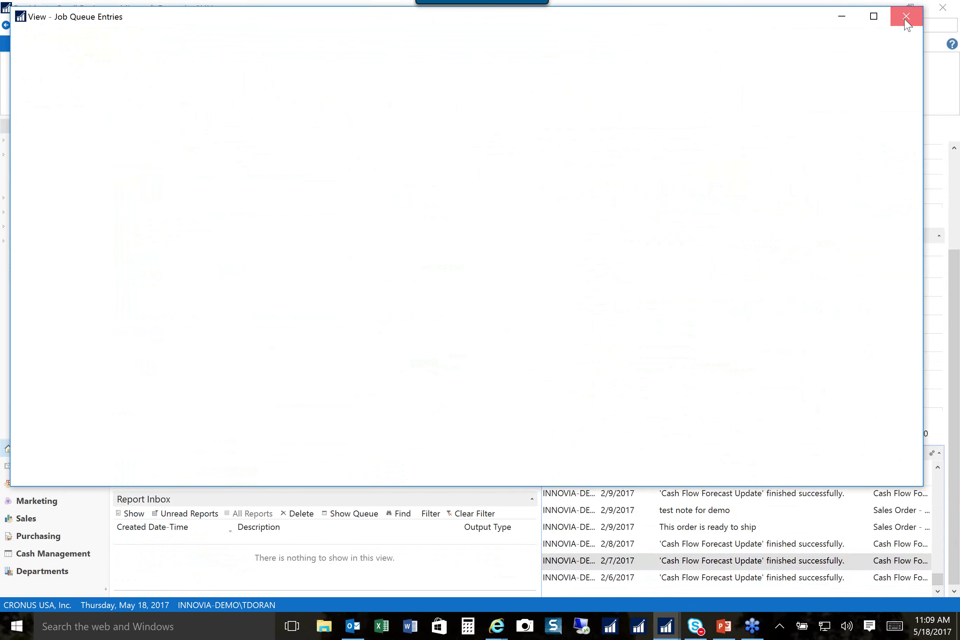
pyautogui.click(879, 512)
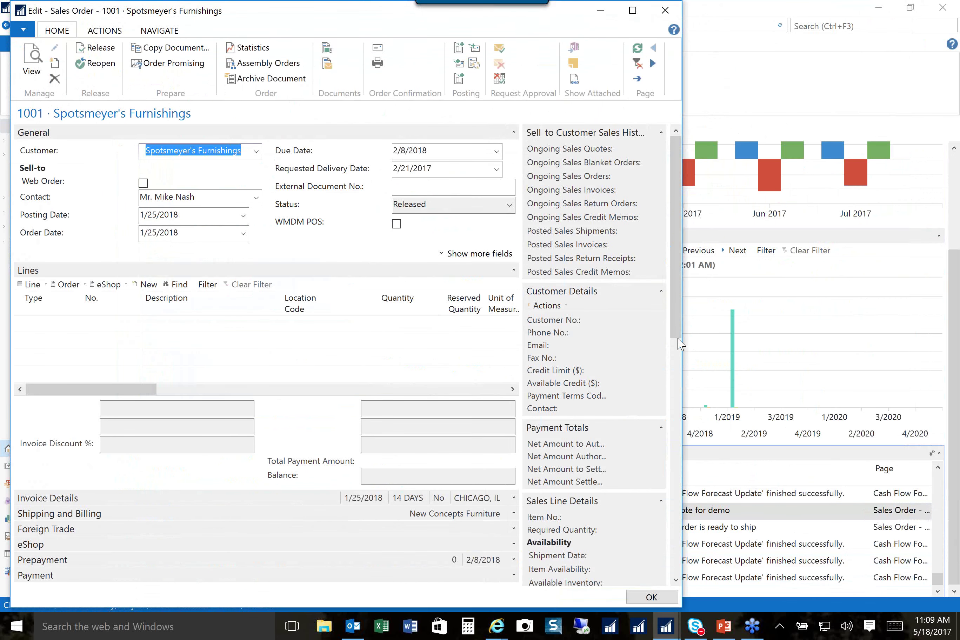
pyautogui.press('Escape')
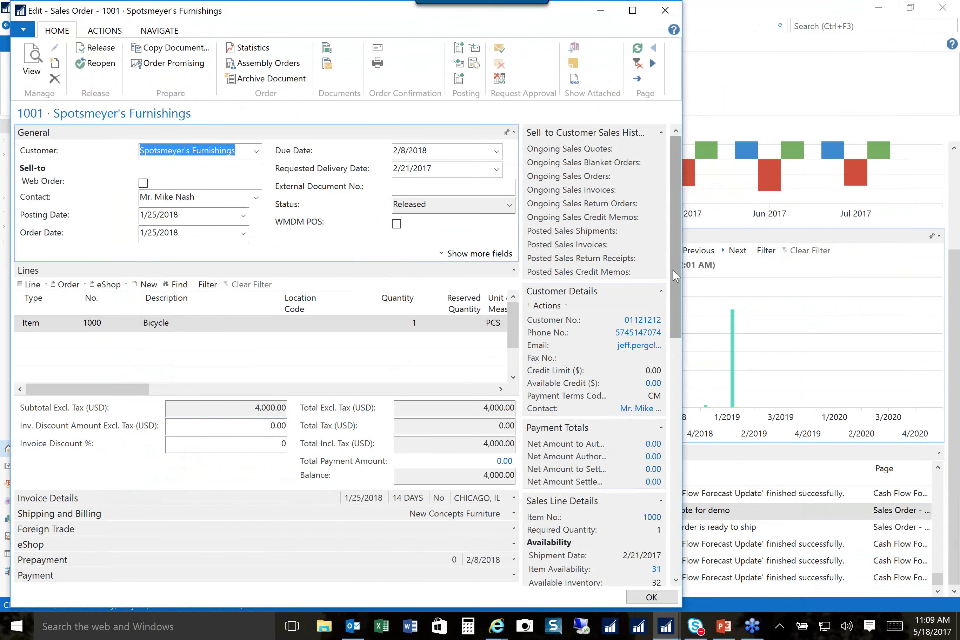
pyautogui.scroll(-3, 671, 311)
pyautogui.moveTo(671, 308); pyautogui.dragTo(651, 513)
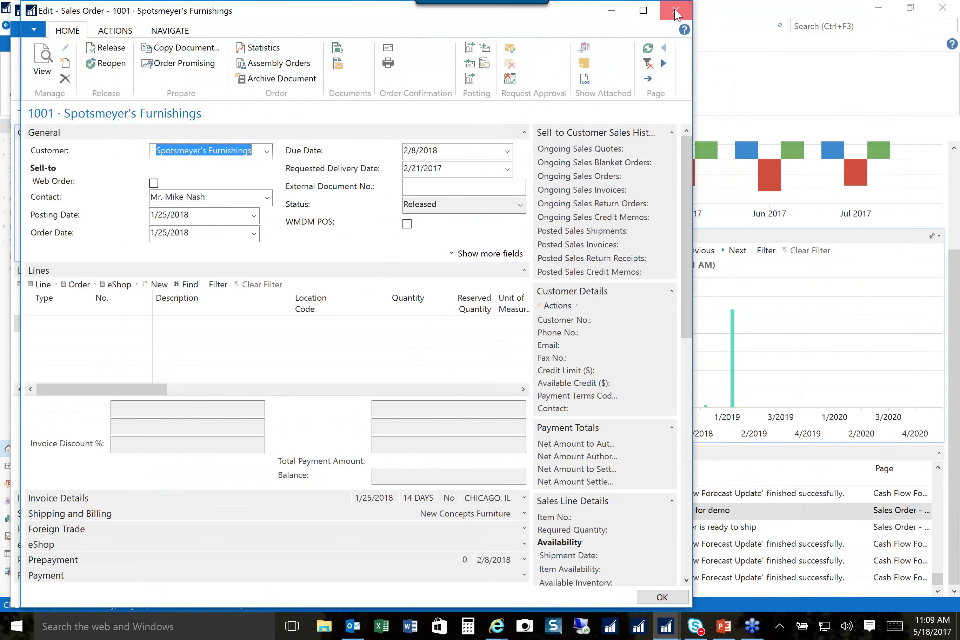
pyautogui.click(675, 12)
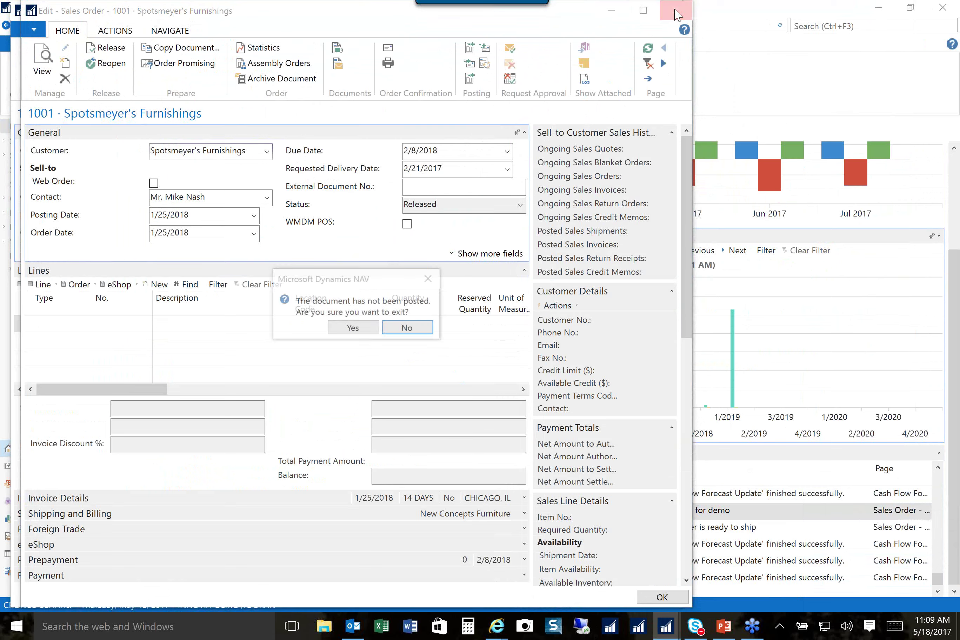
pyautogui.click(352, 328)
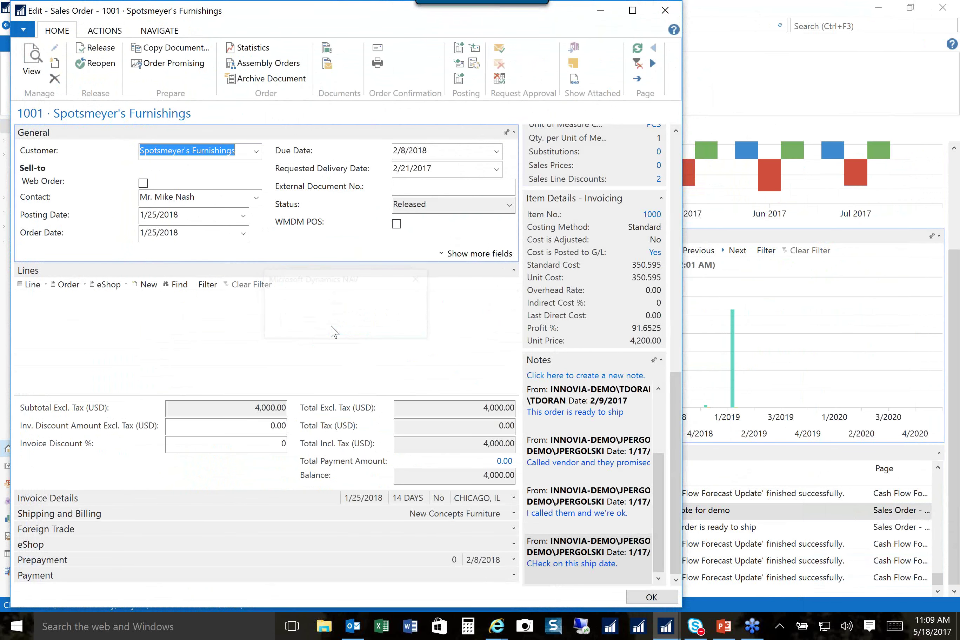
pyautogui.click(335, 329)
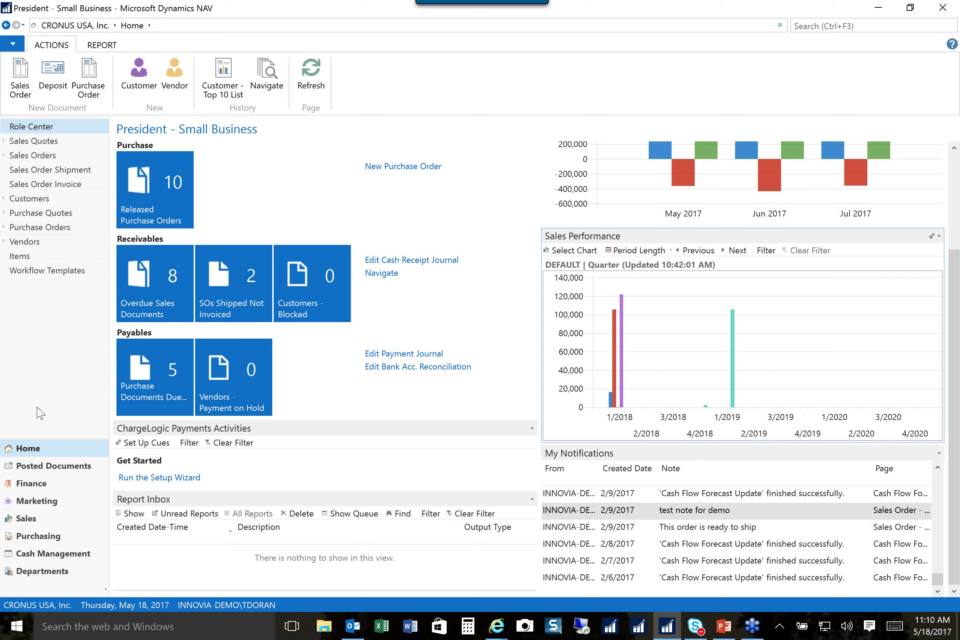
# - Show the Departments page listing Financial Management, Manufacturing, Service and Administration
pyautogui.click(66, 572)
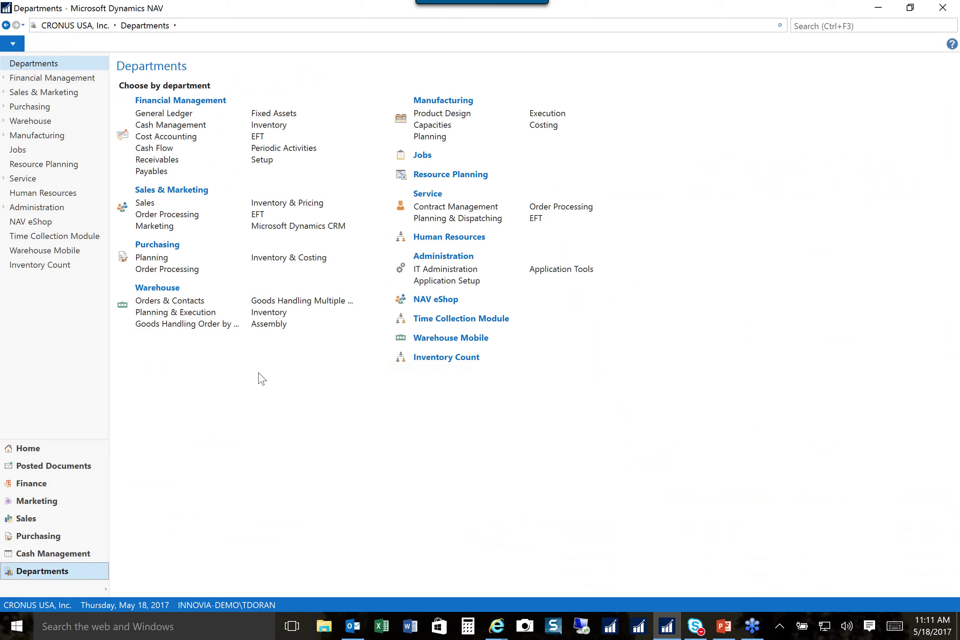
# - Return to the Home role center and search for 'user per'
pyautogui.click(33, 451)
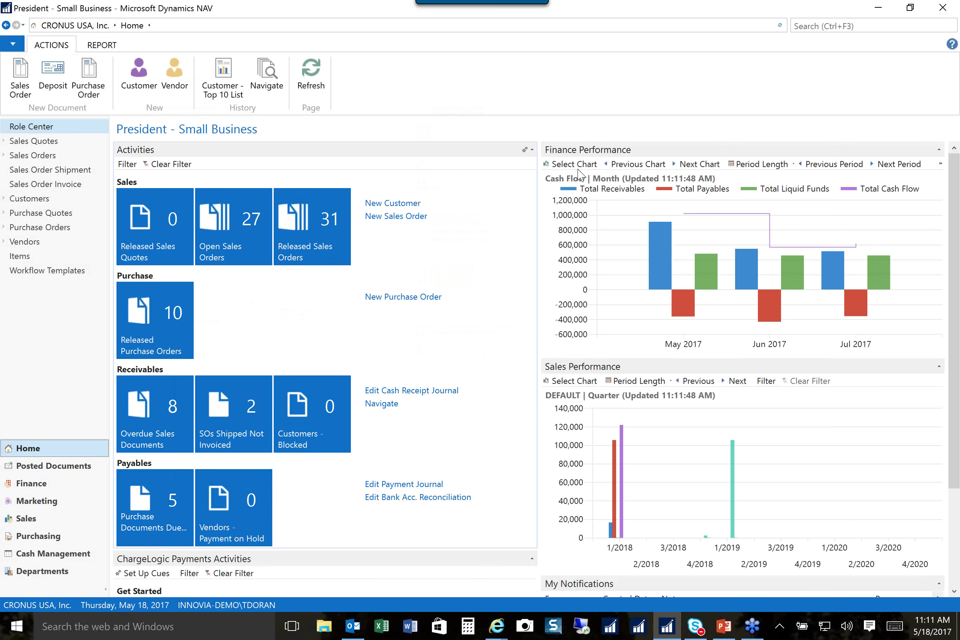
pyautogui.click(845, 25)
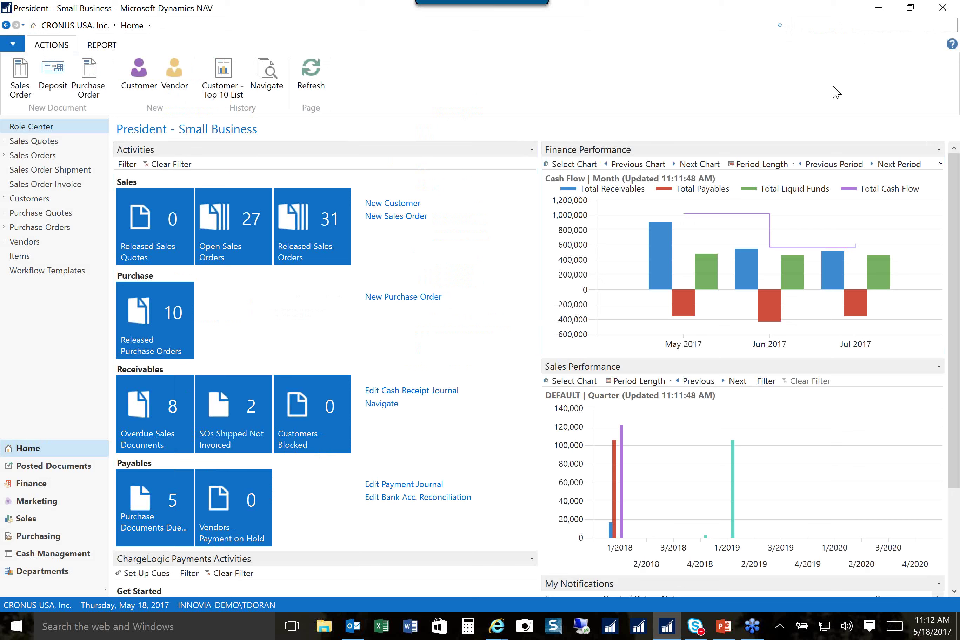
pyautogui.write('user per')
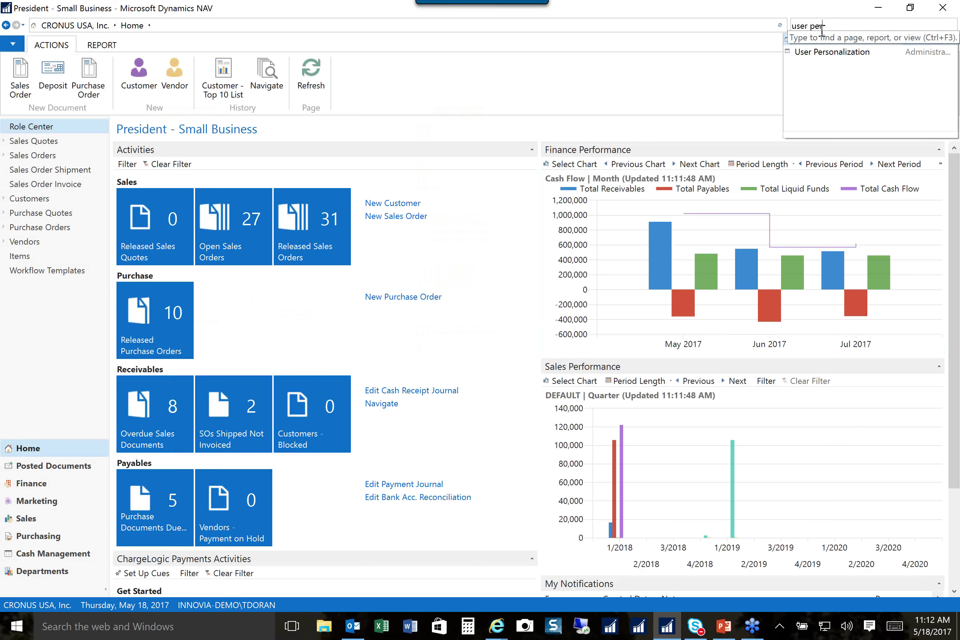
# - Set the current user's Profile ID to SALES AND RELATIONSHIP MANAGER in User Personalization
pyautogui.click(811, 53)
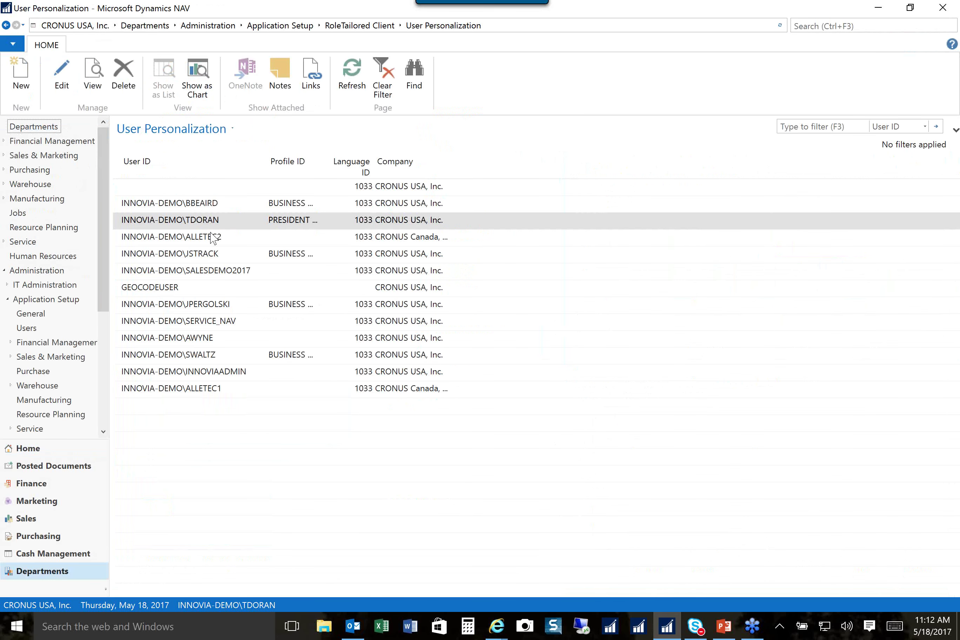
pyautogui.click(231, 221)
pyautogui.doubleClick(230, 221)
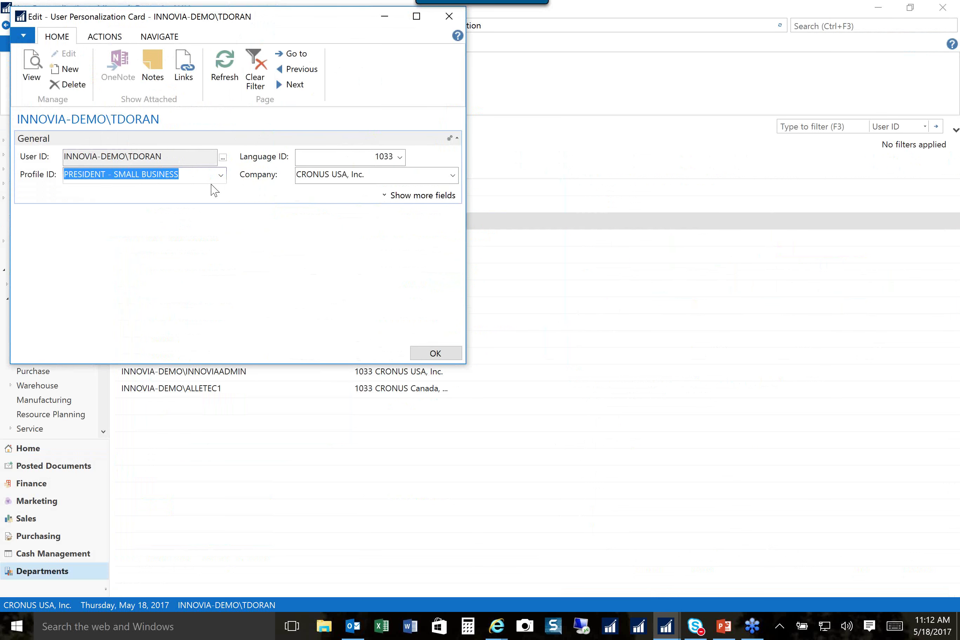
pyautogui.click(221, 177)
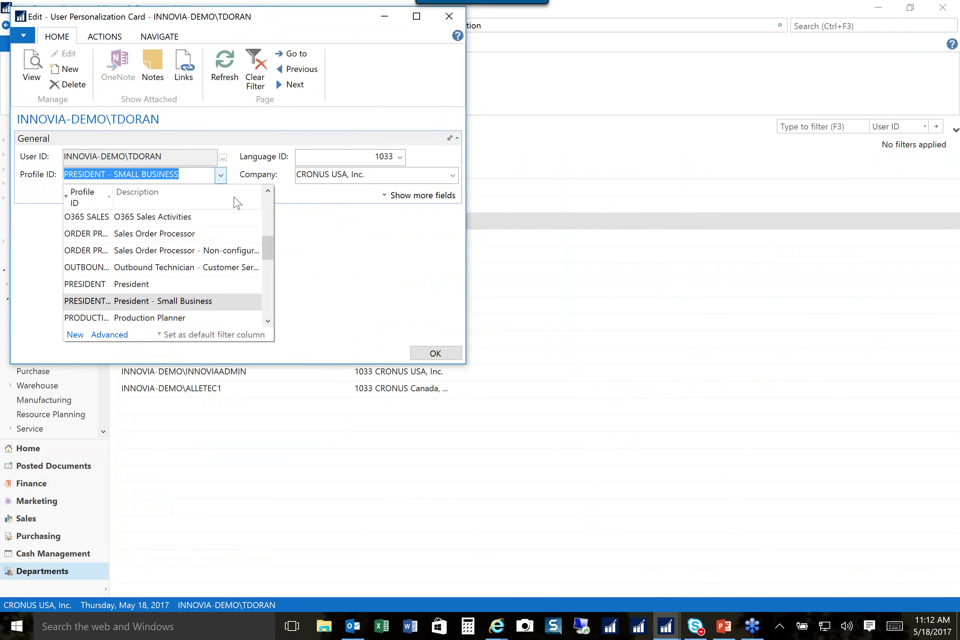
pyautogui.moveTo(268, 251); pyautogui.dragTo(271, 280)
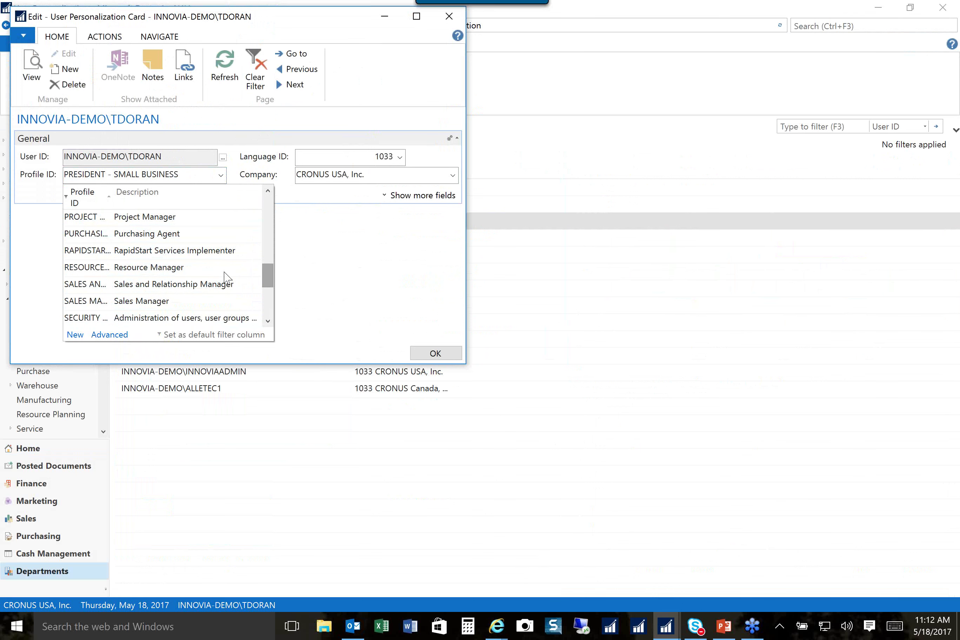
pyautogui.click(195, 285)
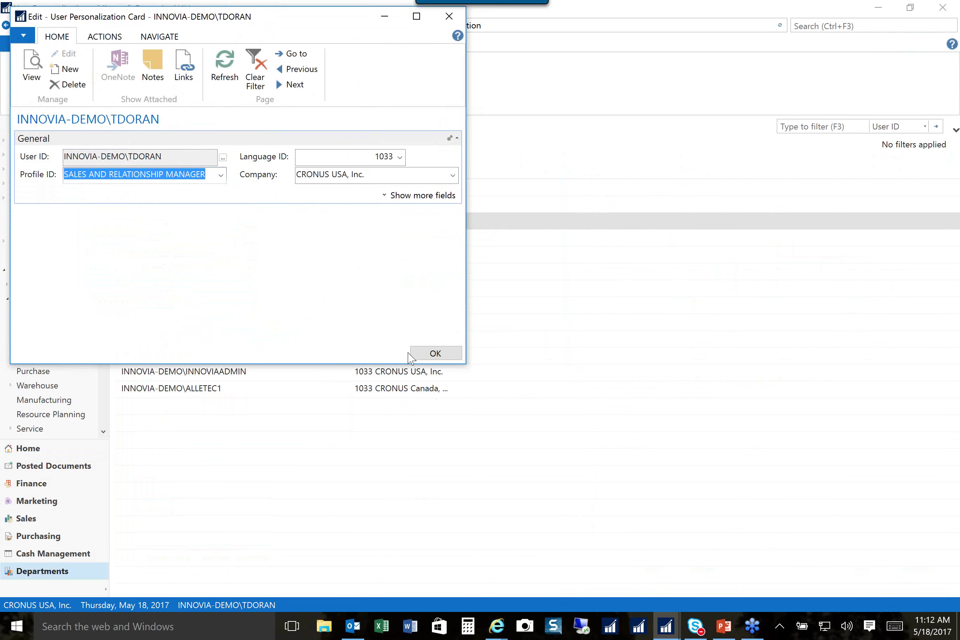
pyautogui.click(423, 355)
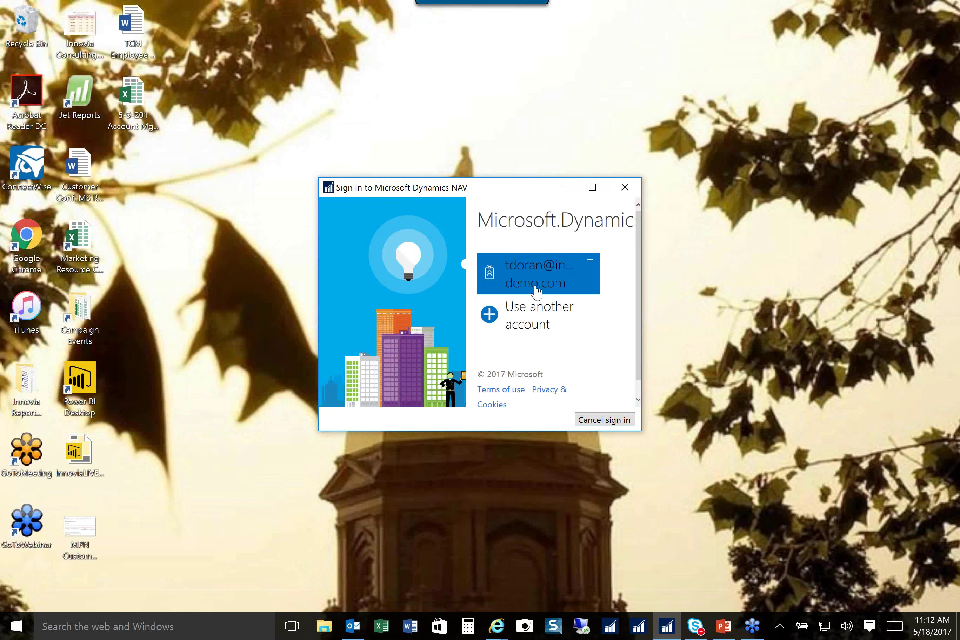
# - Sign in with the existing work account by entering the account password
pyautogui.click(528, 292)
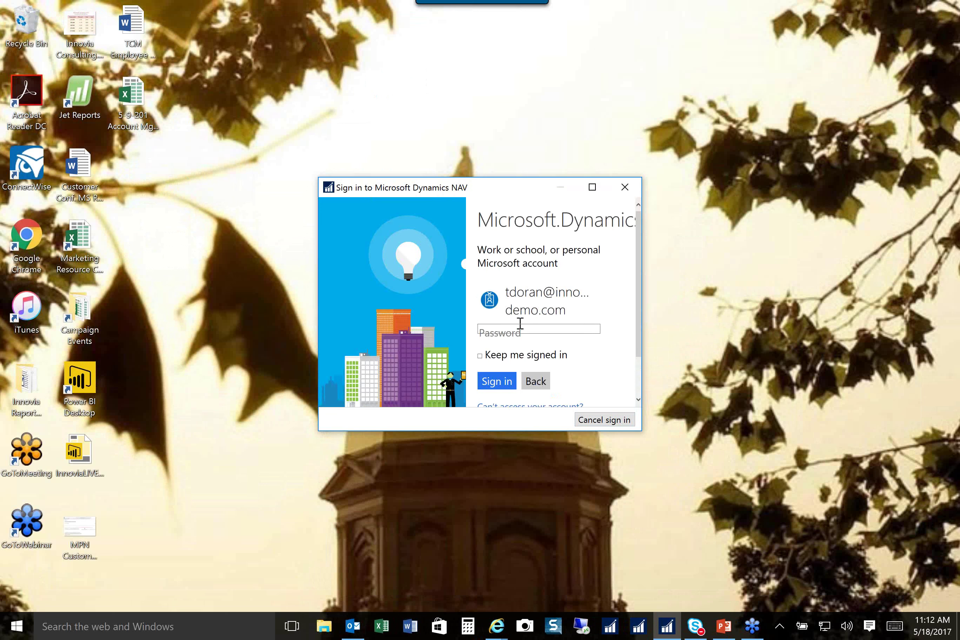
pyautogui.write('********************')
pyautogui.press('BackSpace')
pyautogui.press('BackSpace')
pyautogui.press('BackSpace')
pyautogui.press('BackSpace')
pyautogui.press('BackSpace')
pyautogui.press('BackSpace')
pyautogui.press('BackSpace')
pyautogui.press('BackSpace')
pyautogui.press('BackSpace')
pyautogui.press('BackSpace')
pyautogui.press('BackSpace')
pyautogui.press('BackSpace')
pyautogui.press('BackSpace')
pyautogui.press('BackSpace')
pyautogui.press('BackSpace')
pyautogui.press('BackSpace')
pyautogui.press('BackSpace')
pyautogui.press('BackSpace')
pyautogui.press('BackSpace')
pyautogui.write('************')
pyautogui.press('BackSpace')
pyautogui.press('BackSpace')
pyautogui.press('BackSpace')
pyautogui.press('BackSpace')
pyautogui.press('BackSpace')
pyautogui.press('BackSpace')
pyautogui.press('BackSpace')
pyautogui.press('BackSpace')
pyautogui.press('BackSpace')
pyautogui.press('BackSpace')
pyautogui.press('BackSpace')
pyautogui.press('BackSpace')
pyautogui.write('**********')
pyautogui.press('Return')
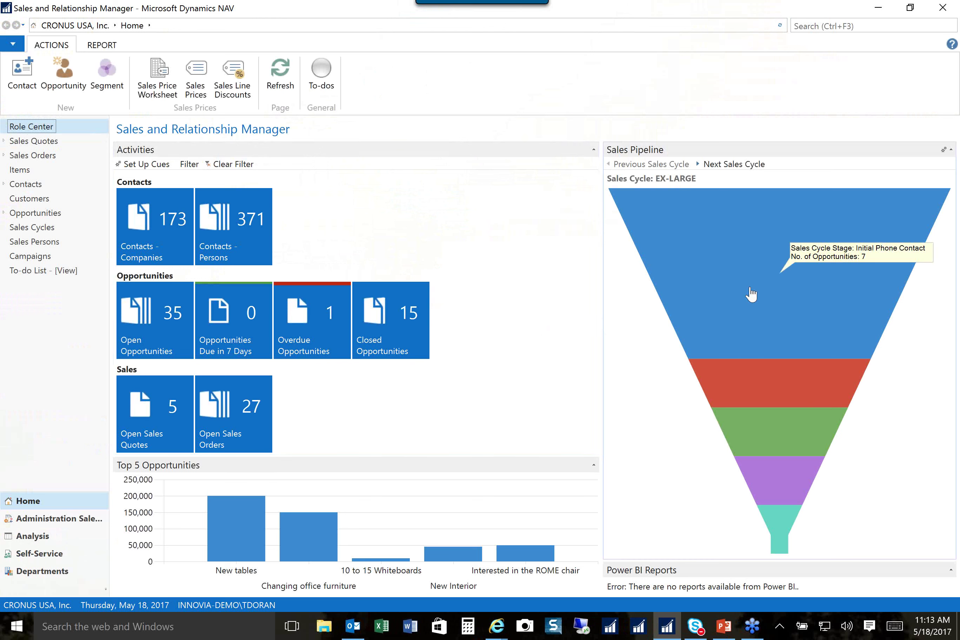
# - Show the Cue Setup for the role center's activity cues, then close it without changes
pyautogui.moveTo(752, 483)
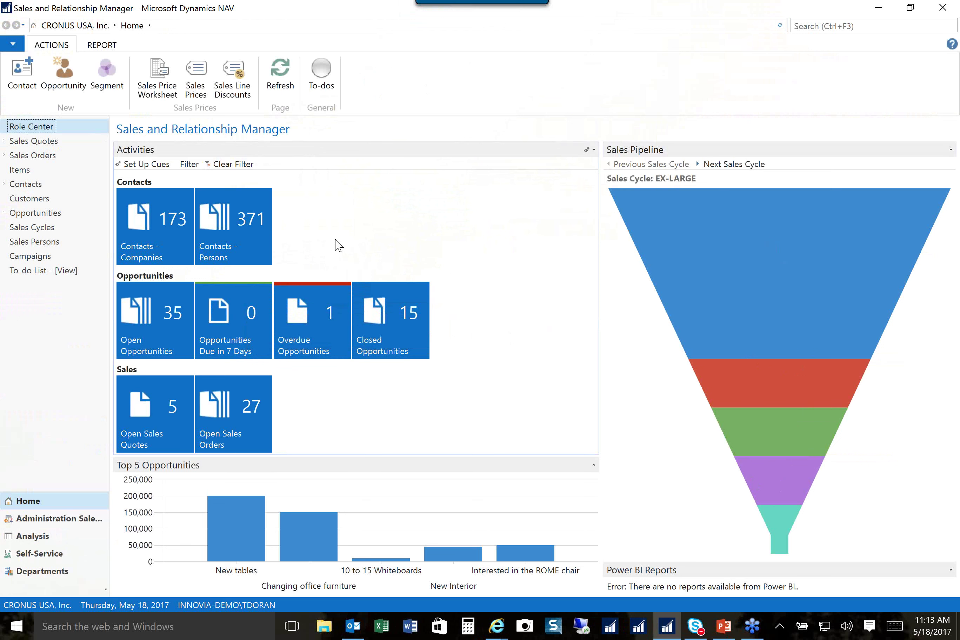
pyautogui.click(143, 164)
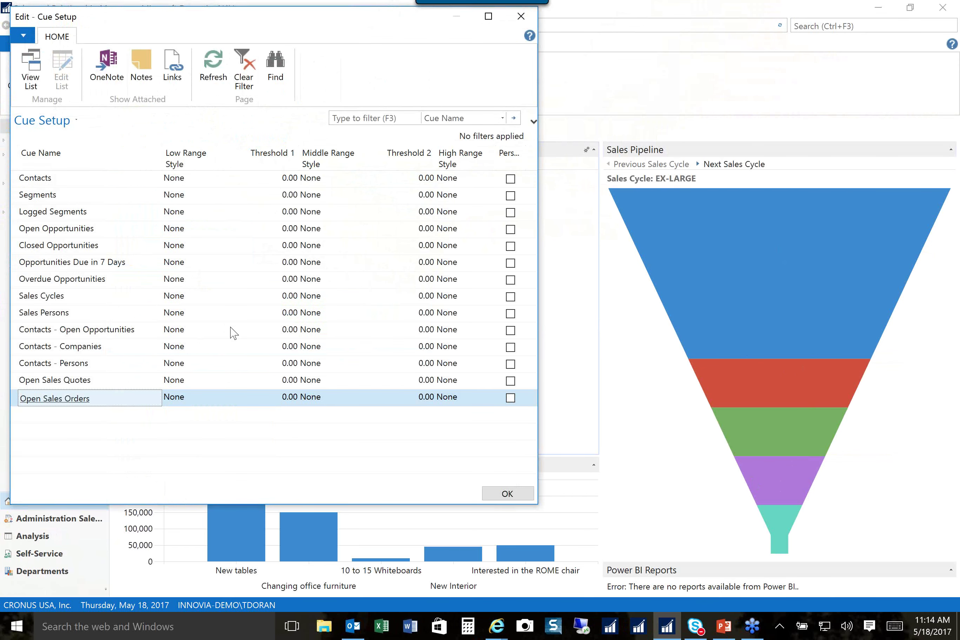
pyautogui.click(521, 16)
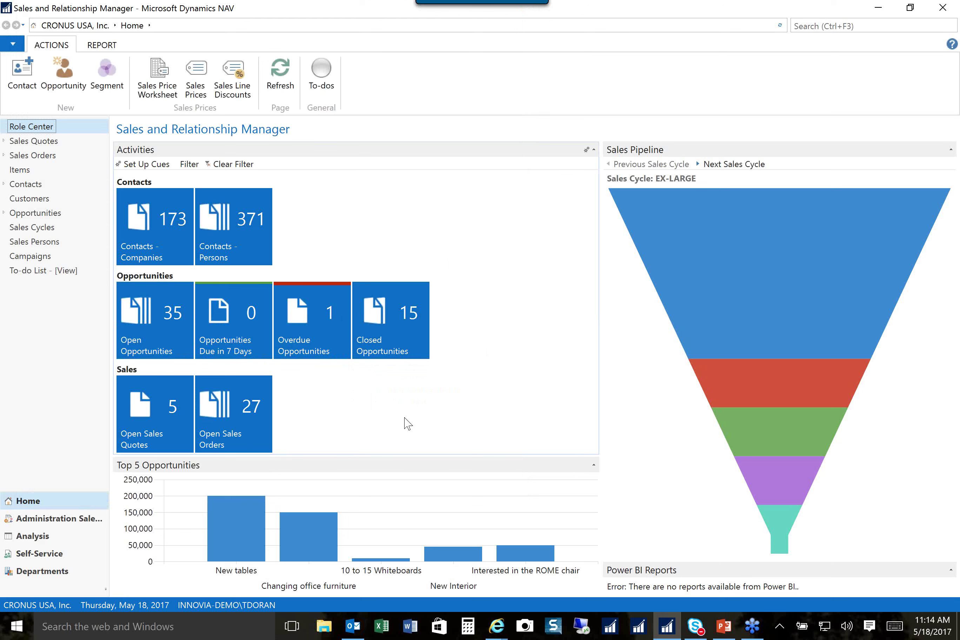
pyautogui.moveTo(282, 537)
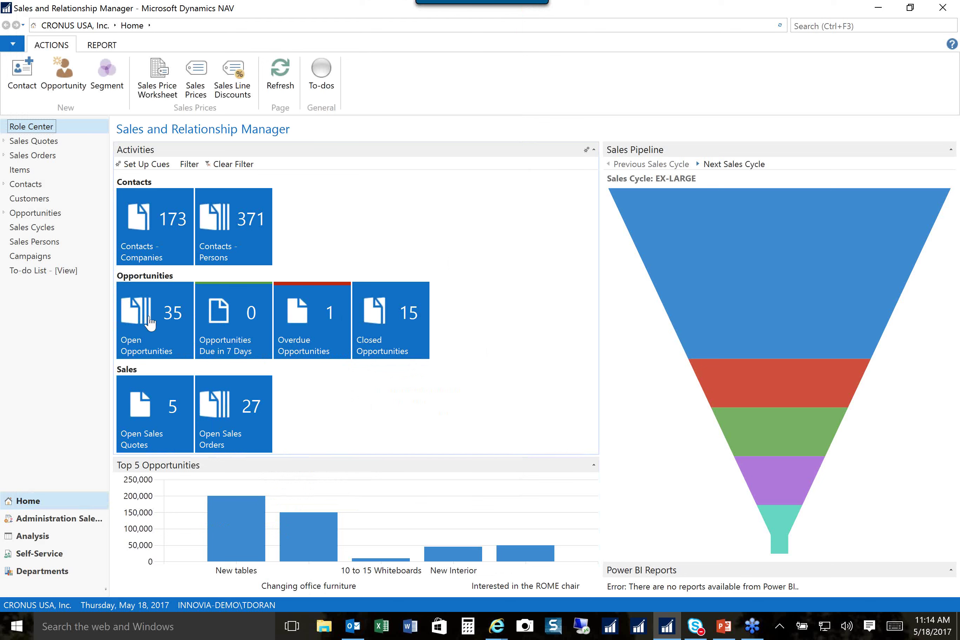
# - Filter the To-do List to salesperson code PS and open its filter and view options
pyautogui.click(35, 271)
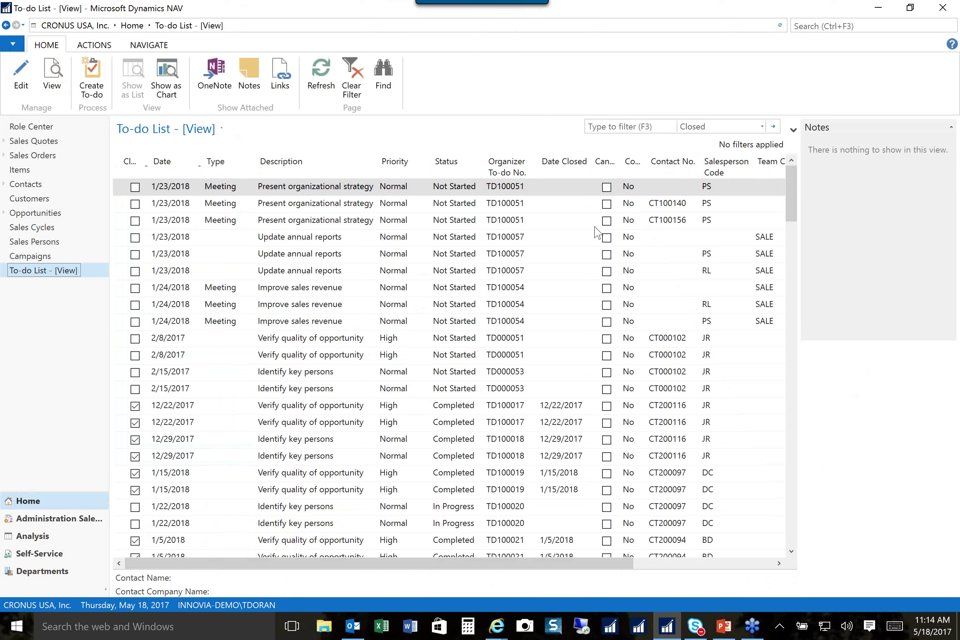
pyautogui.click(703, 127)
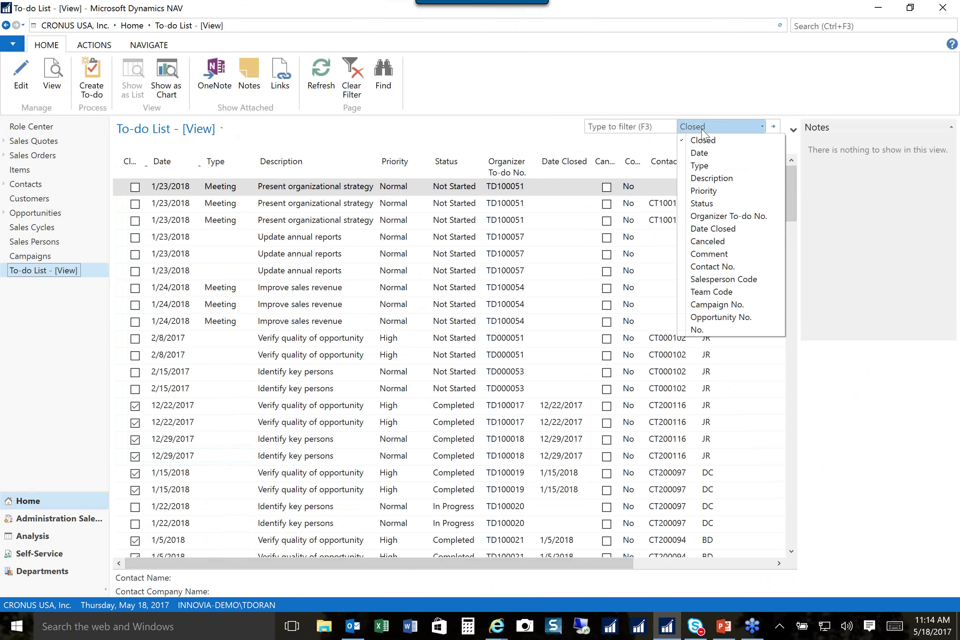
pyautogui.click(640, 151)
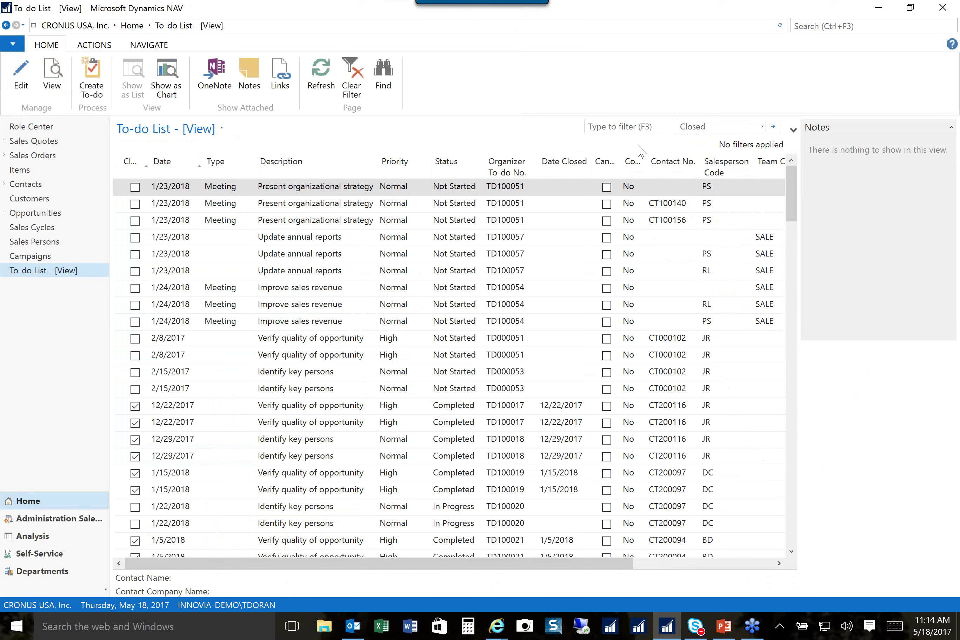
pyautogui.rightClick(705, 225)
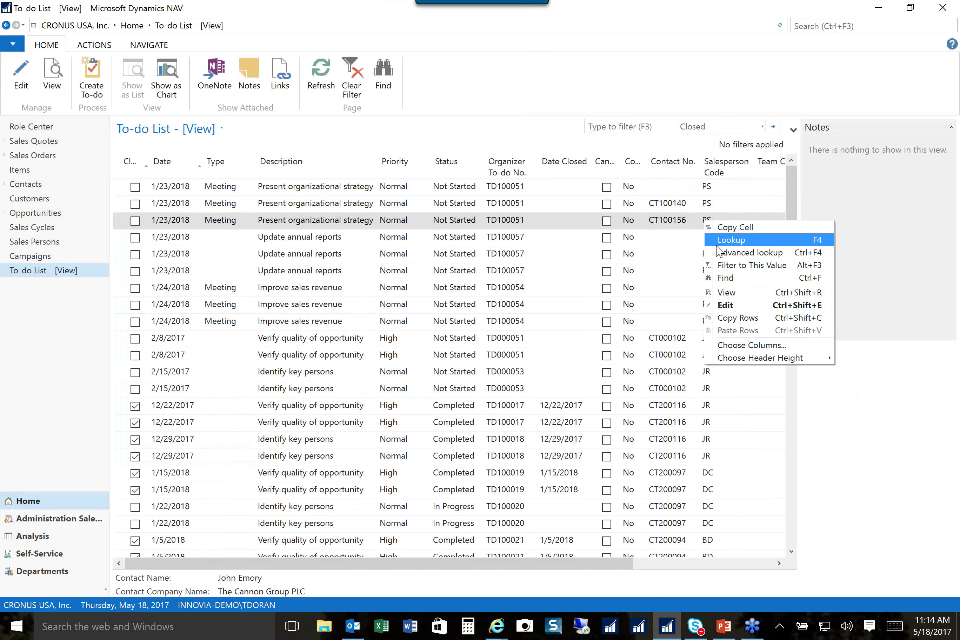
pyautogui.click(722, 270)
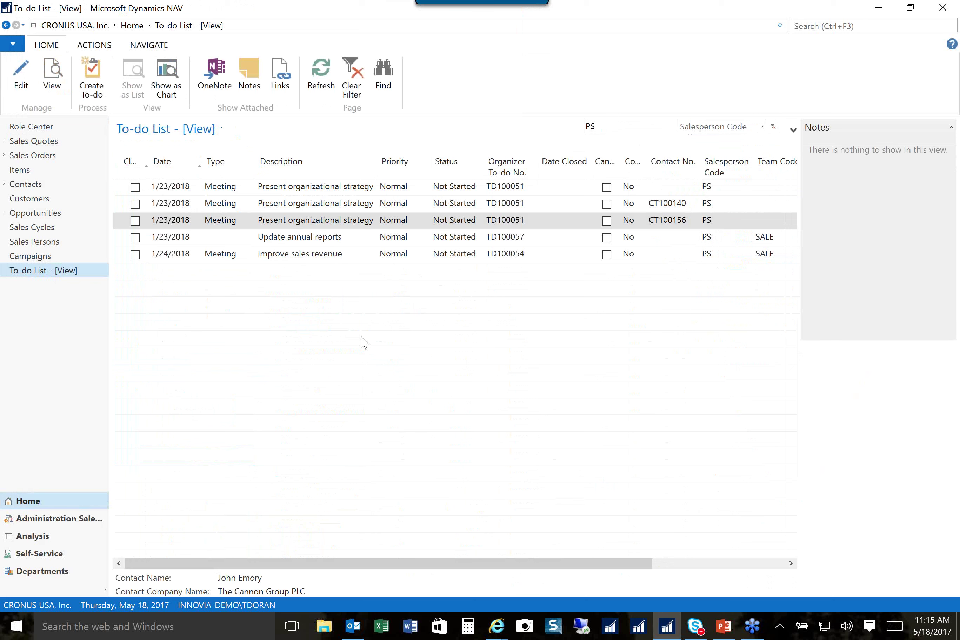
pyautogui.click(222, 129)
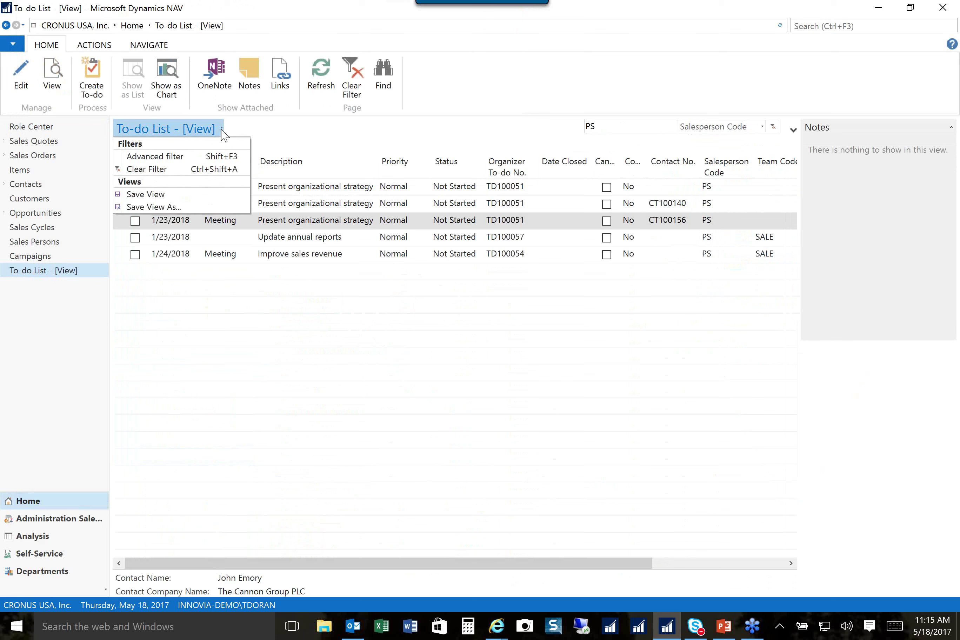
# - Save the filtered list as the view 'Peter To Do' and restart the application
pyautogui.click(153, 206)
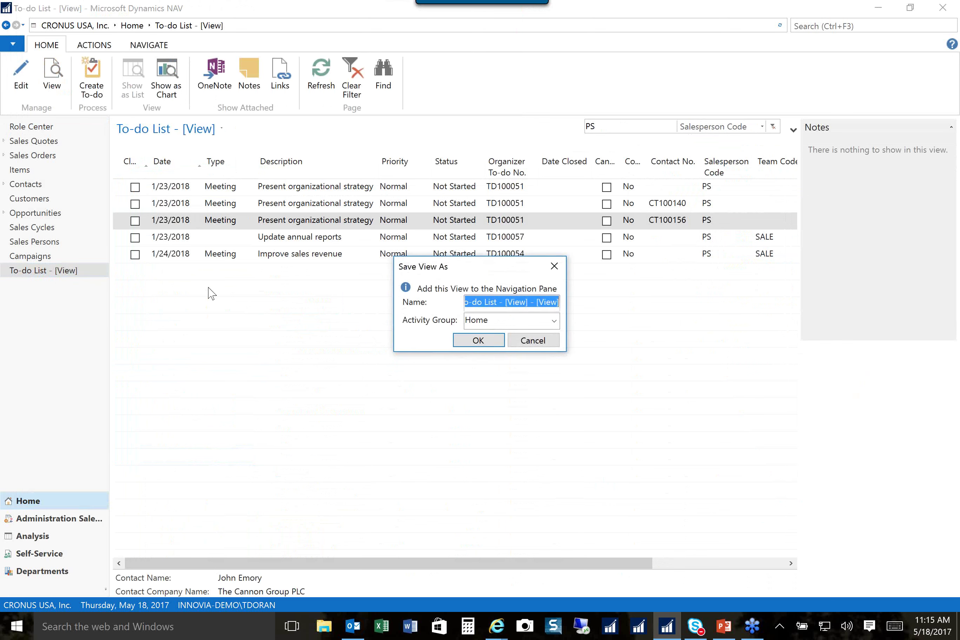
pyautogui.write('Peter')
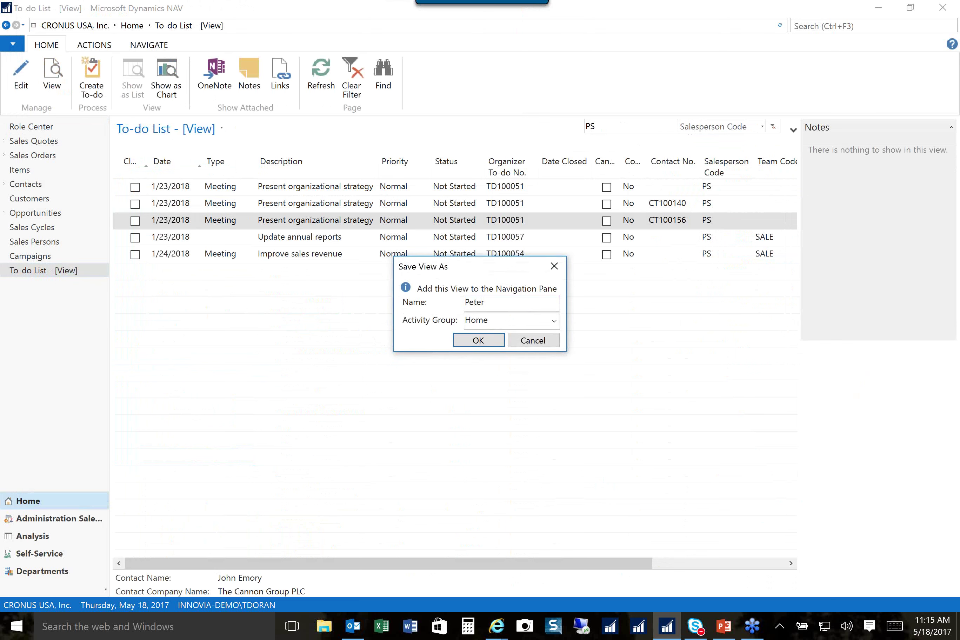
pyautogui.write(' To Do')
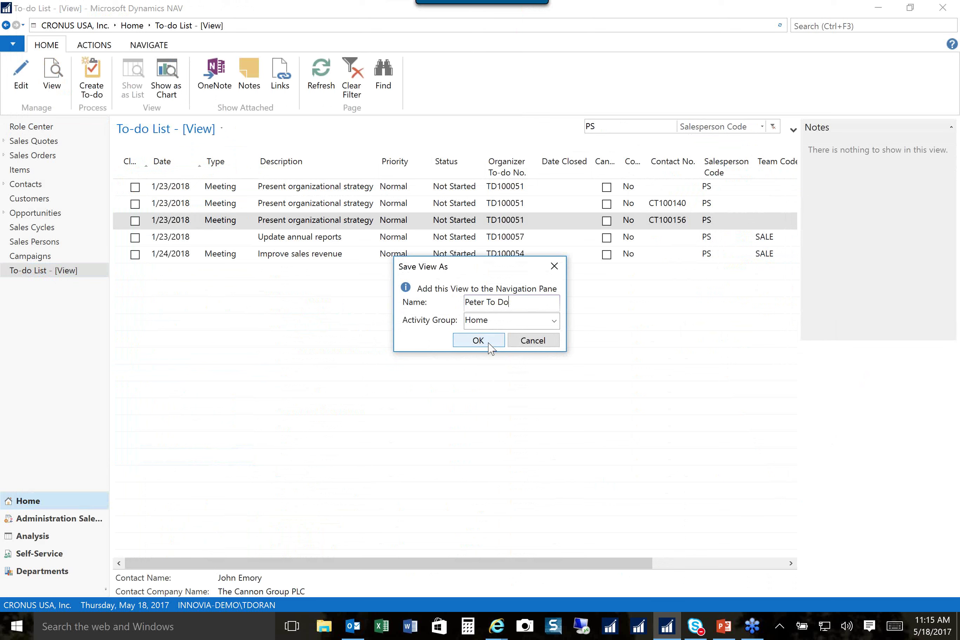
pyautogui.click(489, 345)
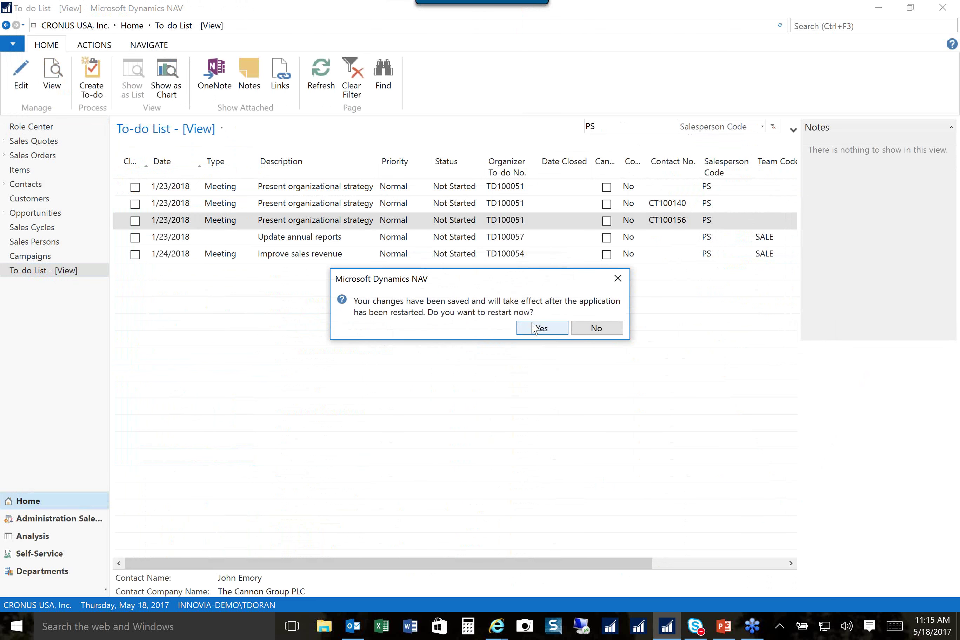
pyautogui.click(532, 327)
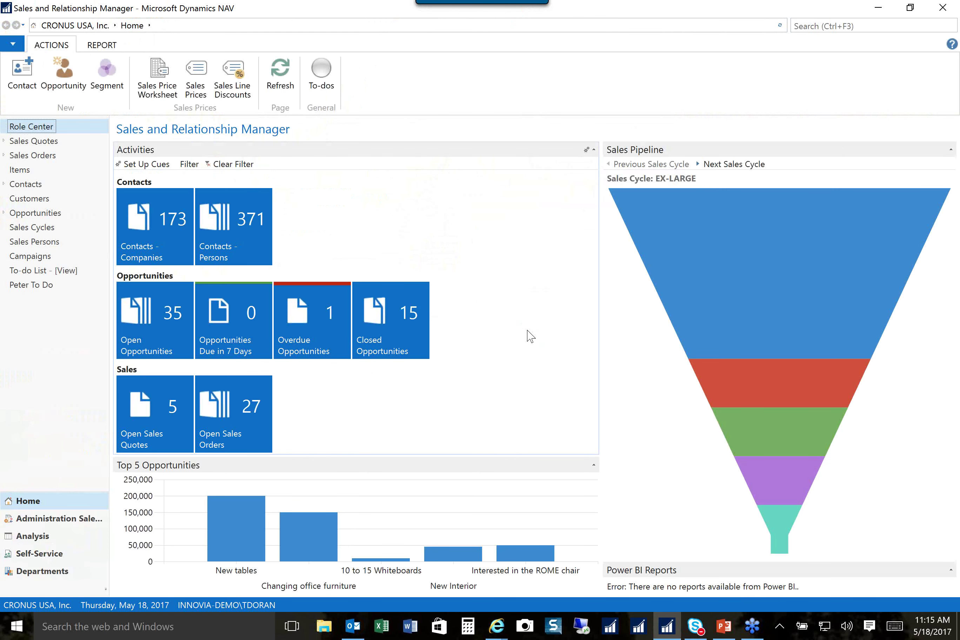
# - Check the saved Peter To Do view and the full To-do List, then return to the Role Center
pyautogui.click(45, 289)
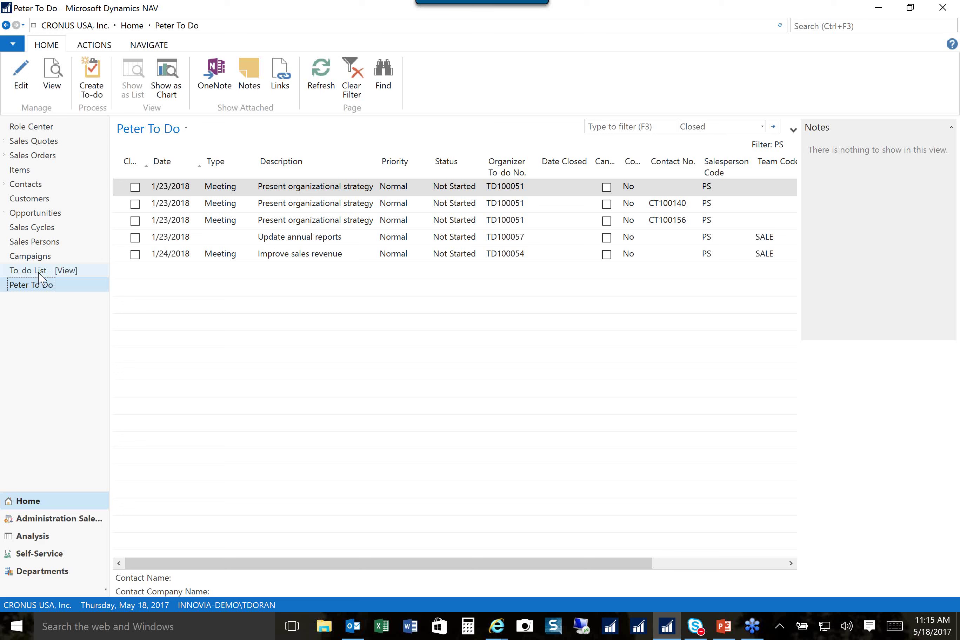
pyautogui.click(41, 272)
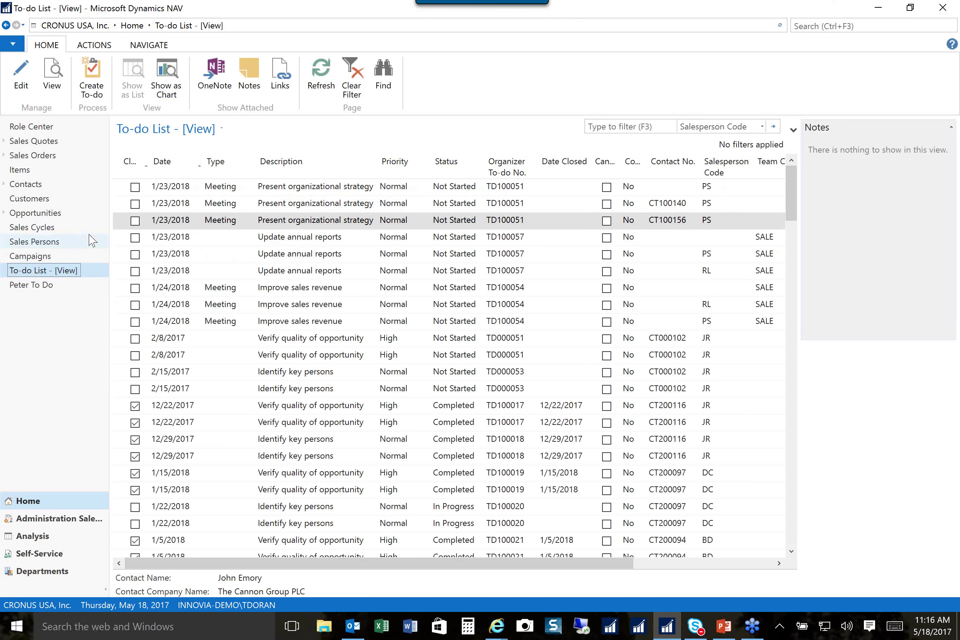
pyautogui.click(33, 129)
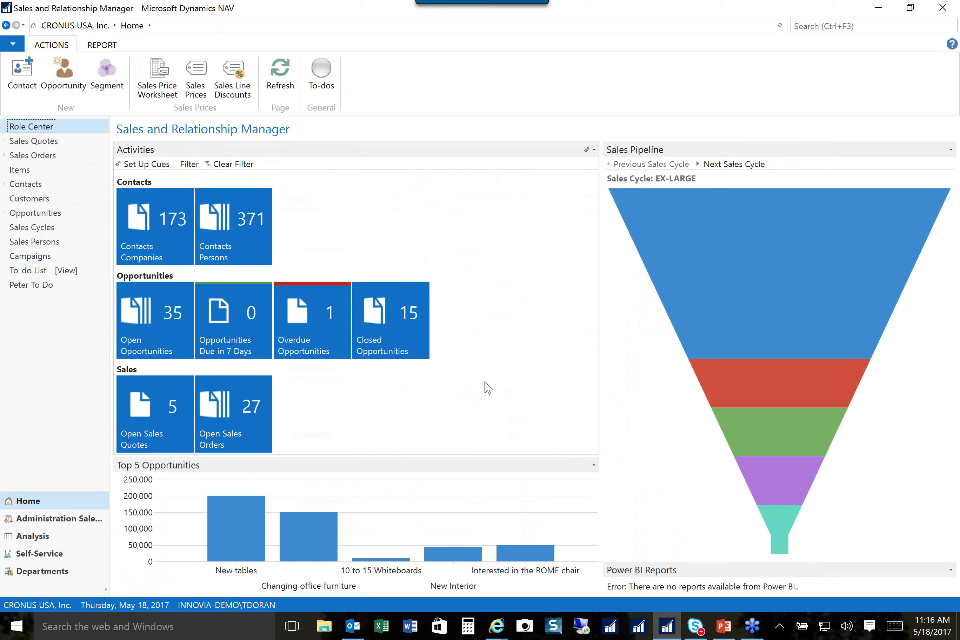
# - Inspect the stages of the Sales Pipeline funnel on the role center
pyautogui.moveTo(719, 250)
# - Review the five stages of the EX-LARGE sales cycle, ending at Sign Contract, in an enlarged window, then close it
pyautogui.click(30, 230)
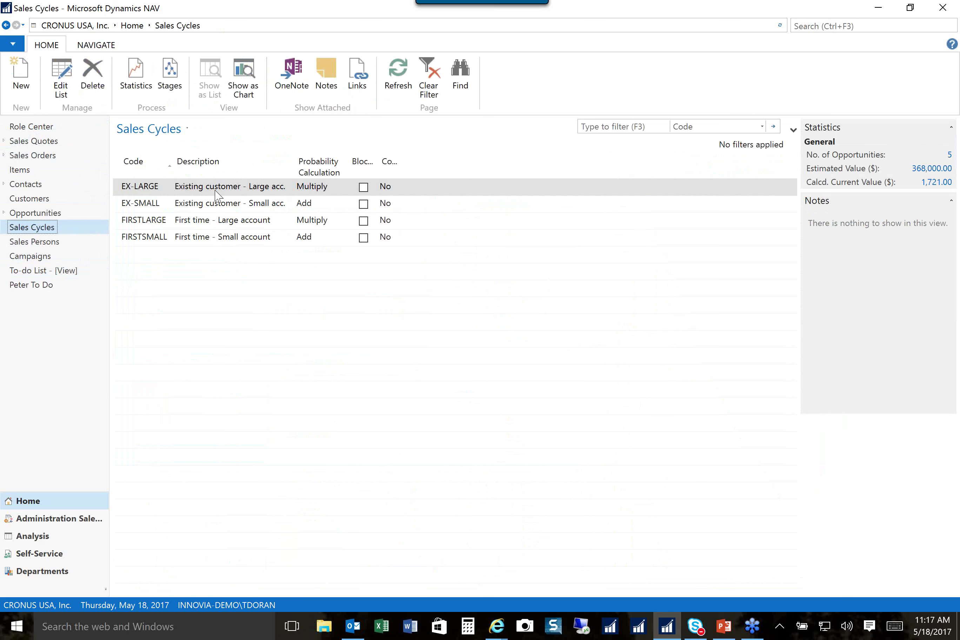
pyautogui.click(171, 86)
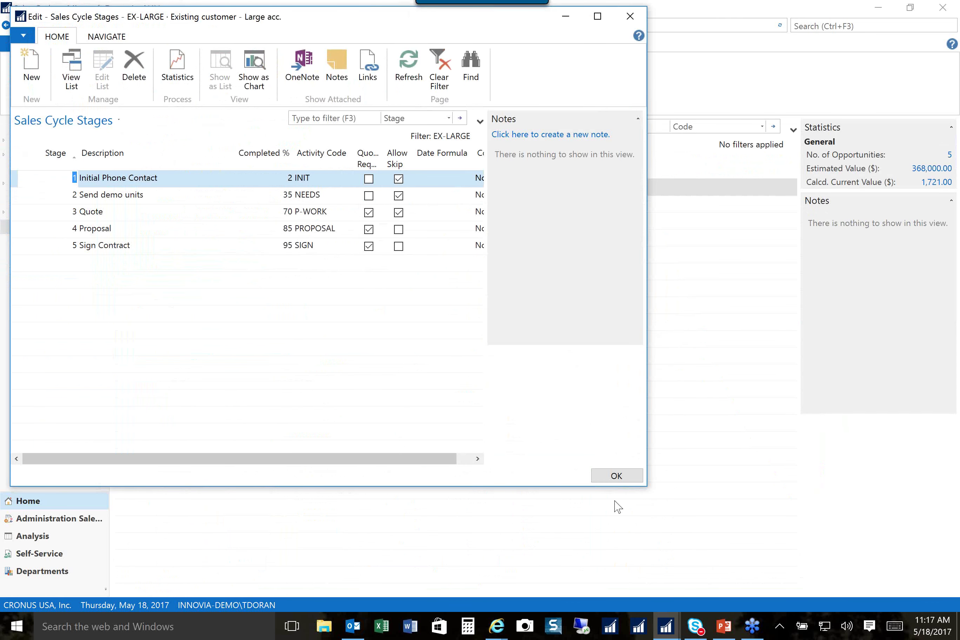
pyautogui.moveTo(695, 507); pyautogui.dragTo(741, 527)
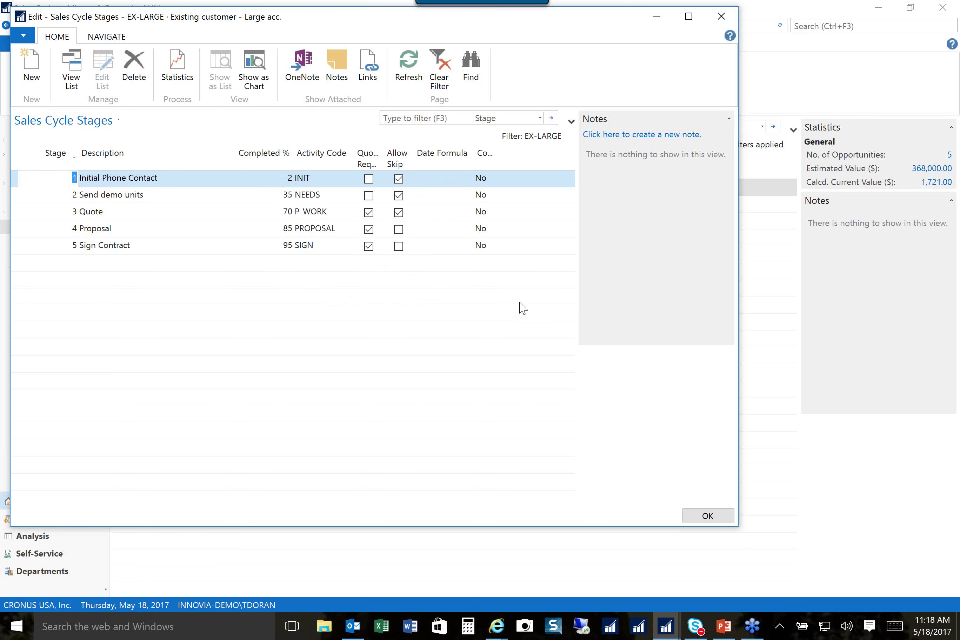
pyautogui.click(721, 16)
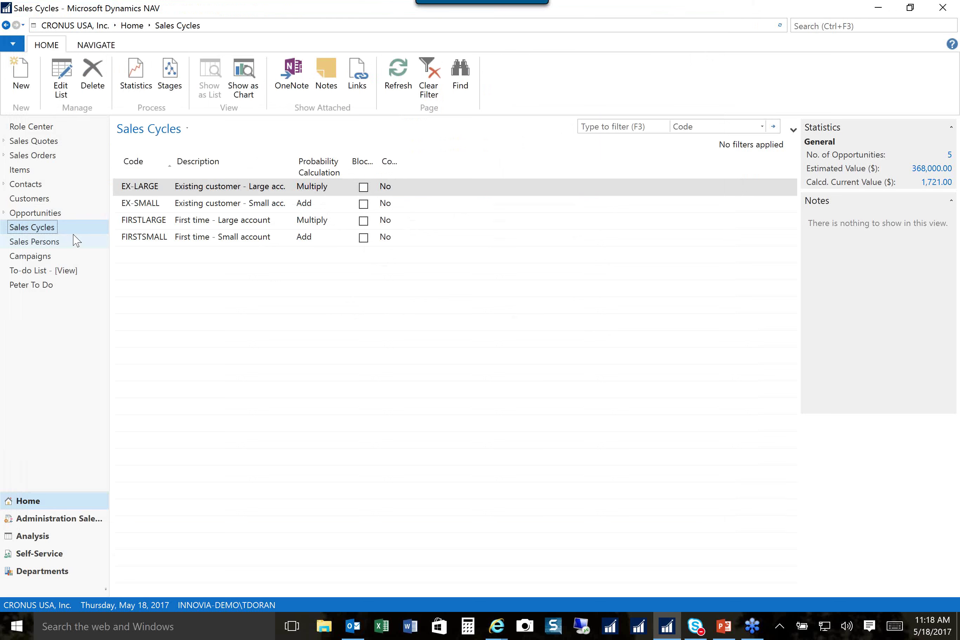
# - Open the Campaigns list (CP1001–CP1004) and start a page search
pyautogui.click(35, 258)
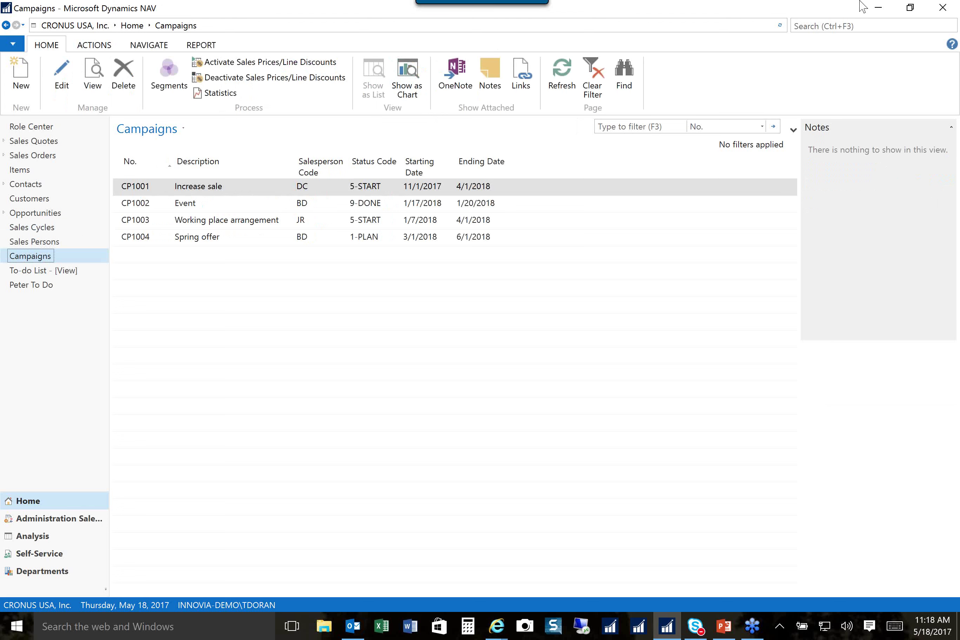
pyautogui.click(843, 26)
# - Search for 'question' and open the Profile Questionnaires list in an enlarged window
pyautogui.write('prof')
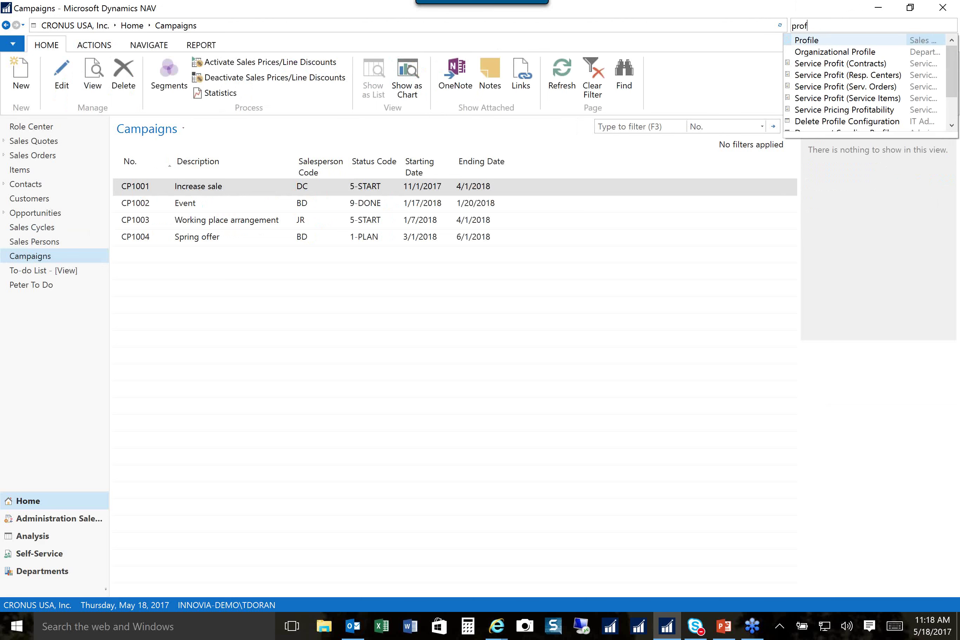
pyautogui.write('i')
pyautogui.hotkey('shift', 'Home')
pyautogui.write('question')
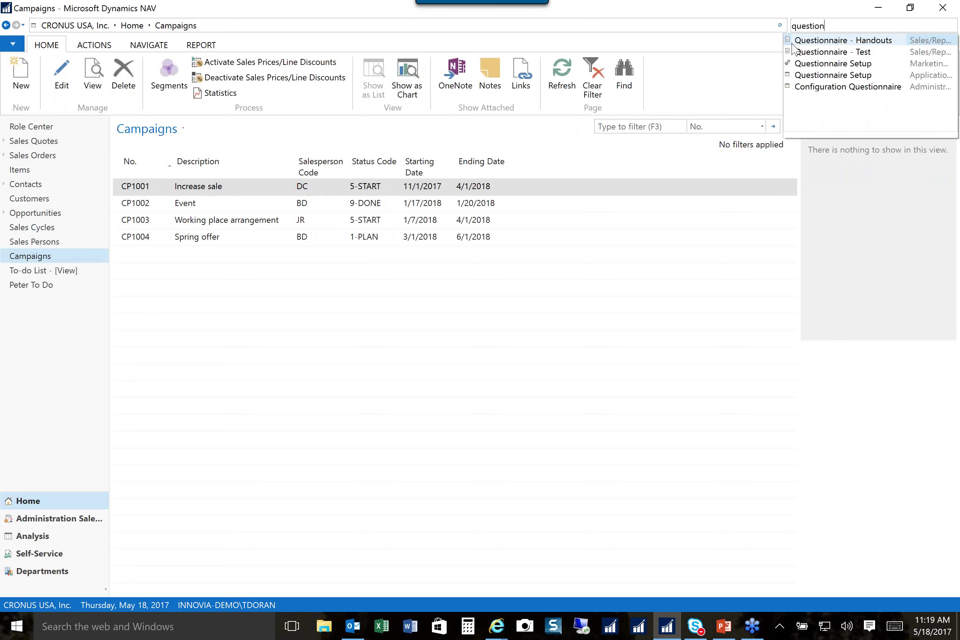
pyautogui.click(817, 68)
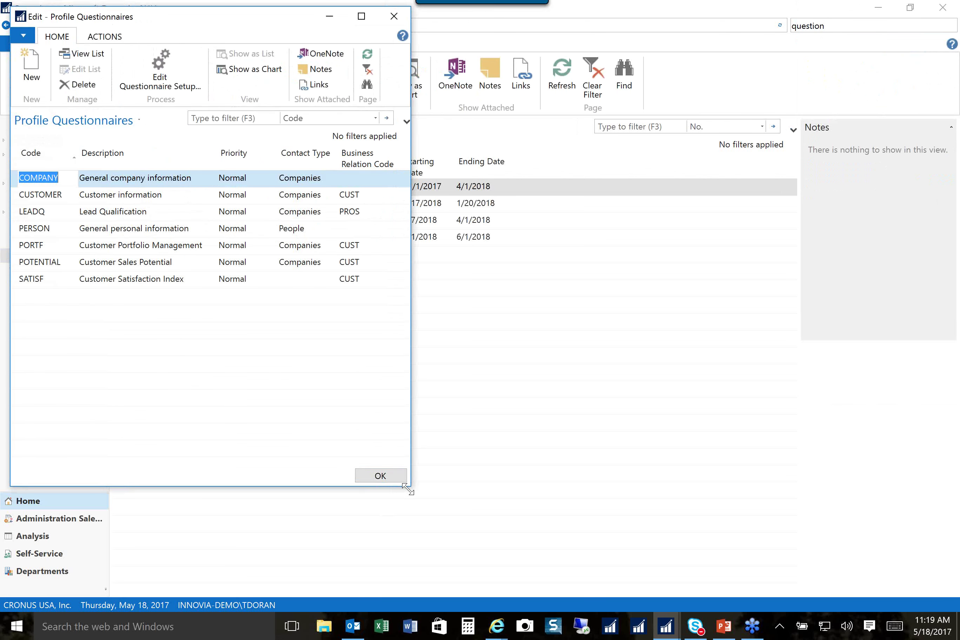
pyautogui.moveTo(417, 493); pyautogui.dragTo(700, 569)
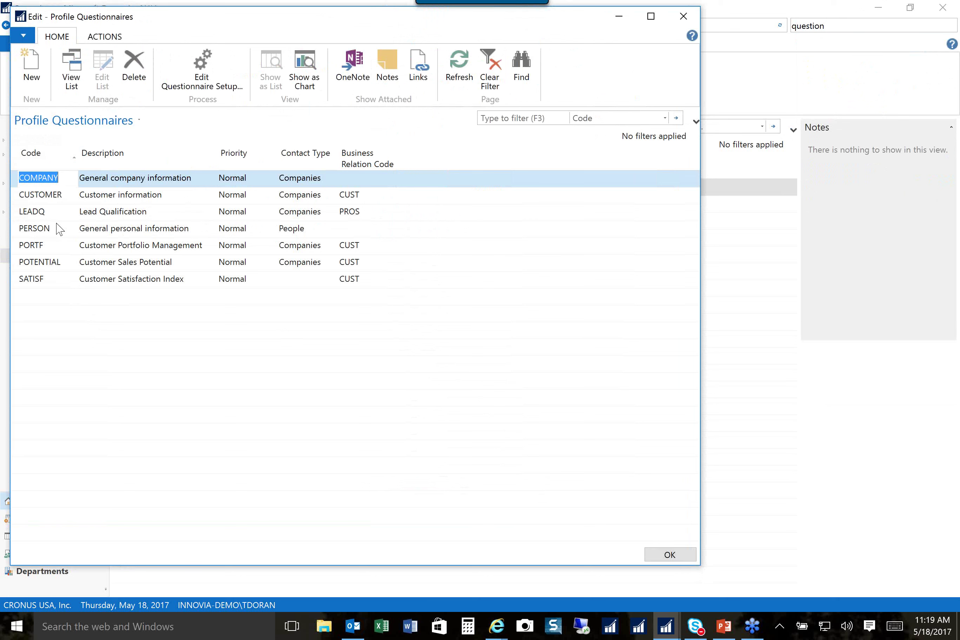
# - Review the COMPANY questionnaire's questions and answers, then close its setup
pyautogui.click(209, 85)
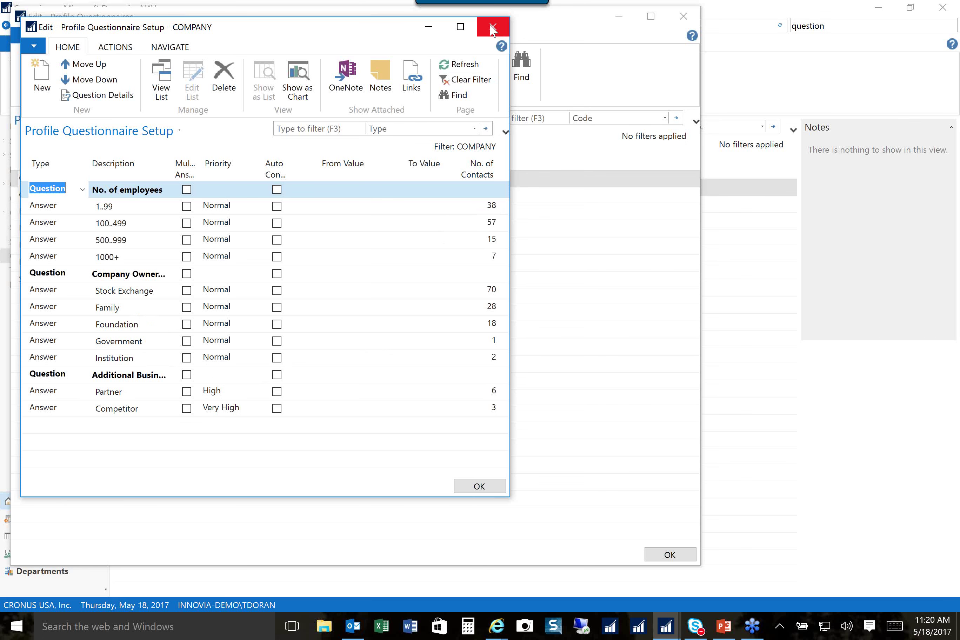
pyautogui.click(492, 28)
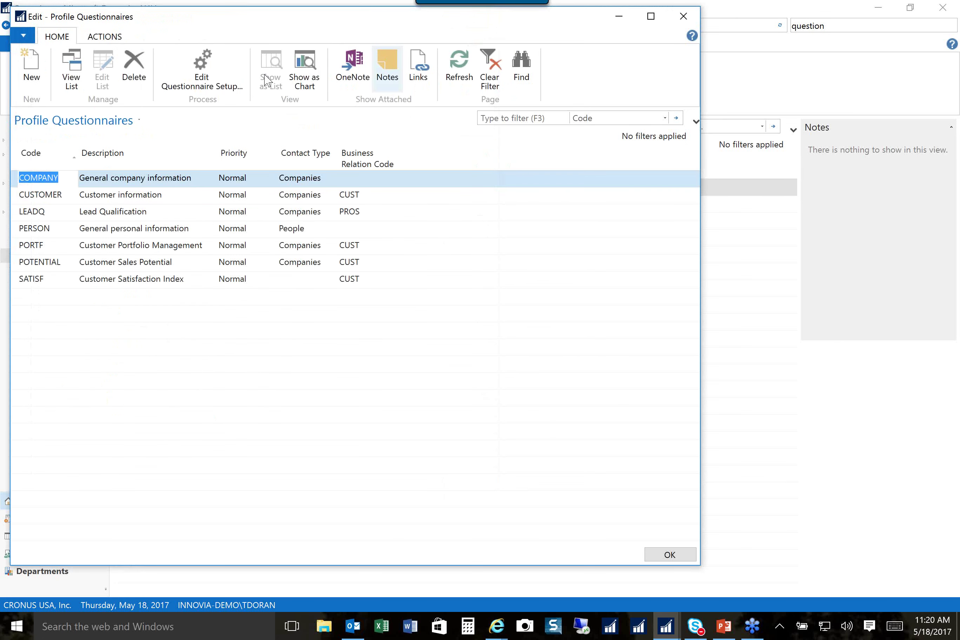
# - Review the PERSON questionnaire setup in an enlarged window, then close both questionnaire windows
pyautogui.click(44, 228)
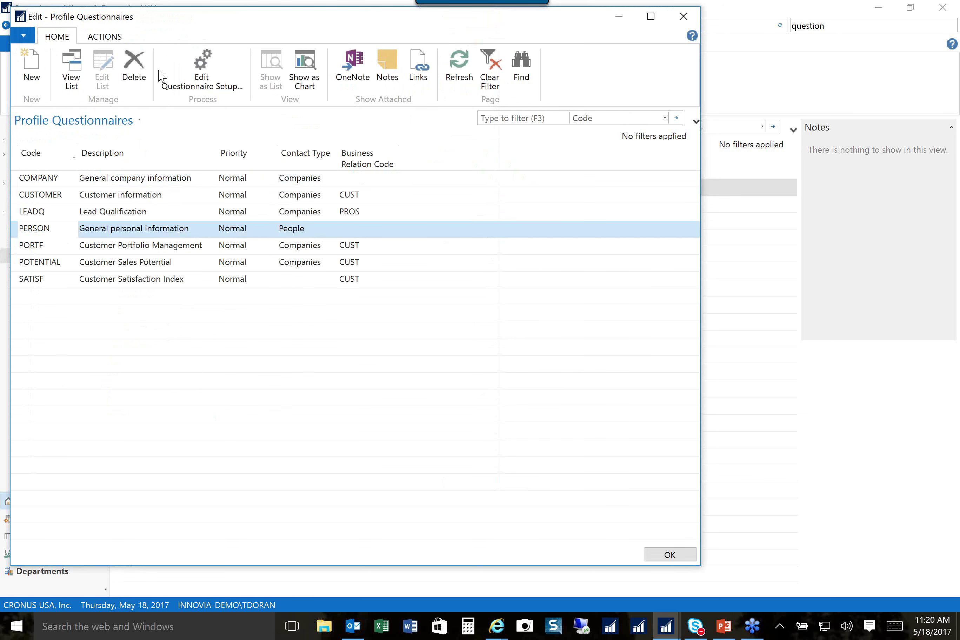
pyautogui.click(203, 68)
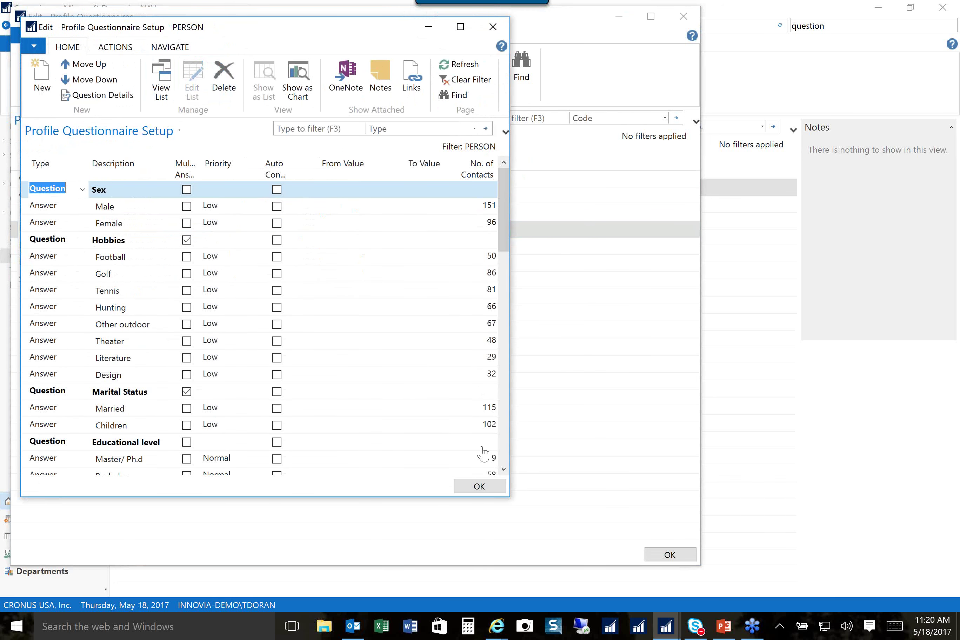
pyautogui.moveTo(514, 504); pyautogui.dragTo(537, 504)
pyautogui.moveTo(595, 518); pyautogui.dragTo(819, 565)
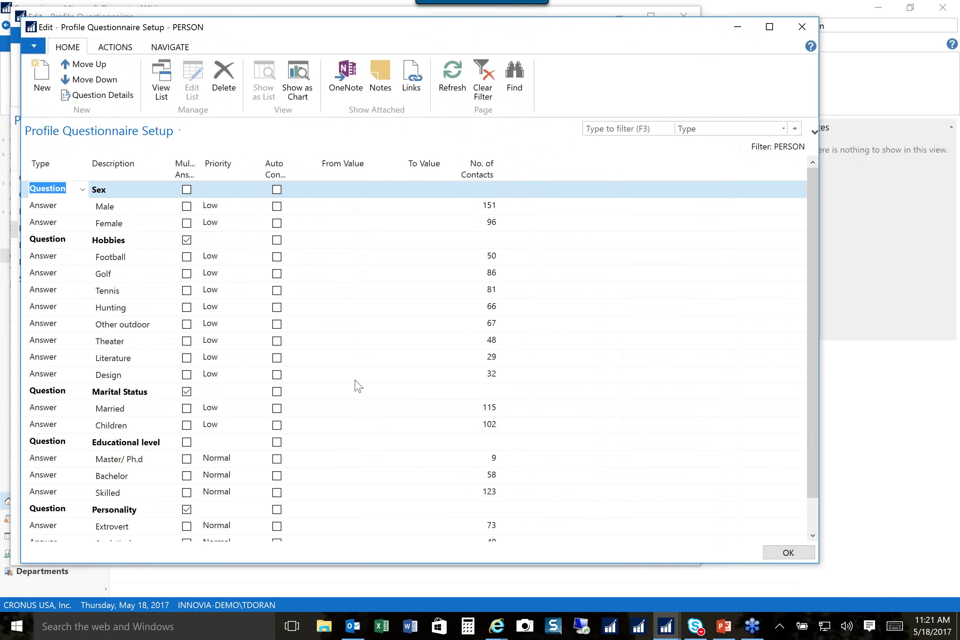
pyautogui.click(802, 28)
pyautogui.click(682, 16)
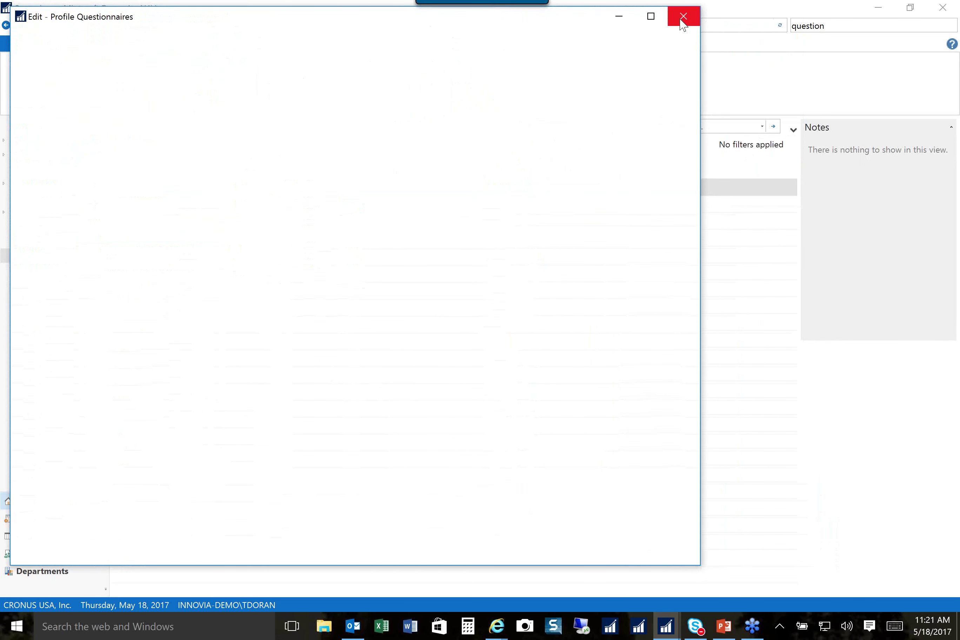
# - Open segment SM10001 'Increase sale' for campaign CP1001 and enlarge its window
pyautogui.click(230, 194)
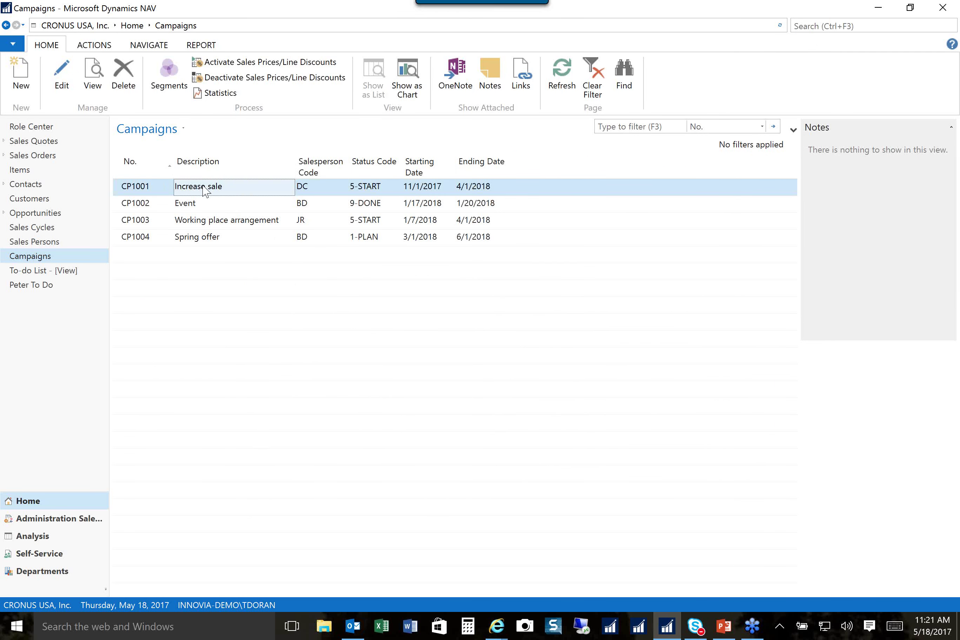
pyautogui.click(171, 87)
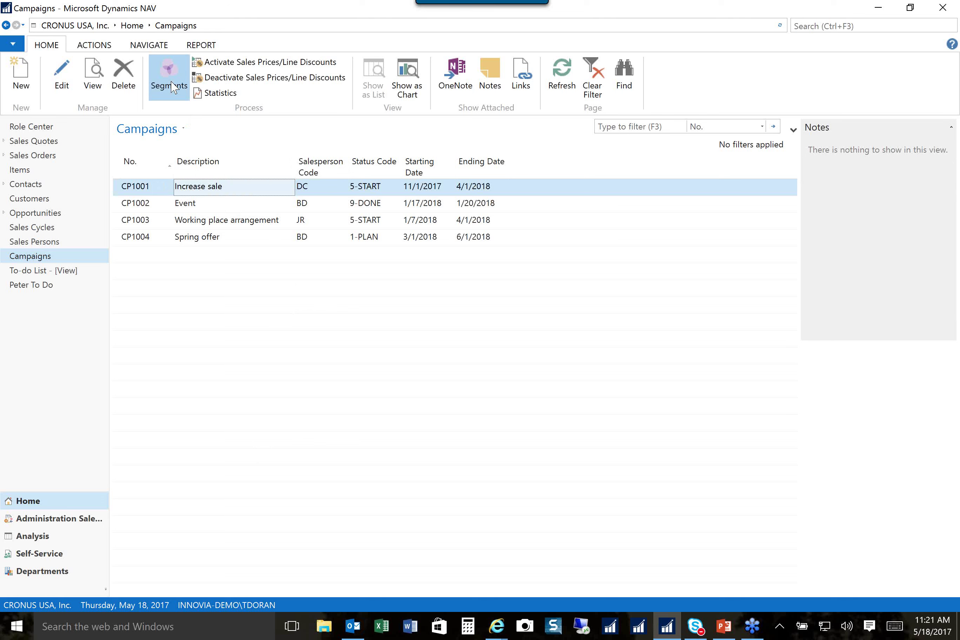
pyautogui.click(70, 80)
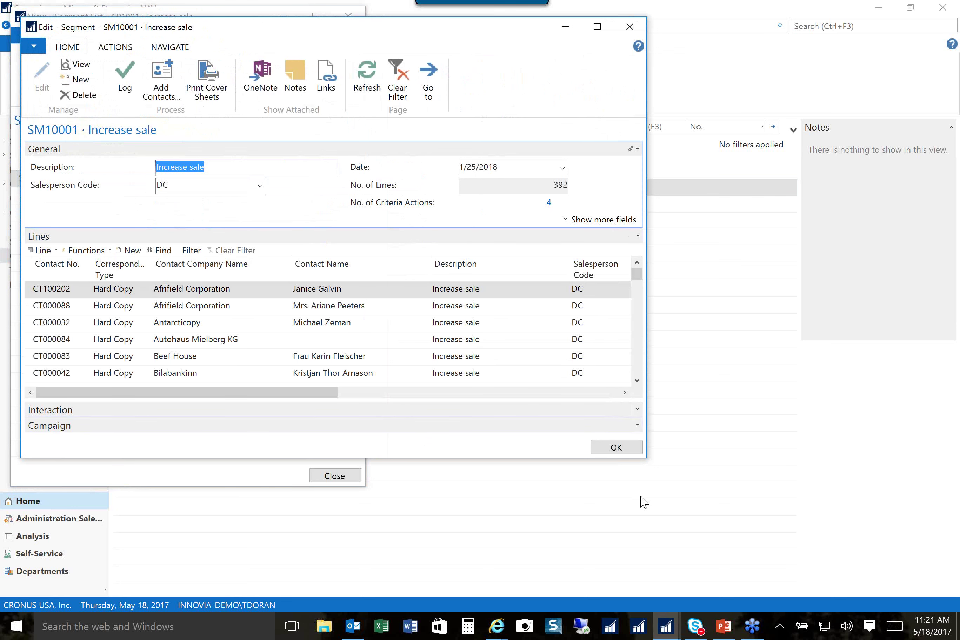
pyautogui.moveTo(644, 459); pyautogui.dragTo(752, 513)
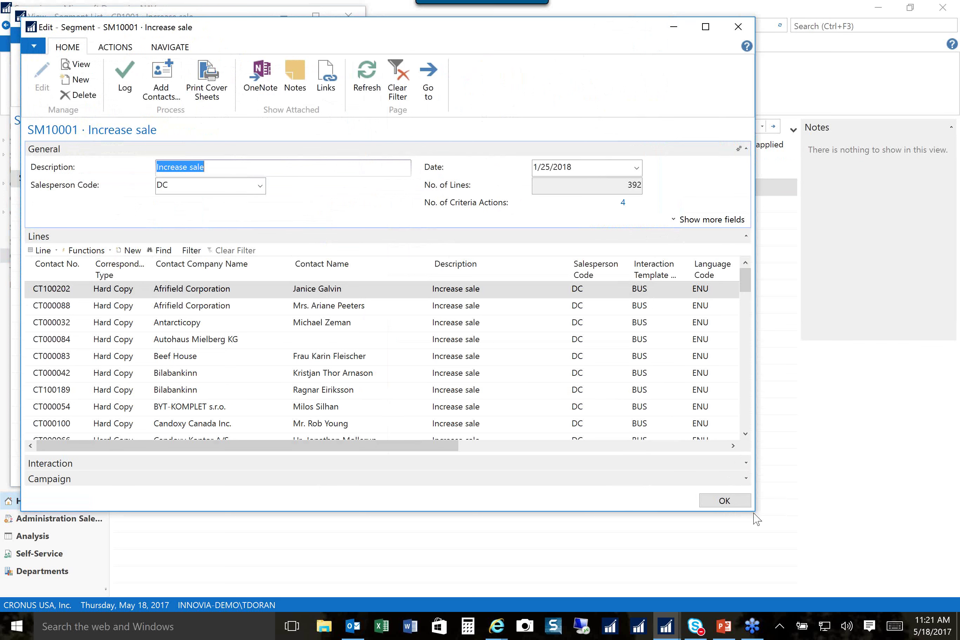
pyautogui.click(169, 96)
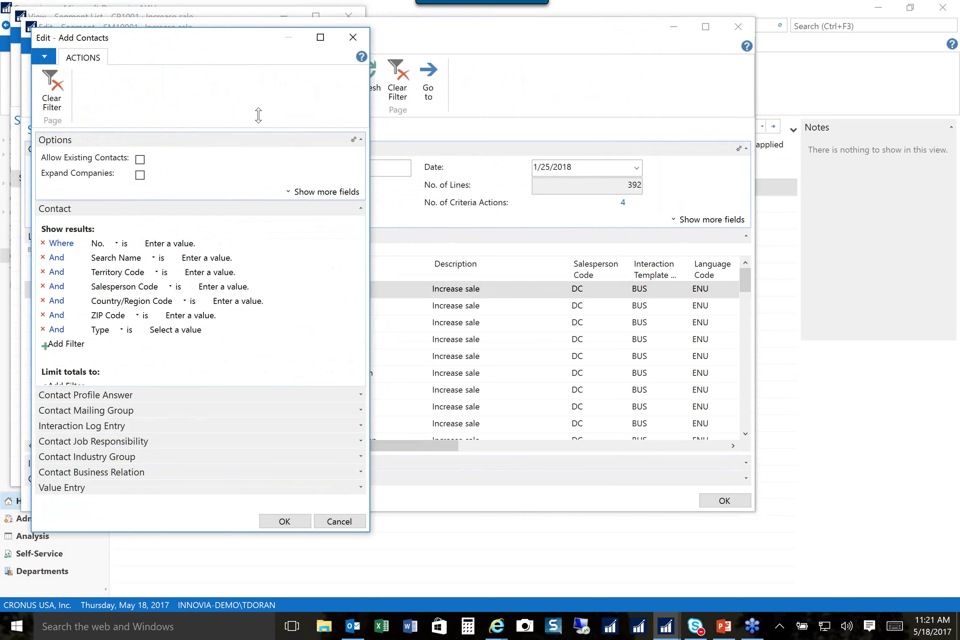
pyautogui.moveTo(217, 37); pyautogui.dragTo(359, 45)
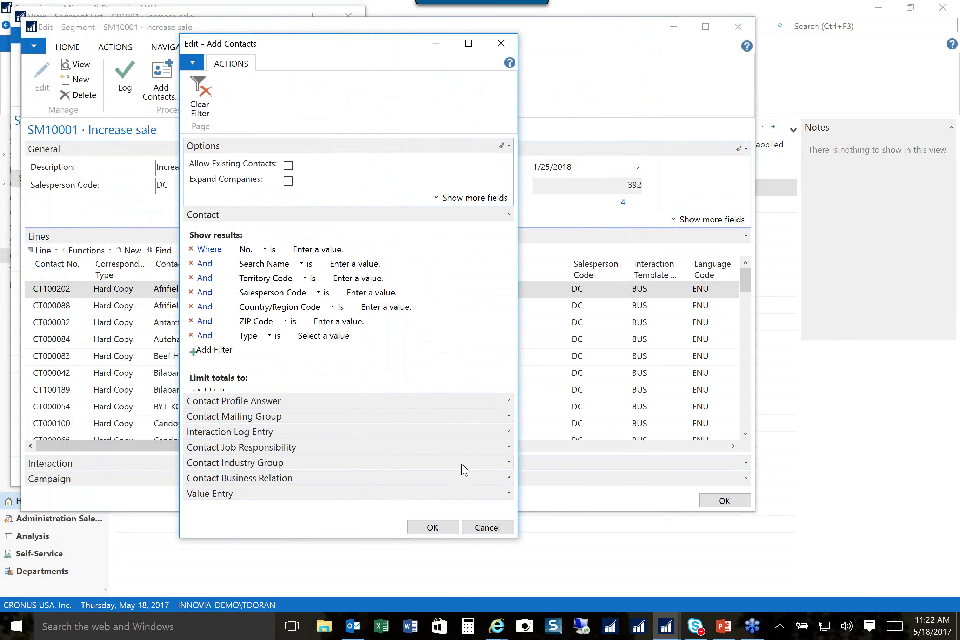
pyautogui.click(512, 403)
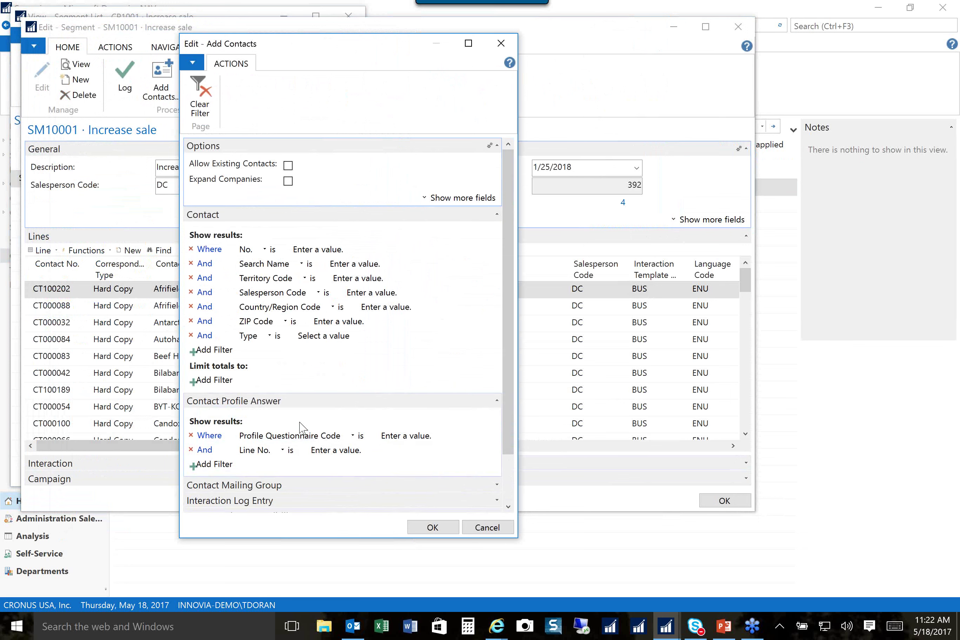
pyautogui.moveTo(509, 399); pyautogui.dragTo(512, 450)
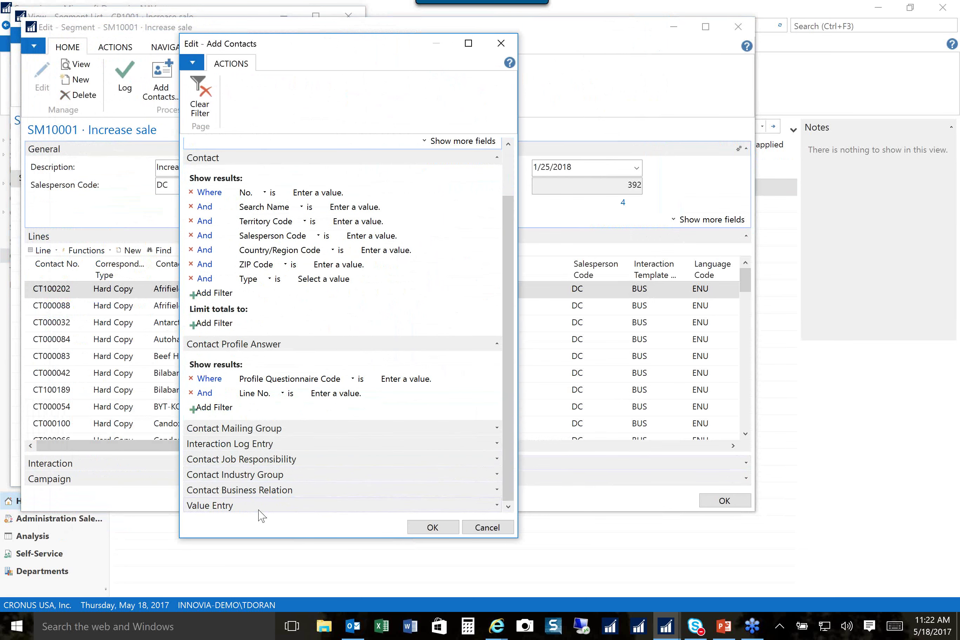
pyautogui.click(498, 506)
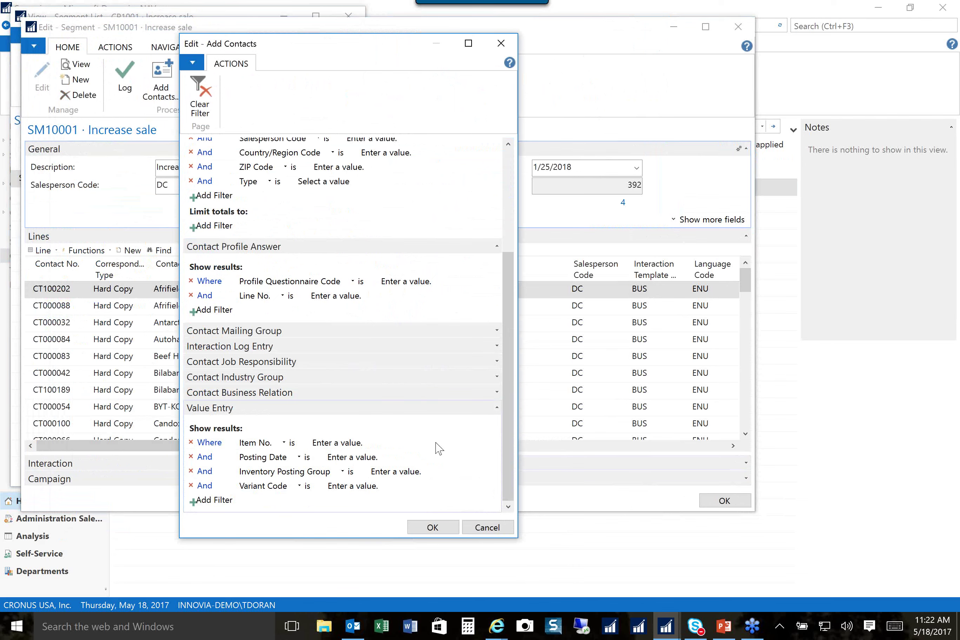
pyautogui.click(487, 527)
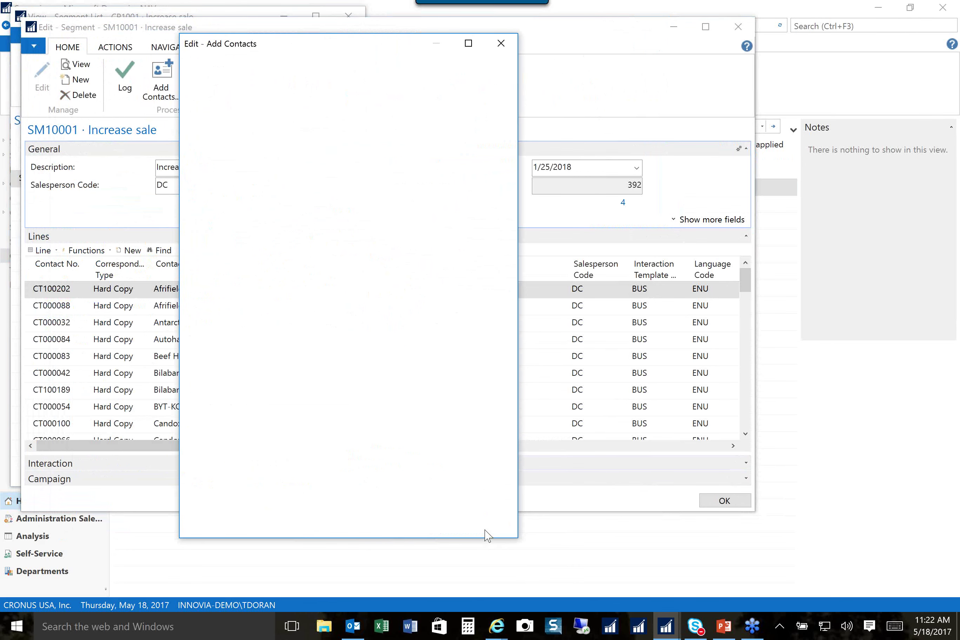
# - Close the segment card and list, then review CP1001's 2 opportunities worth 300.00 and close
pyautogui.click(738, 28)
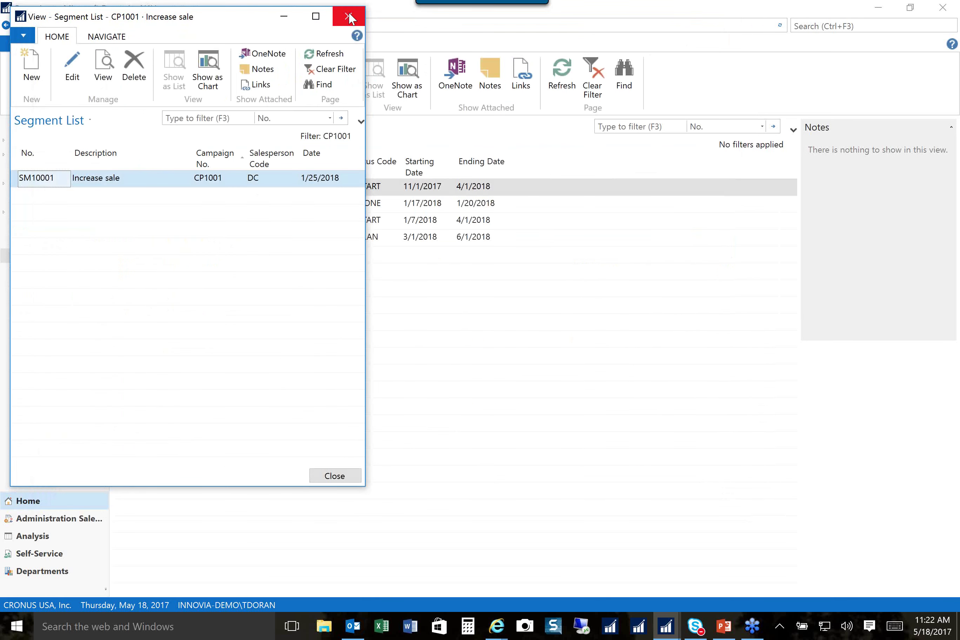
pyautogui.click(347, 19)
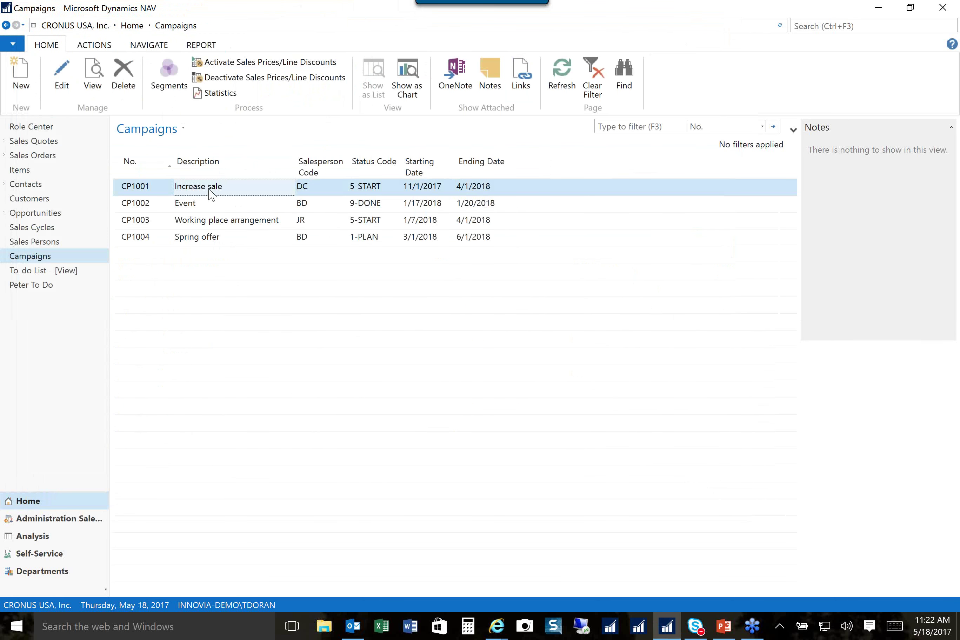
pyautogui.click(224, 97)
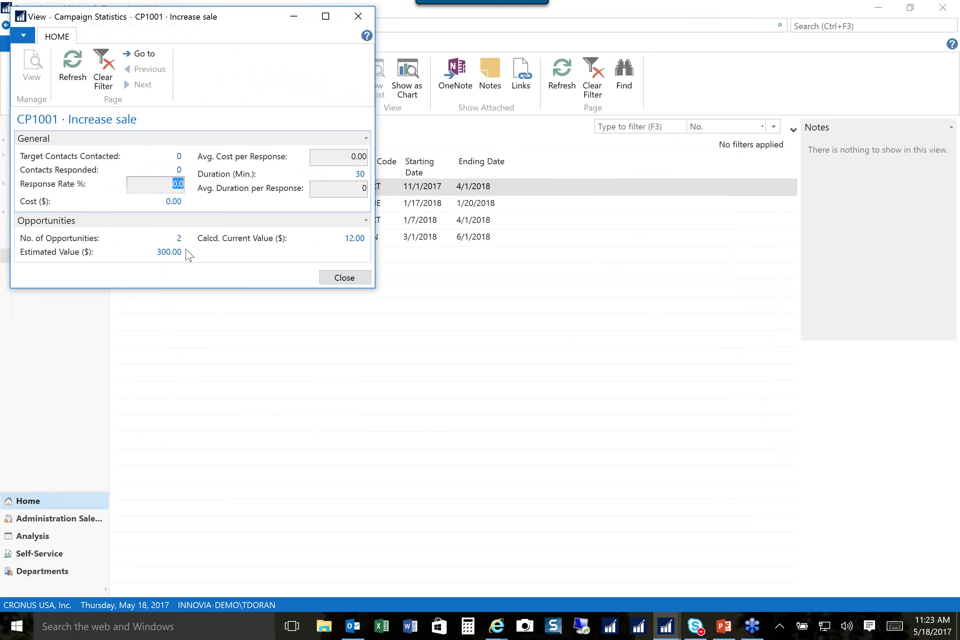
pyautogui.click(179, 241)
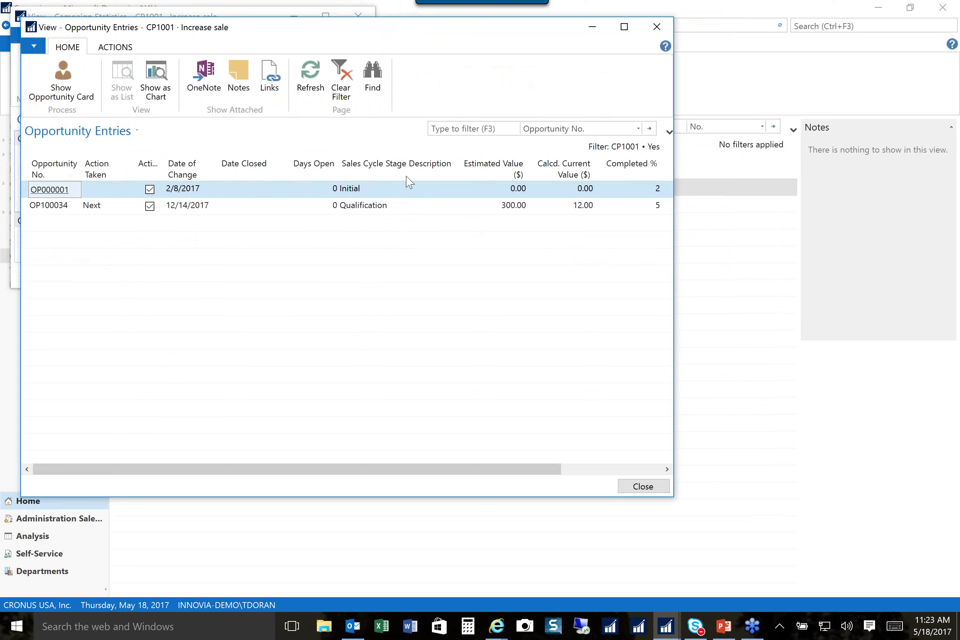
pyautogui.click(653, 32)
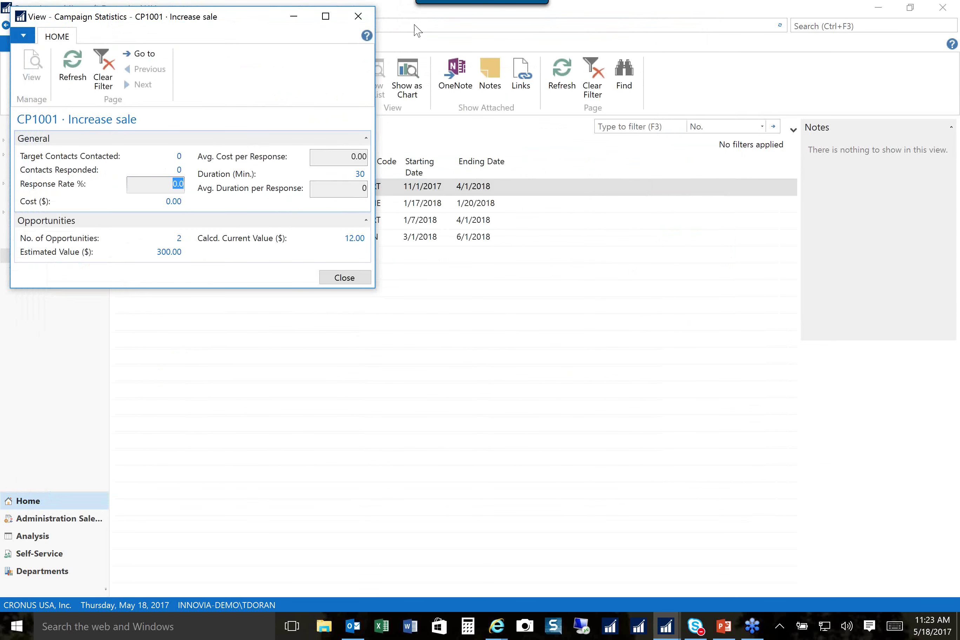
pyautogui.click(360, 17)
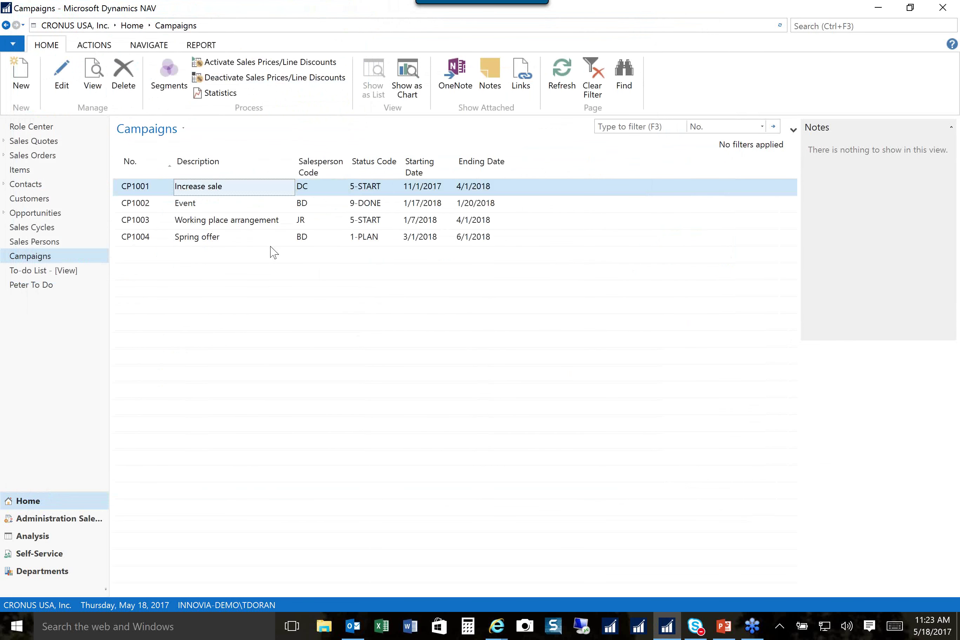
# - Return to the Role Center and open the Items list beside item 1000 Bicycle's details
pyautogui.click(37, 129)
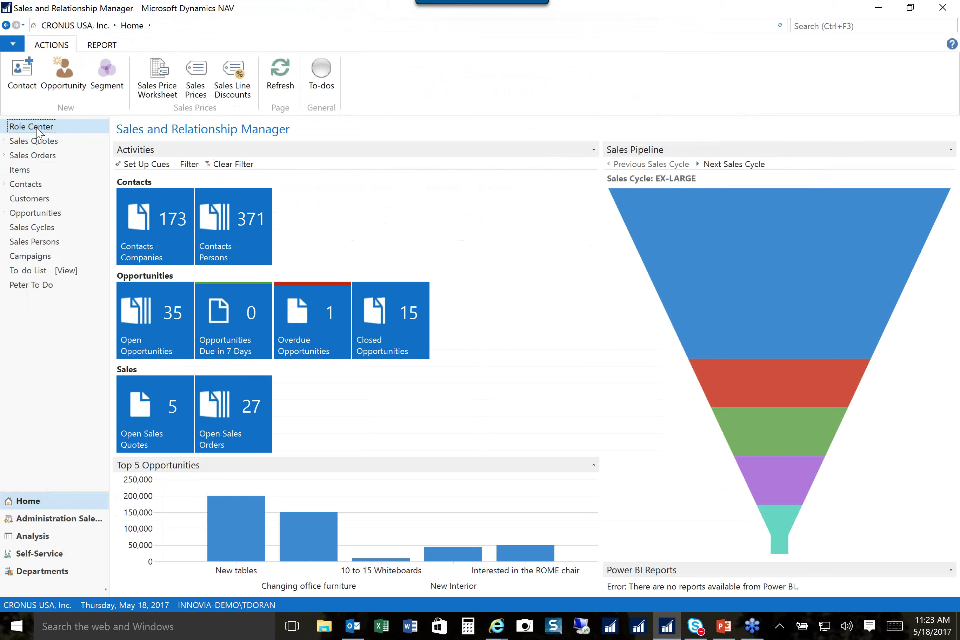
pyautogui.click(21, 169)
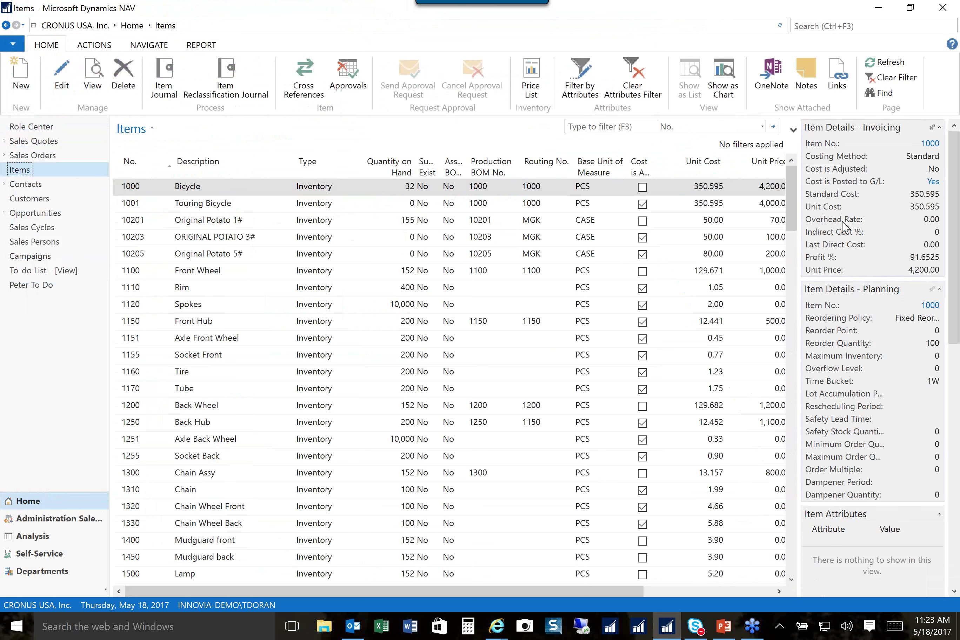
# - Open the item card for 1000 Bicycle and look over the Customize options
pyautogui.moveTo(844, 262)
pyautogui.click(930, 305)
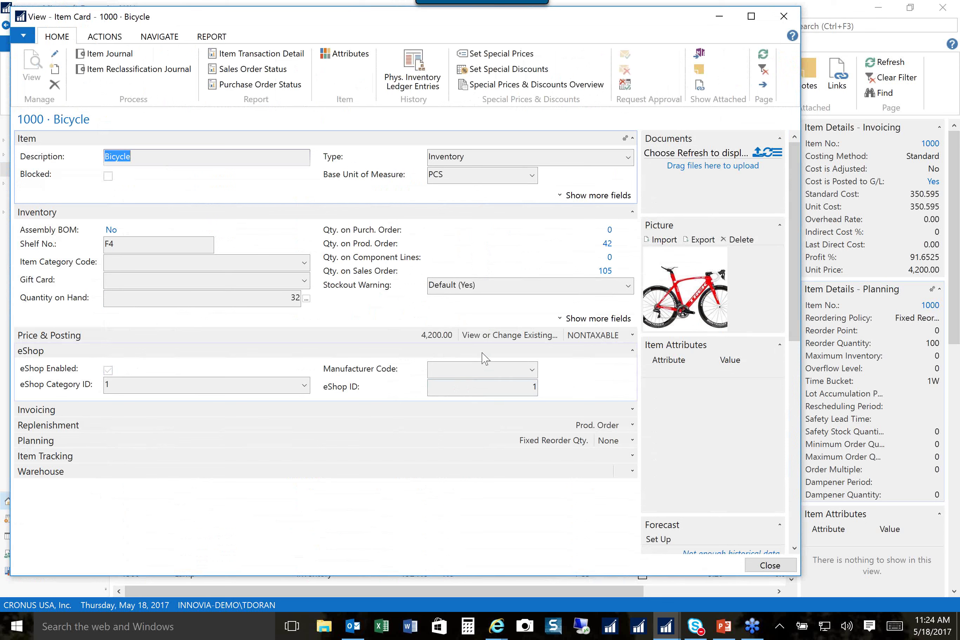
pyautogui.click(23, 35)
pyautogui.moveTo(58, 122)
pyautogui.click(475, 195)
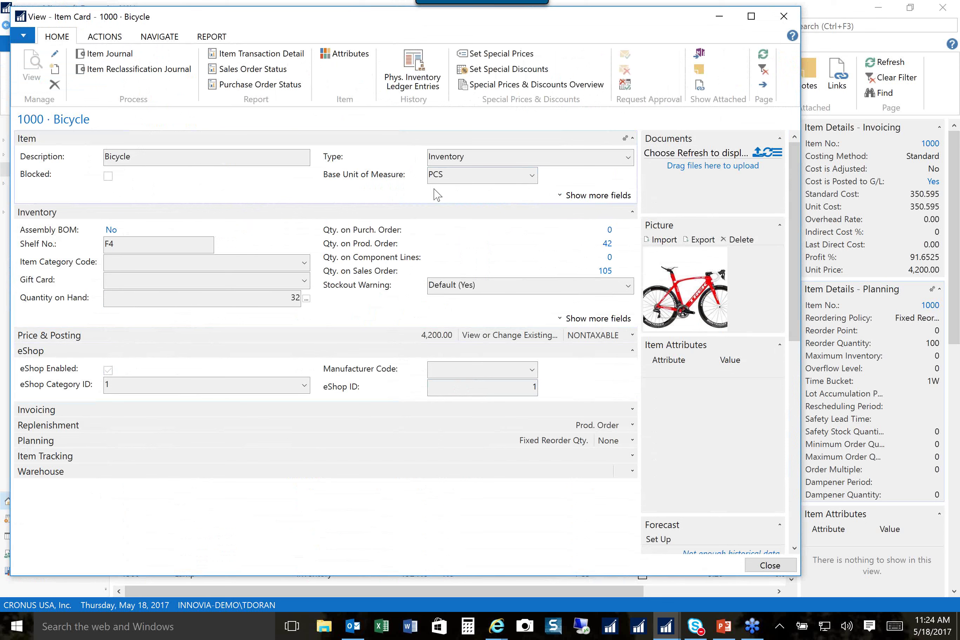
# - Toggle extra Item fields on and off, then expand Replenishment showing Prod. Order and Make-to-Stock
pyautogui.click(559, 193)
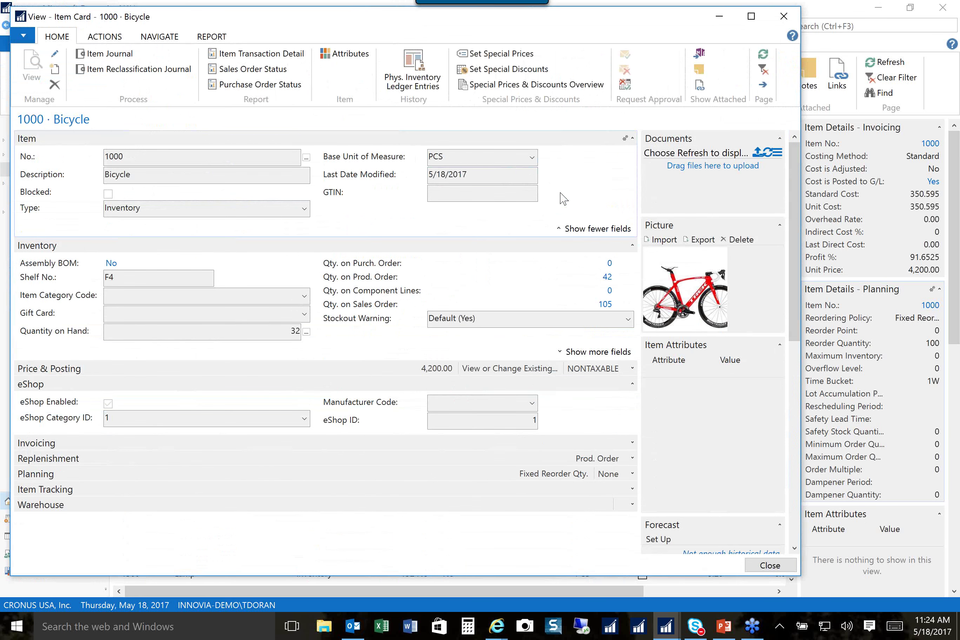
pyautogui.click(559, 229)
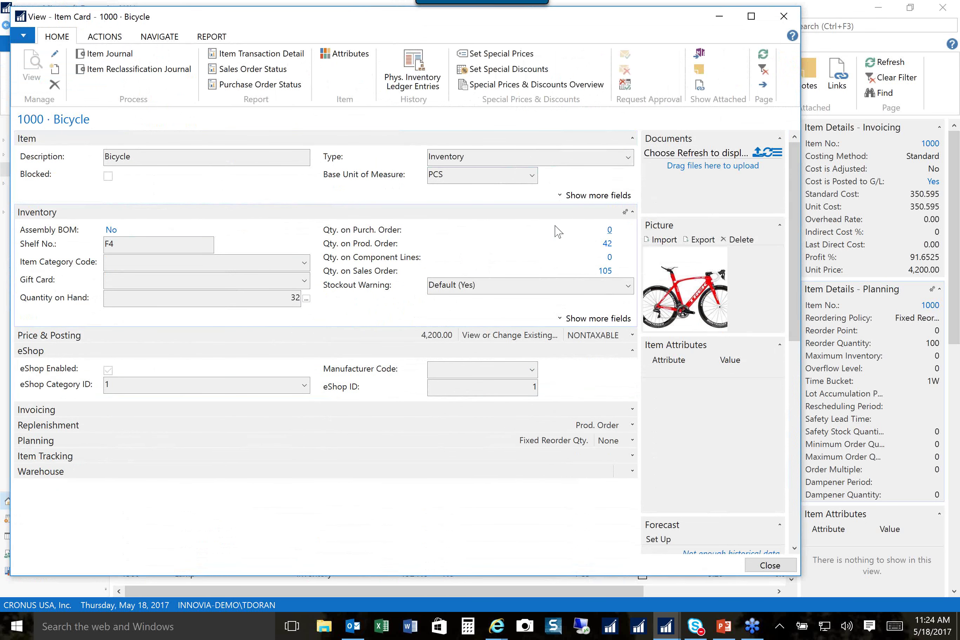
pyautogui.moveTo(356, 231)
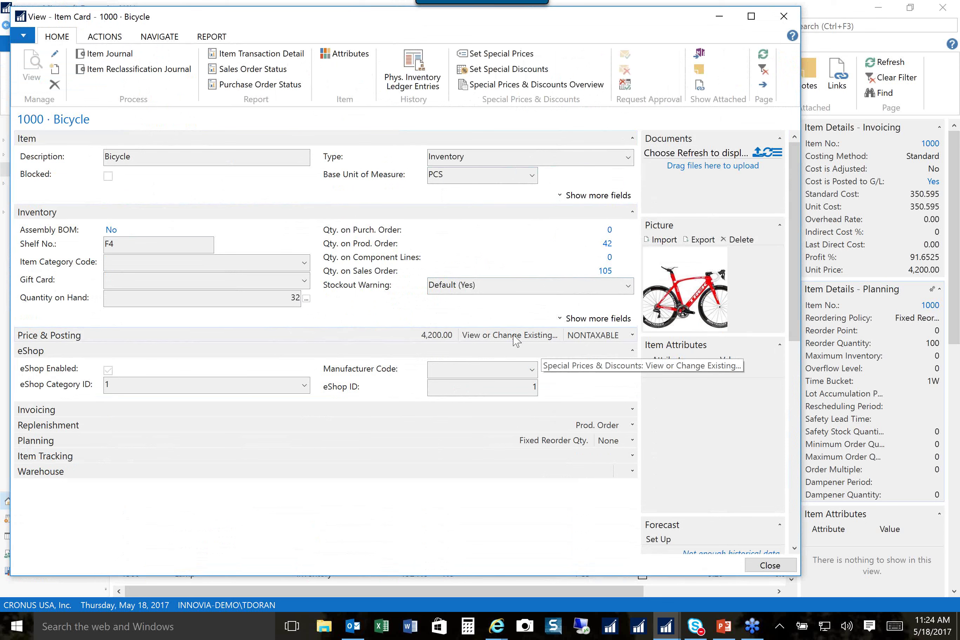
pyautogui.click(632, 426)
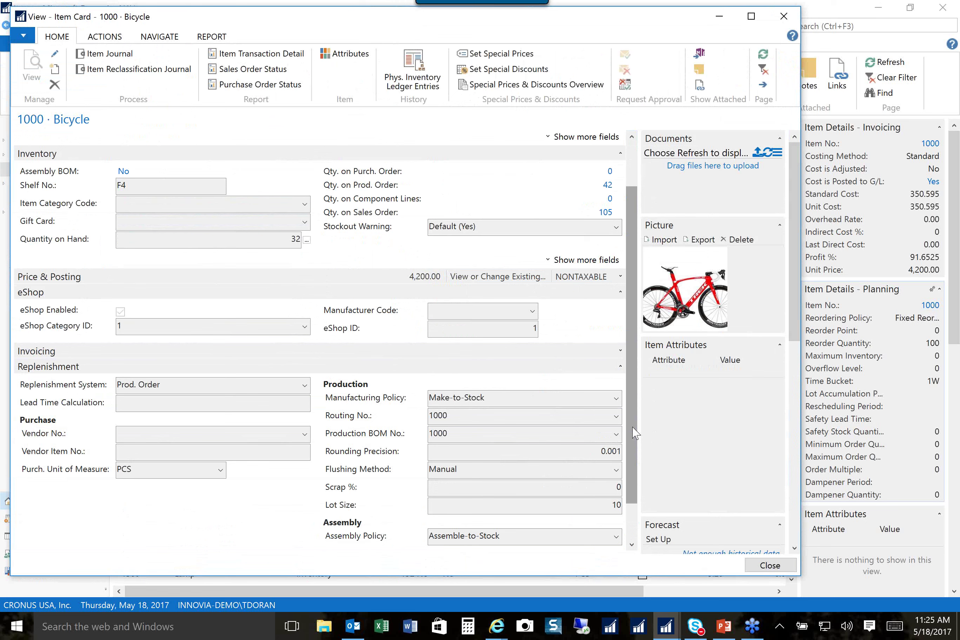
pyautogui.click(616, 438)
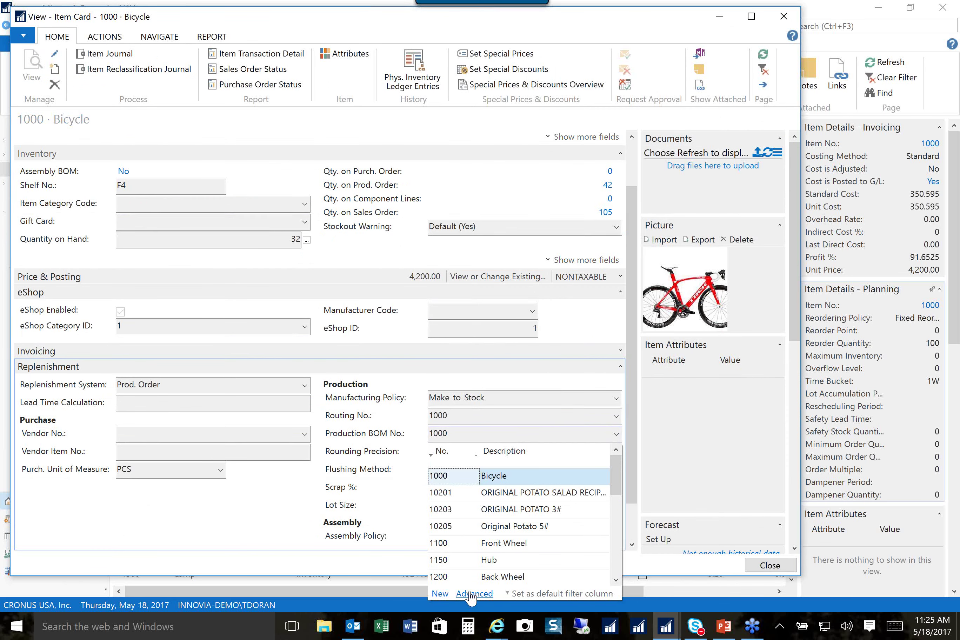
pyautogui.click(471, 595)
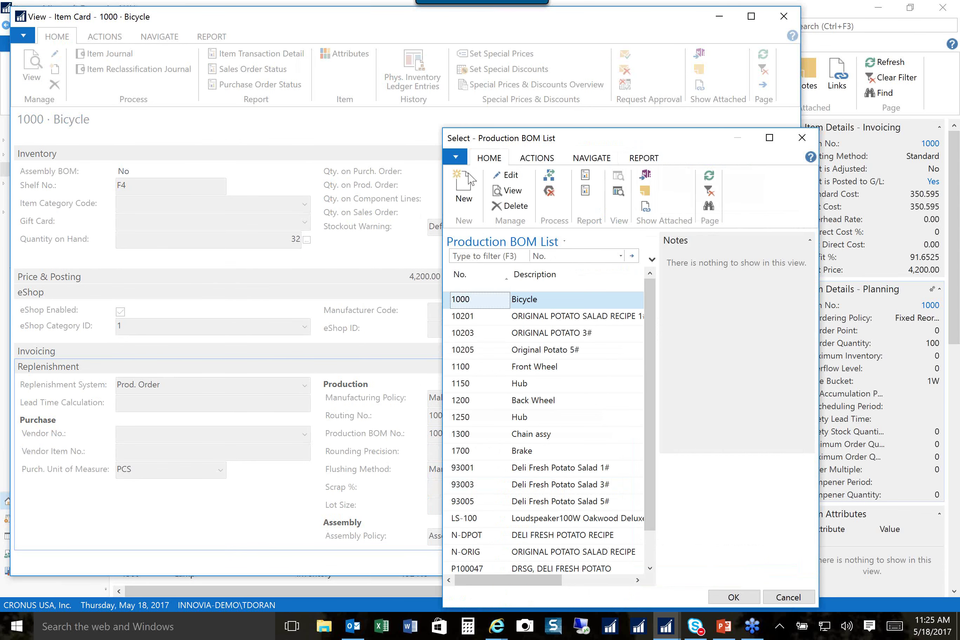
pyautogui.click(509, 175)
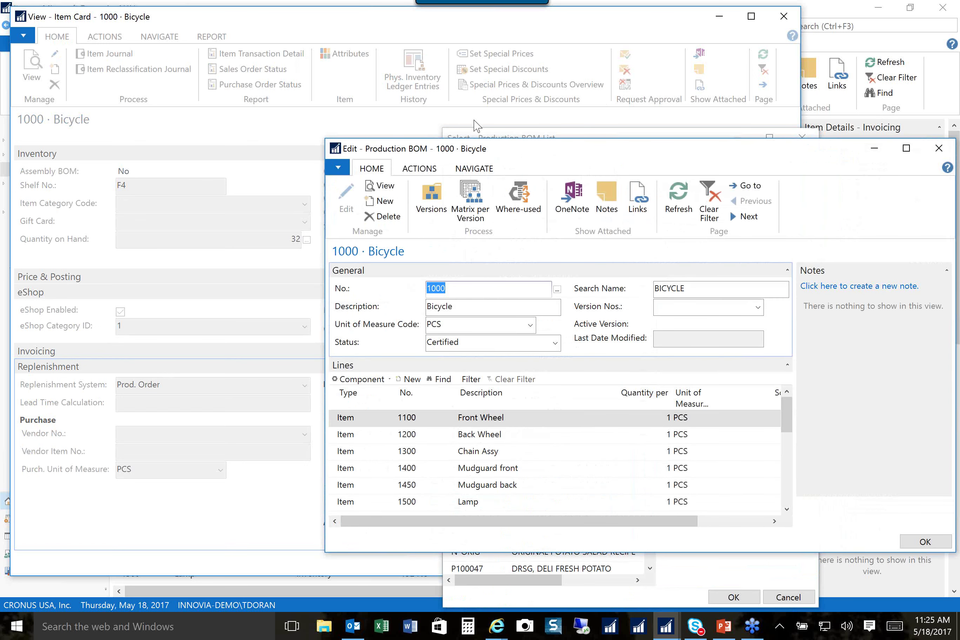
pyautogui.moveTo(321, 135); pyautogui.dragTo(77, 41)
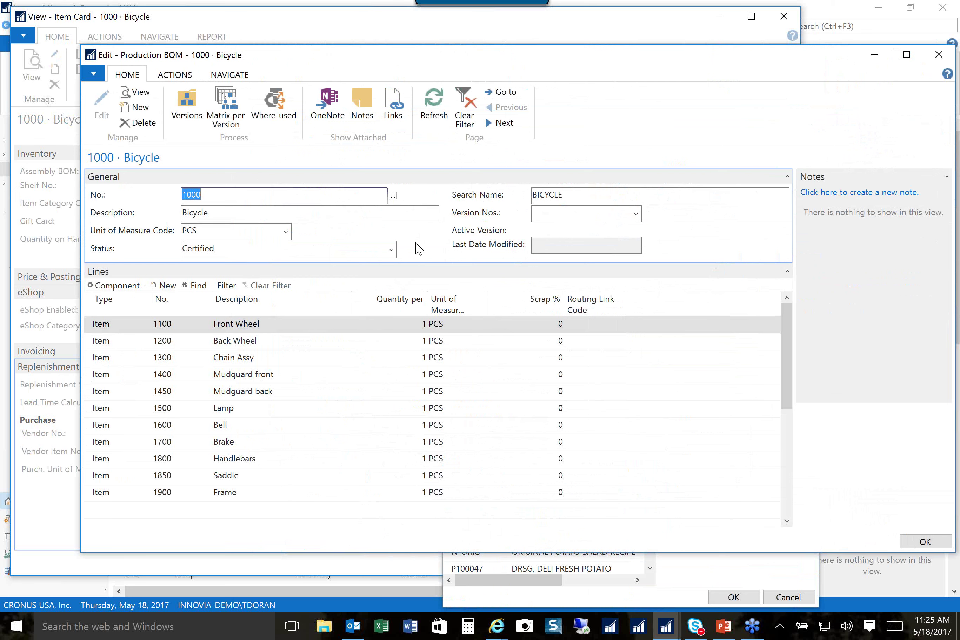
pyautogui.click(391, 251)
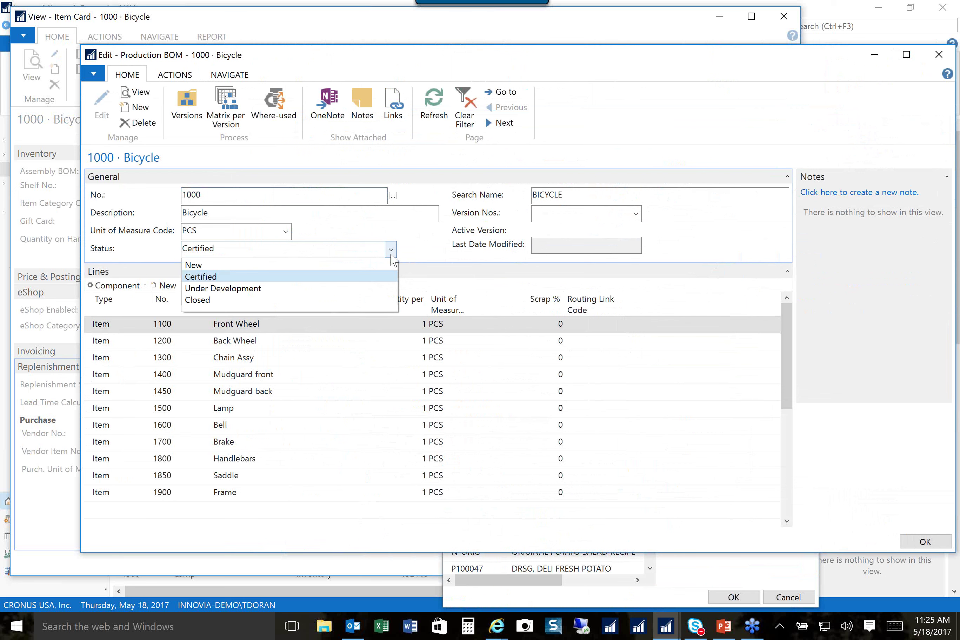
pyautogui.click(437, 253)
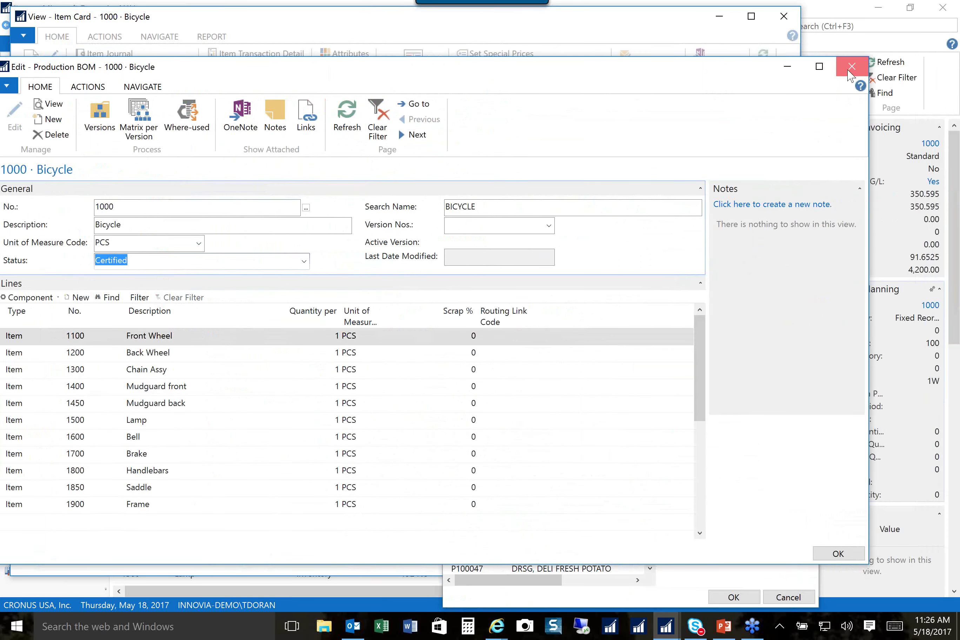
pyautogui.click(850, 69)
# - Close the production BOM list and open routing 1000 Bicycle from the full routing list
pyautogui.click(796, 139)
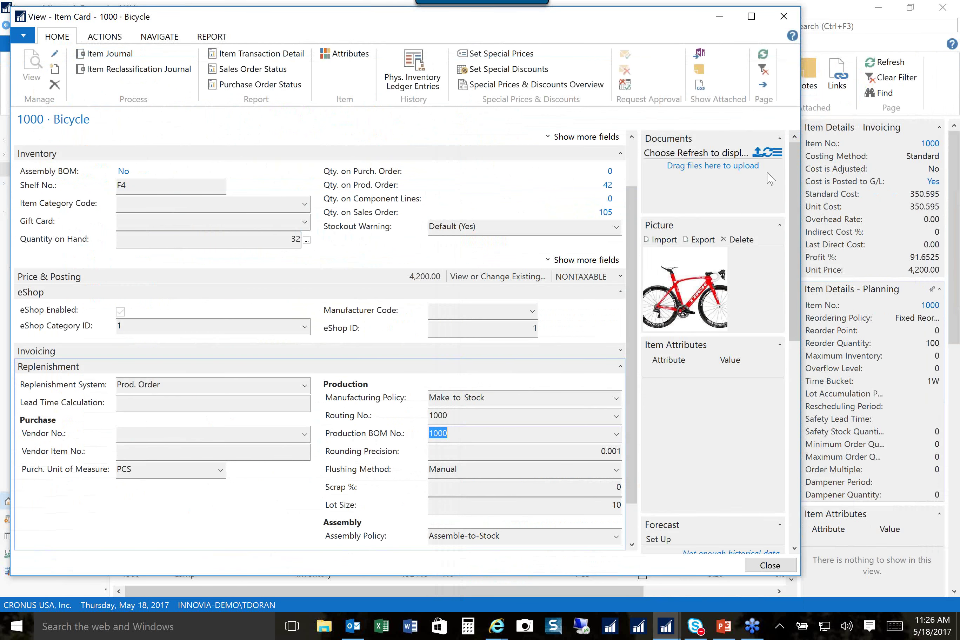
pyautogui.click(439, 416)
pyautogui.click(616, 416)
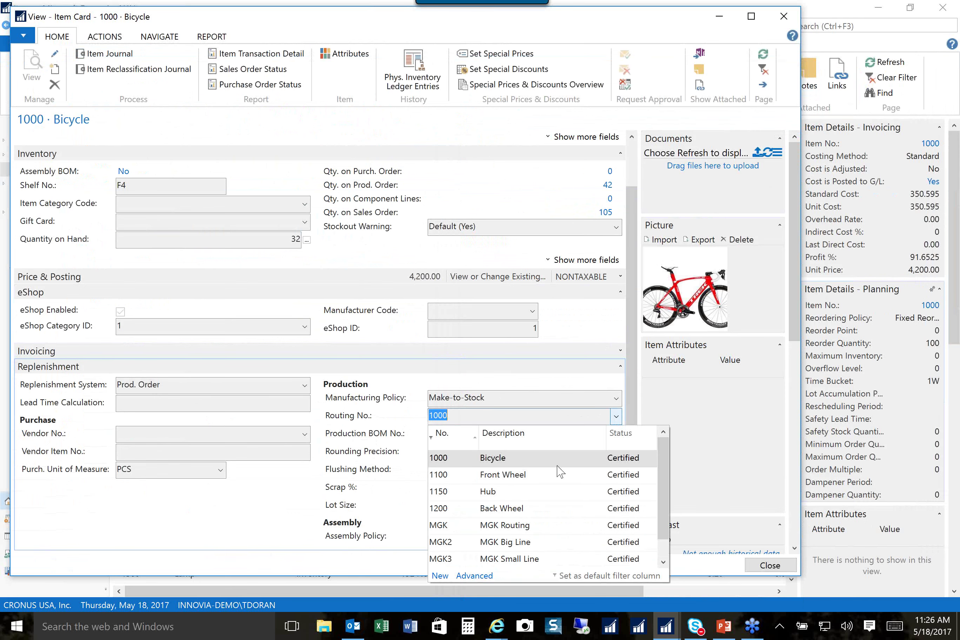
pyautogui.click(474, 575)
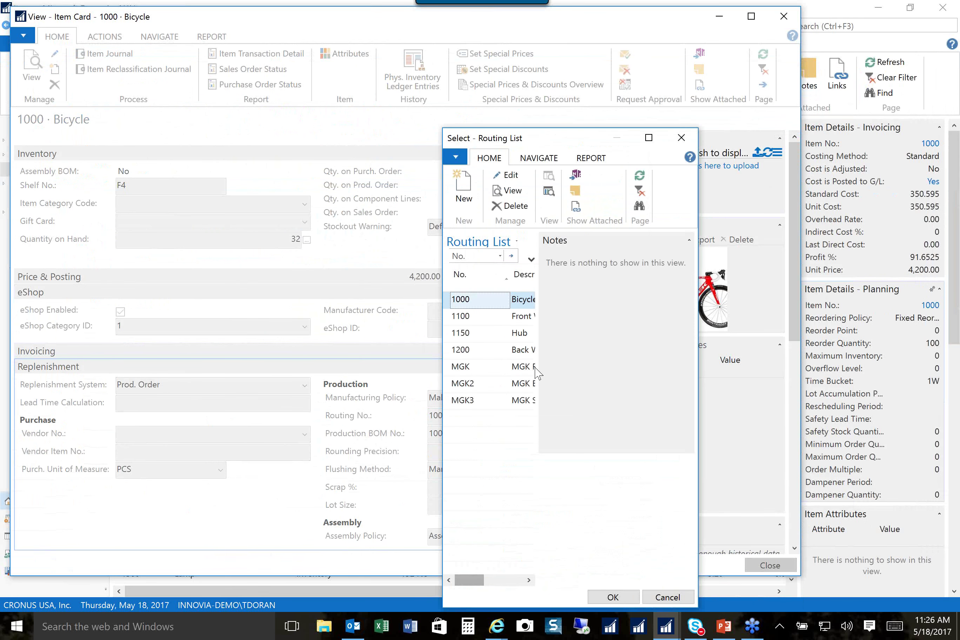
pyautogui.click(506, 176)
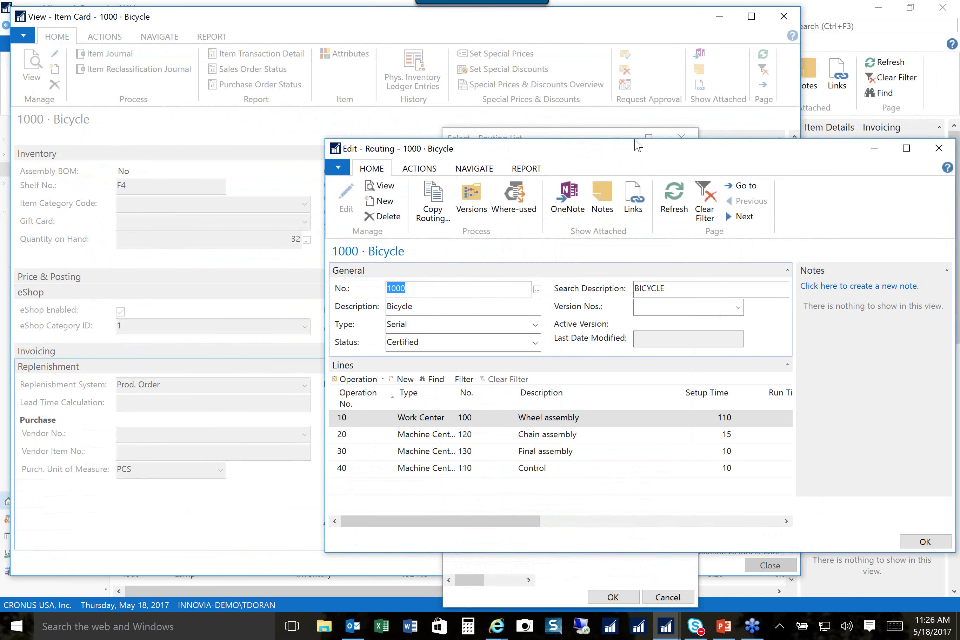
# - Enlarge the routing window to review its four operations, then close it without changes
pyautogui.moveTo(638, 146); pyautogui.dragTo(454, 85)
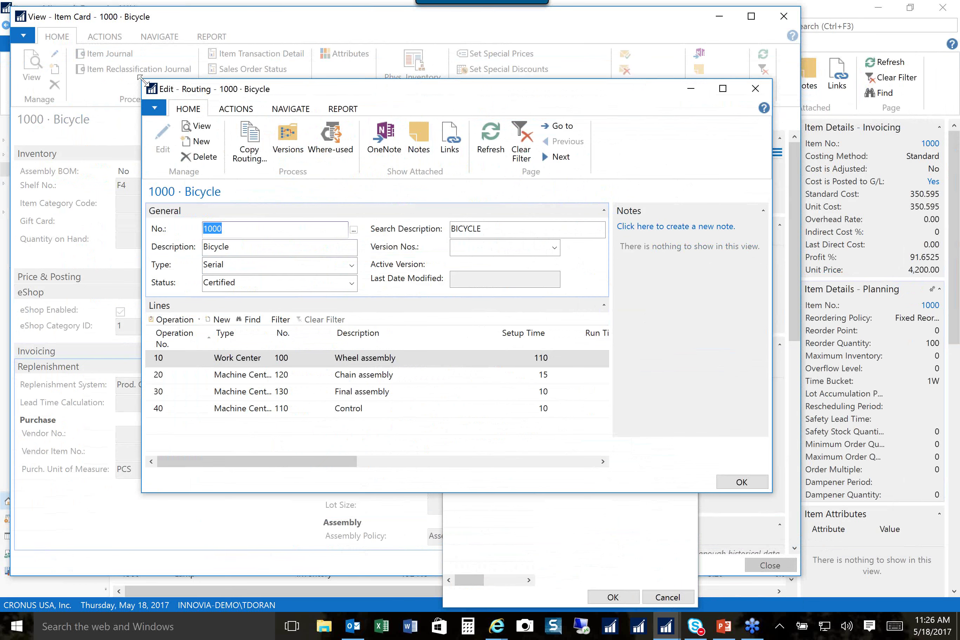
pyautogui.moveTo(140, 79); pyautogui.dragTo(18, 50)
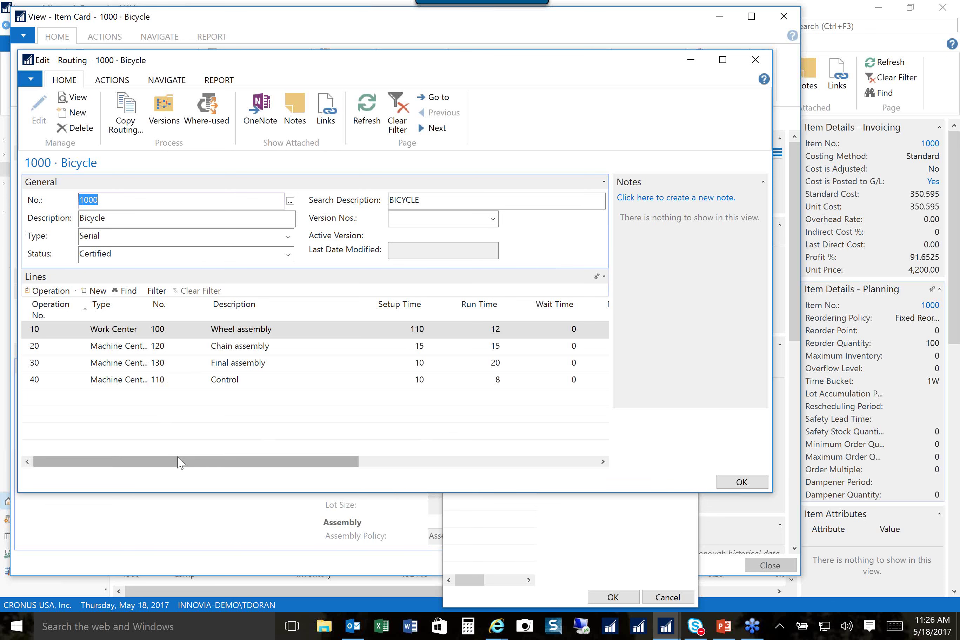
pyautogui.moveTo(179, 461); pyautogui.dragTo(429, 470)
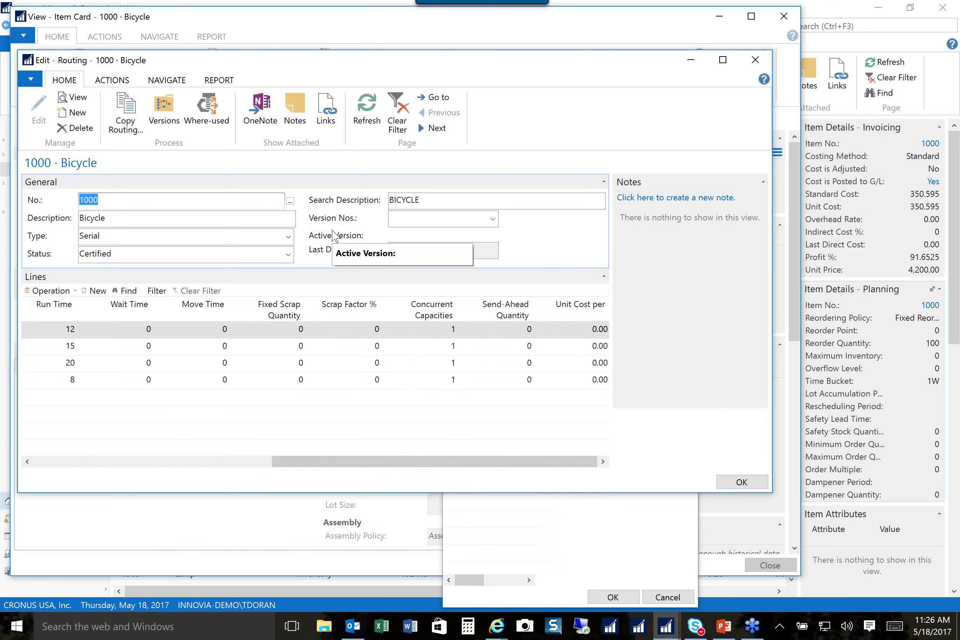
pyautogui.click(755, 61)
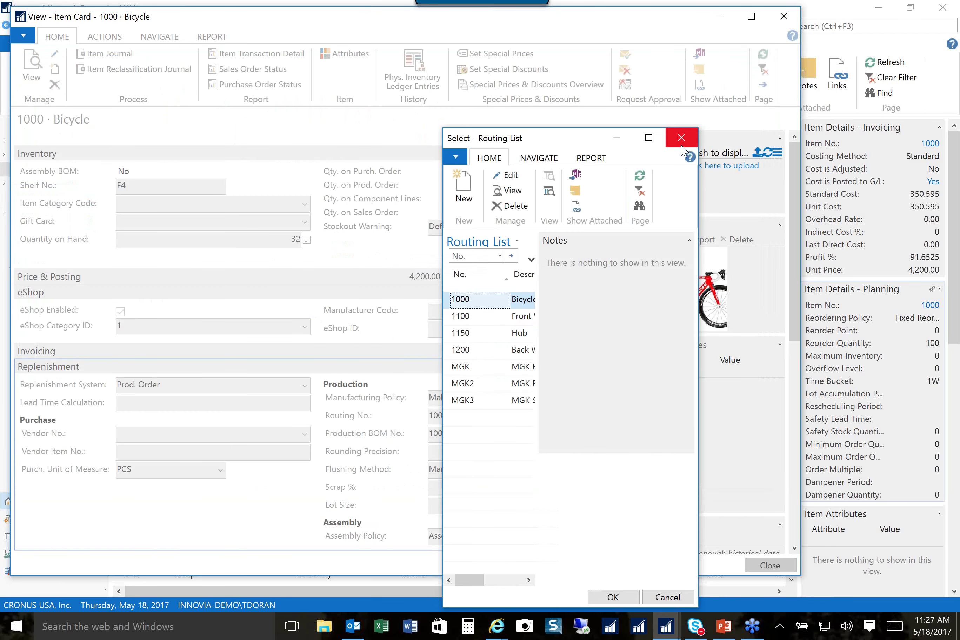
pyautogui.click(680, 139)
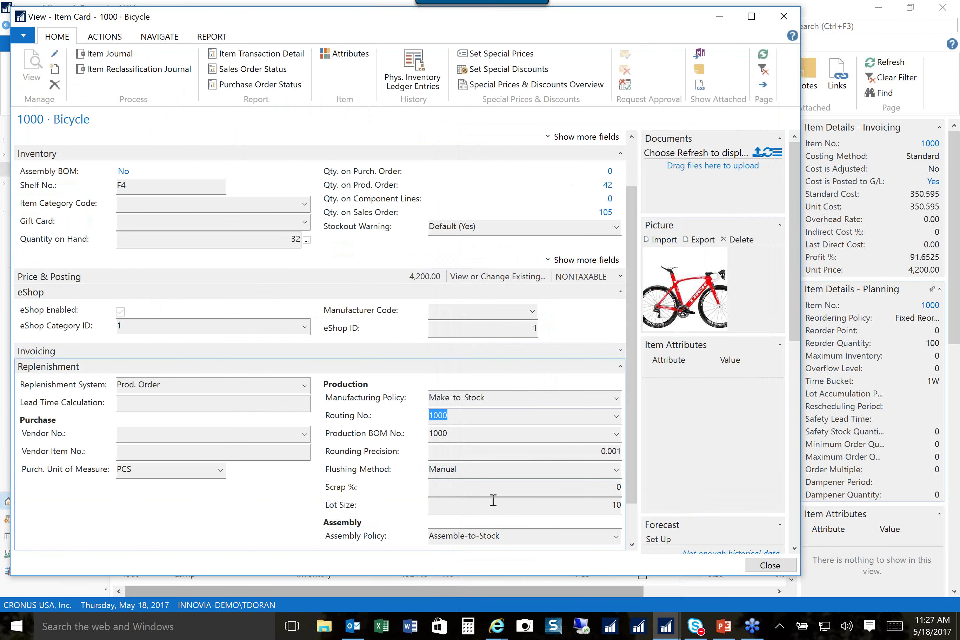
# - Collapse Replenishment, then expand Item Tracking to review its fields and collapse it again
pyautogui.click(619, 366)
pyautogui.click(631, 456)
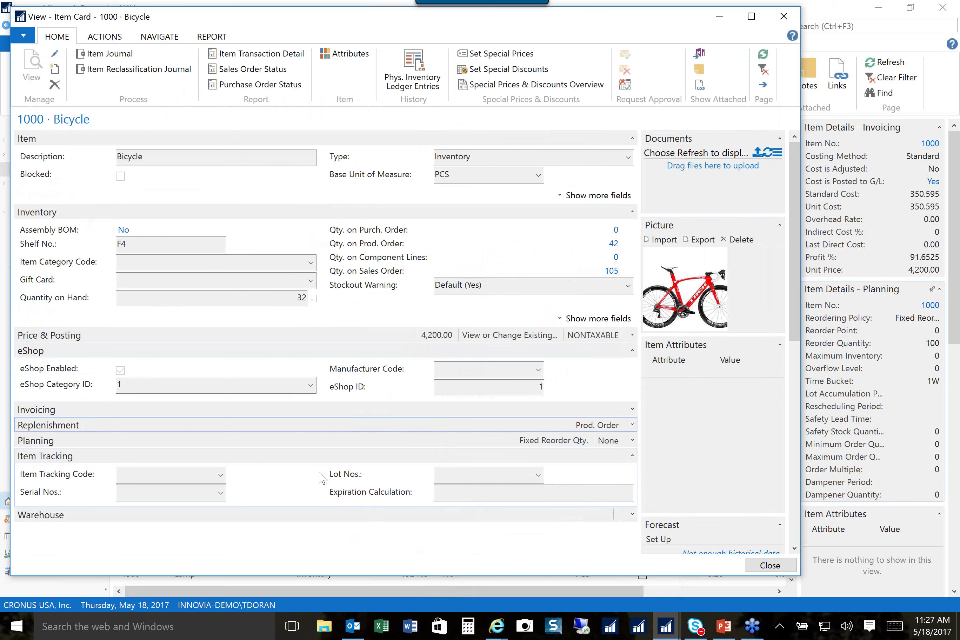
pyautogui.click(631, 456)
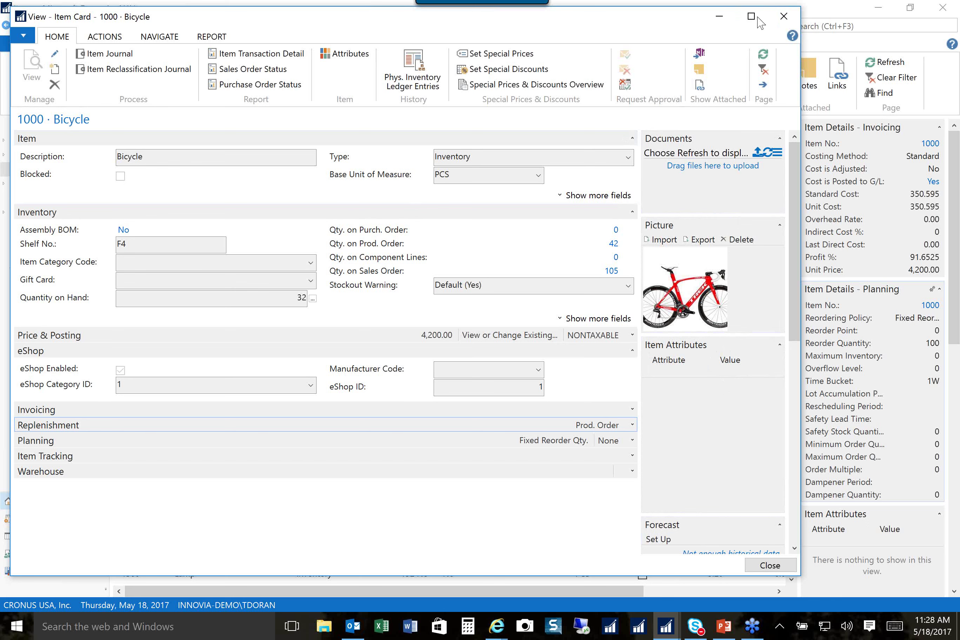
# - Close the Bicycle card and preview the BOM Cost Share Distribution report, total cost 350.596
pyautogui.click(784, 16)
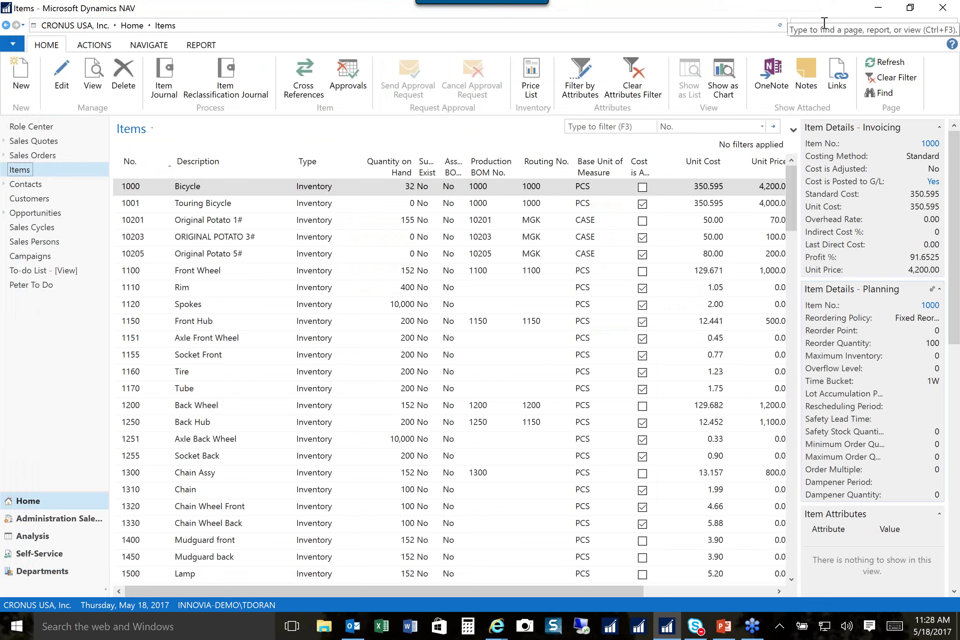
pyautogui.click(824, 23)
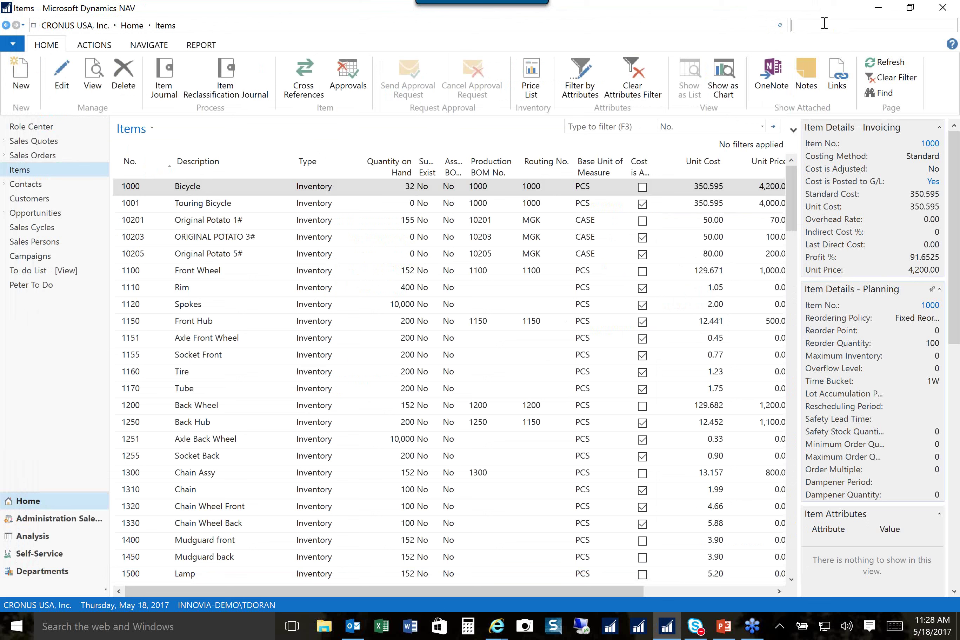
pyautogui.write('bom')
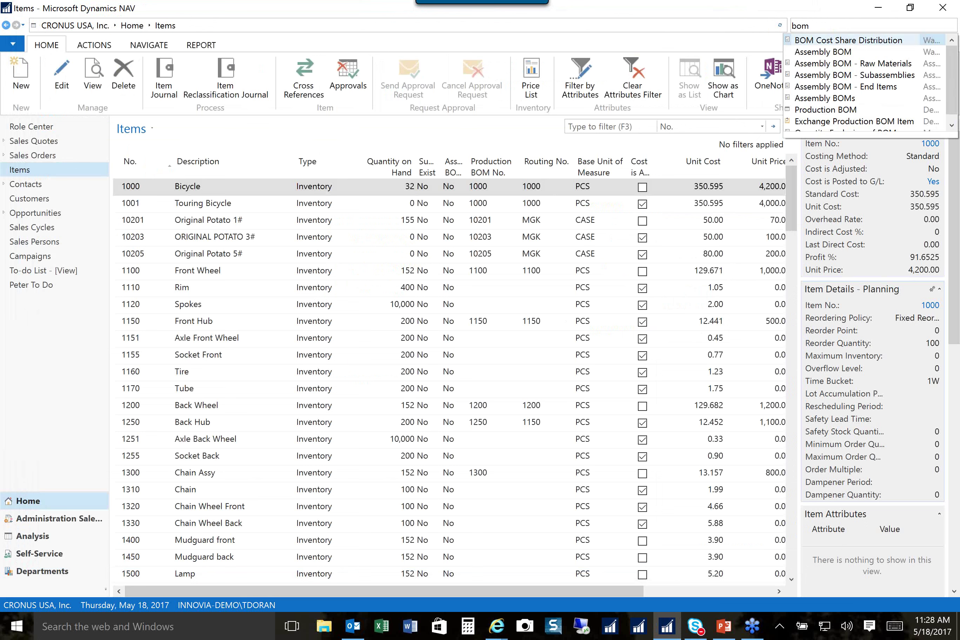
pyautogui.click(841, 42)
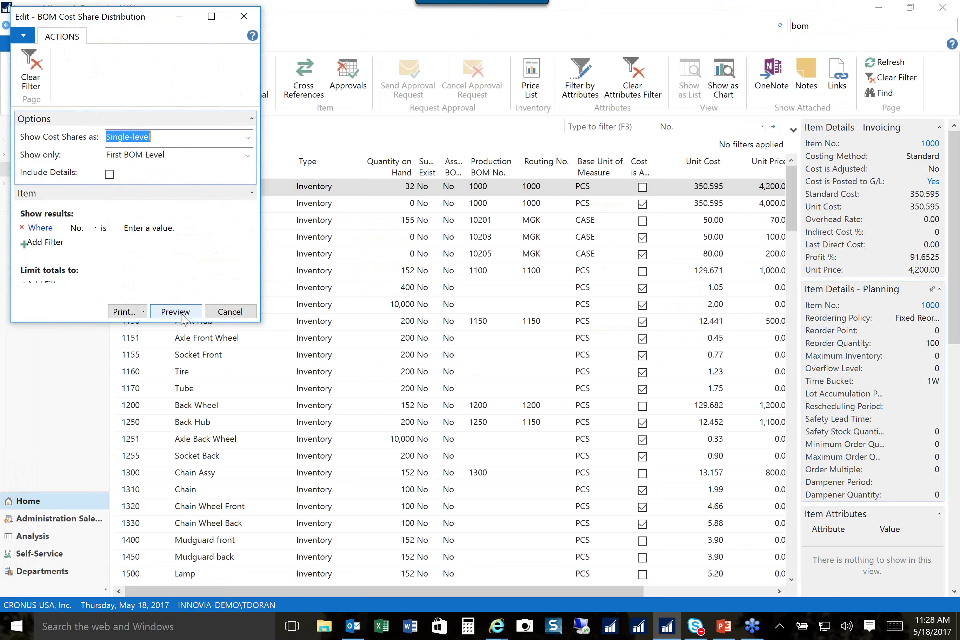
pyautogui.click(180, 312)
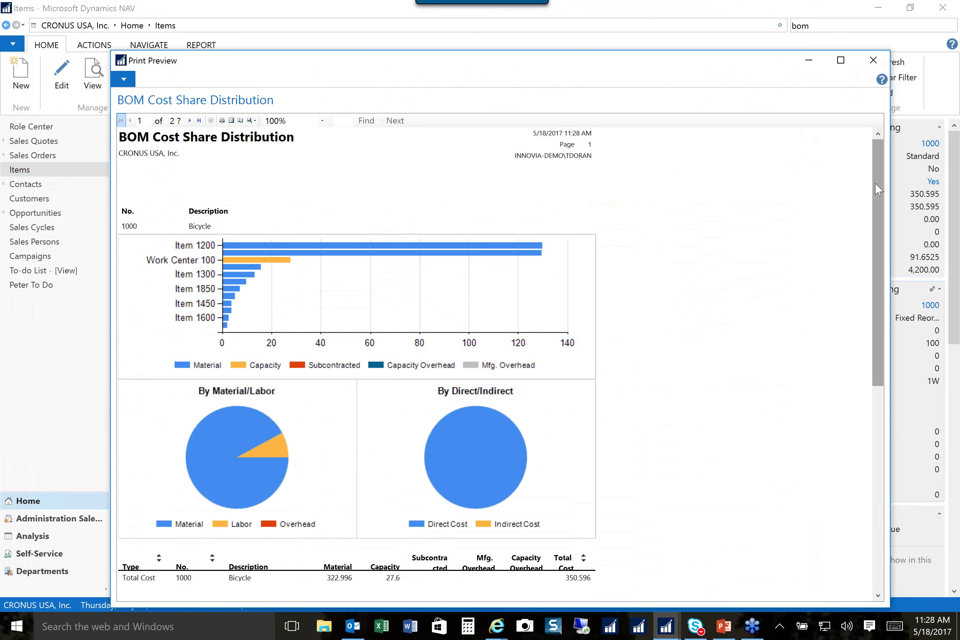
pyautogui.moveTo(877, 187); pyautogui.dragTo(892, 301)
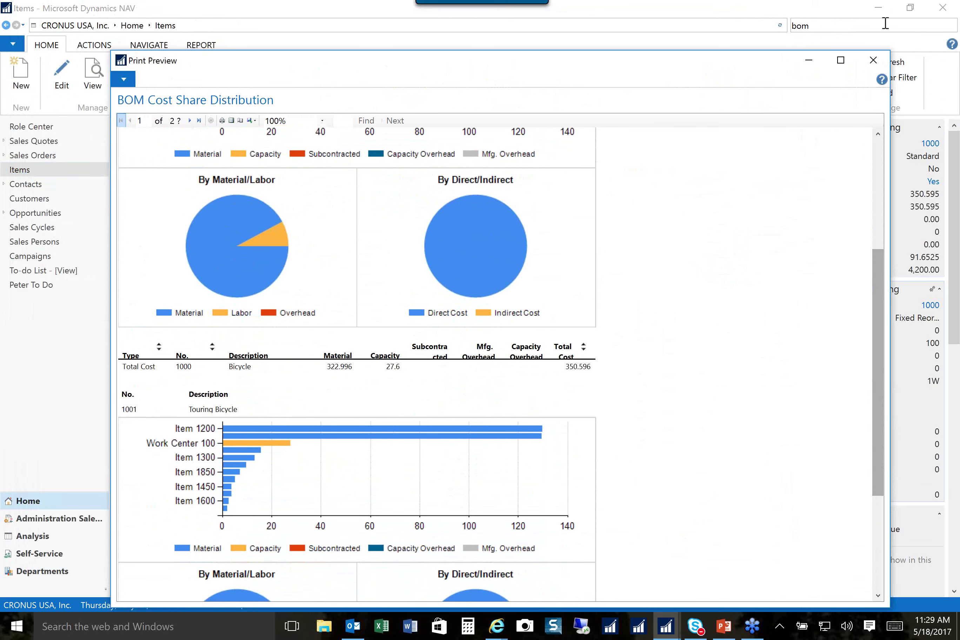
pyautogui.click(875, 62)
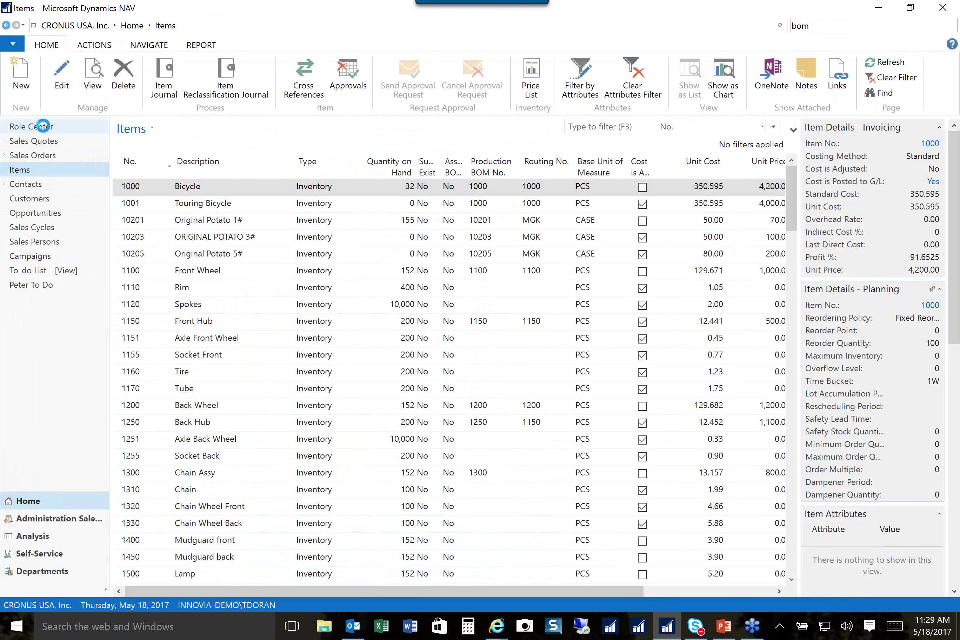
# - Open the Contacts list and filter it by Name to a contact name, leaving four contacts
pyautogui.click(47, 129)
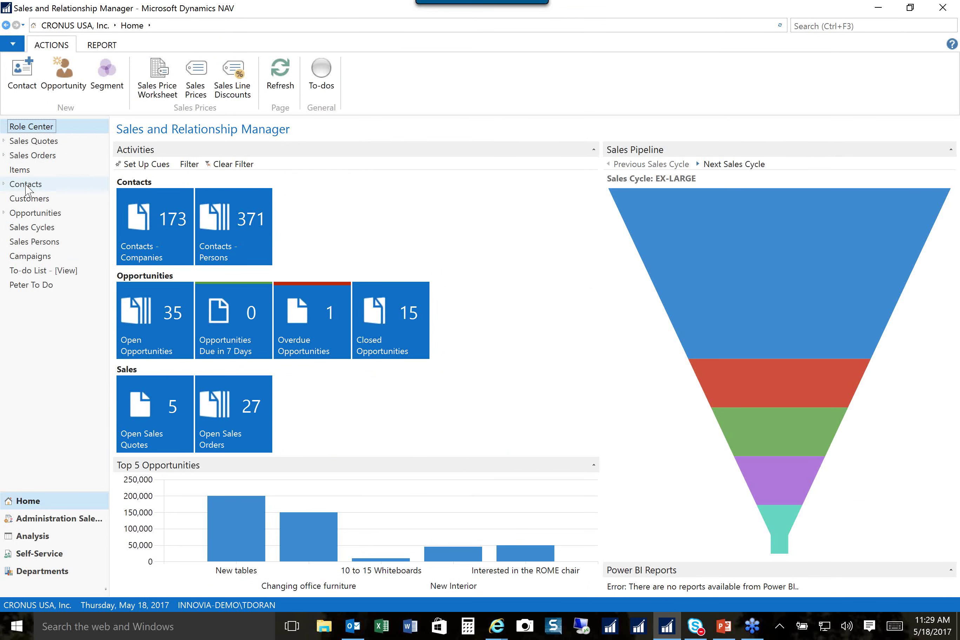
pyautogui.click(25, 186)
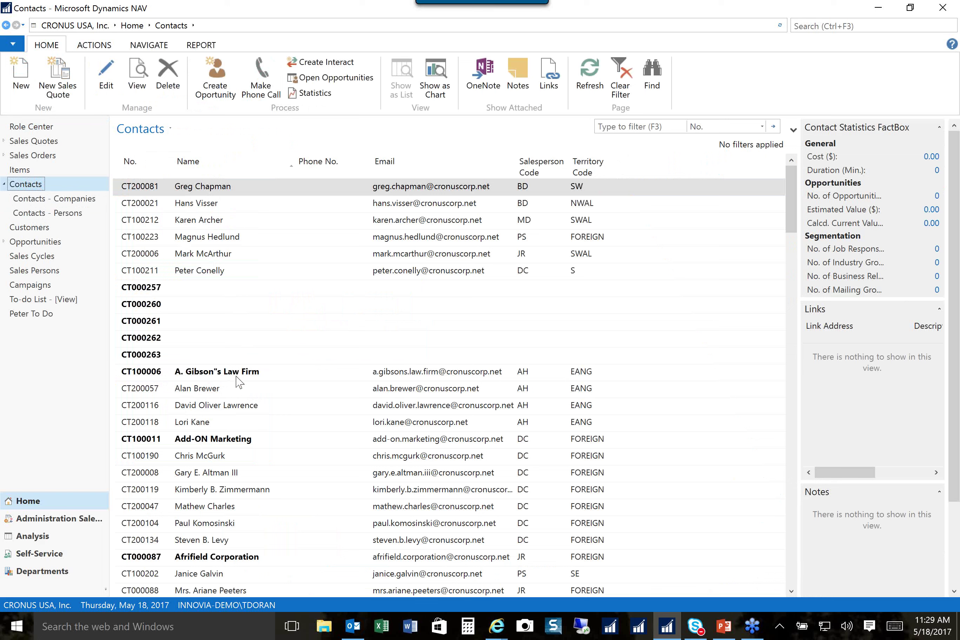
pyautogui.click(720, 129)
pyautogui.click(711, 152)
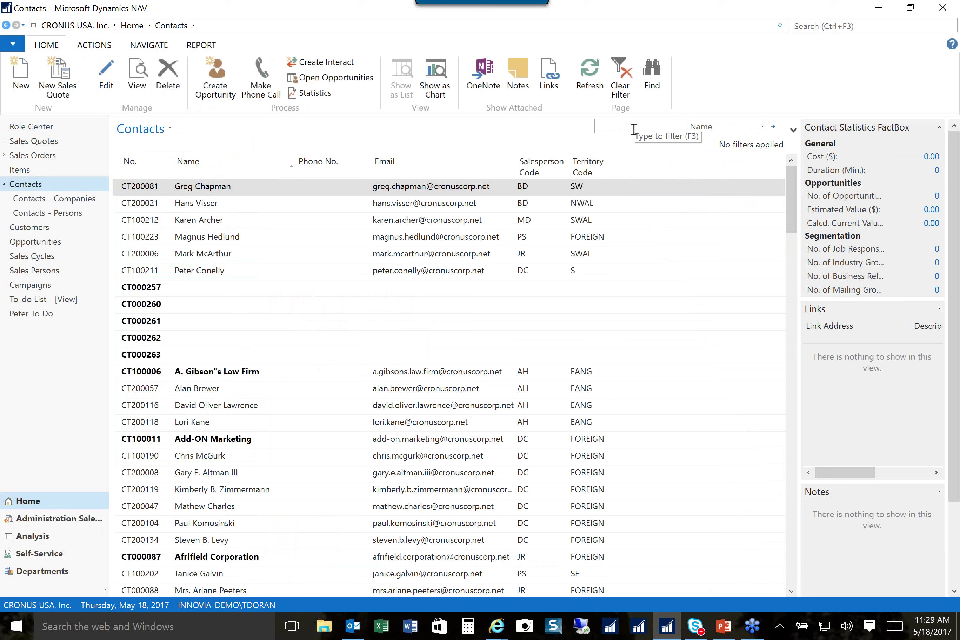
pyautogui.click(634, 129)
pyautogui.write('Mathe')
pyautogui.press('BackSpace')
pyautogui.press('BackSpace')
pyautogui.press('BackSpace')
pyautogui.write('rtin')
pyautogui.press('Return')
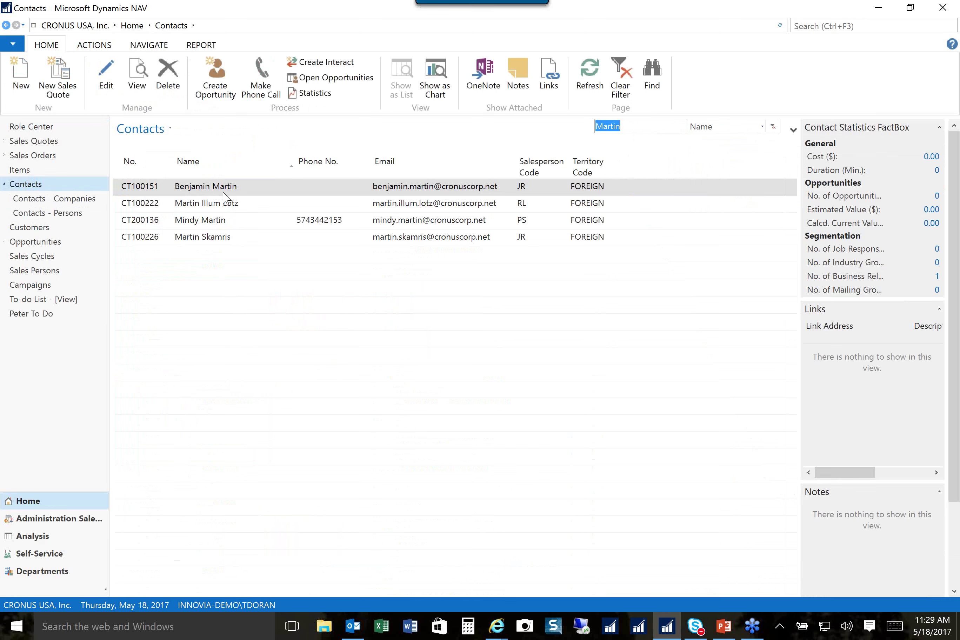
# - Review the 17,000.00 contact's statistics and its two won opportunity entries, then close them
pyautogui.click(210, 227)
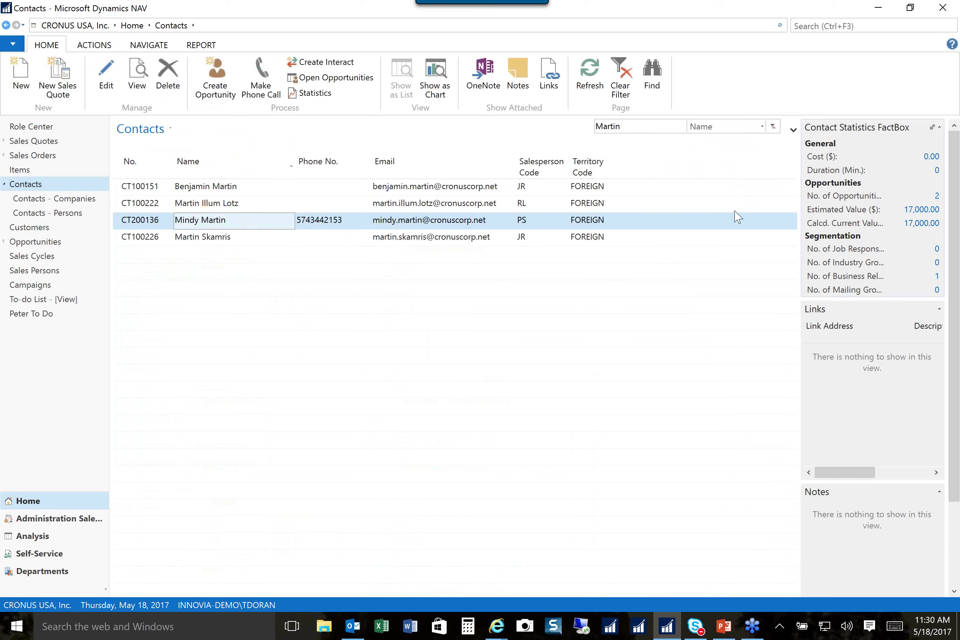
pyautogui.click(316, 96)
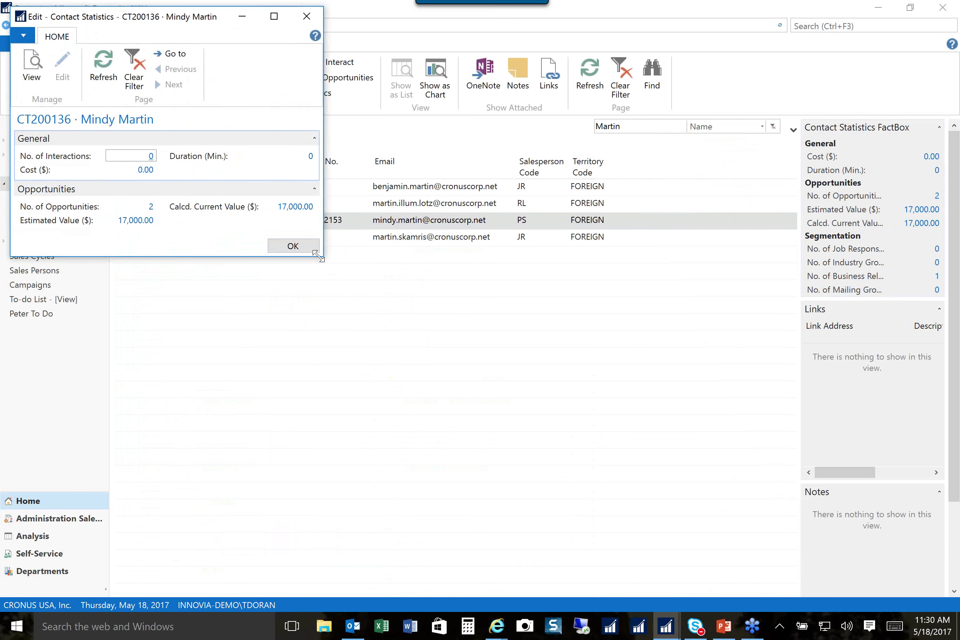
pyautogui.moveTo(321, 254); pyautogui.dragTo(566, 386)
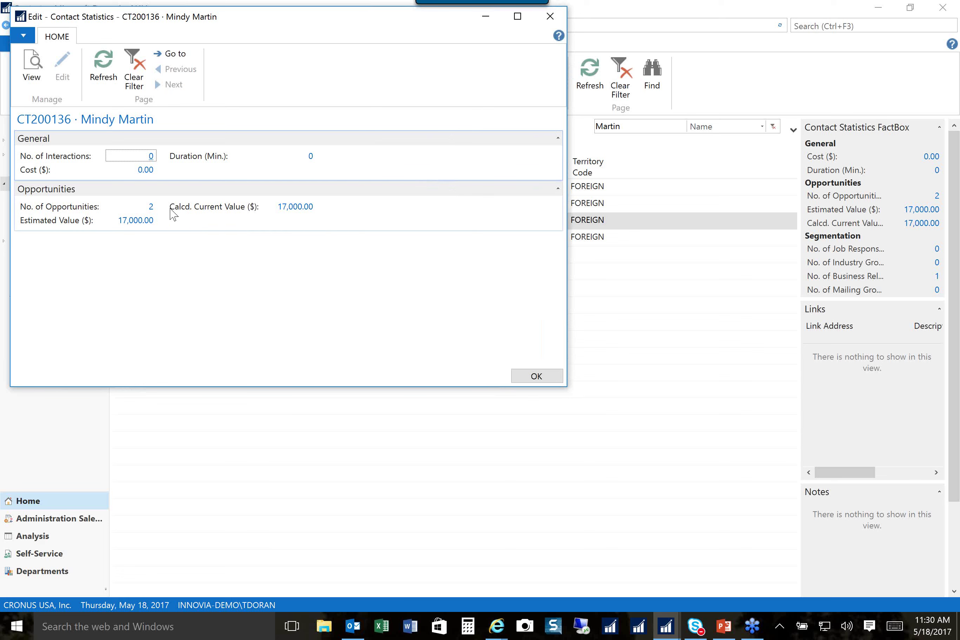
pyautogui.click(152, 209)
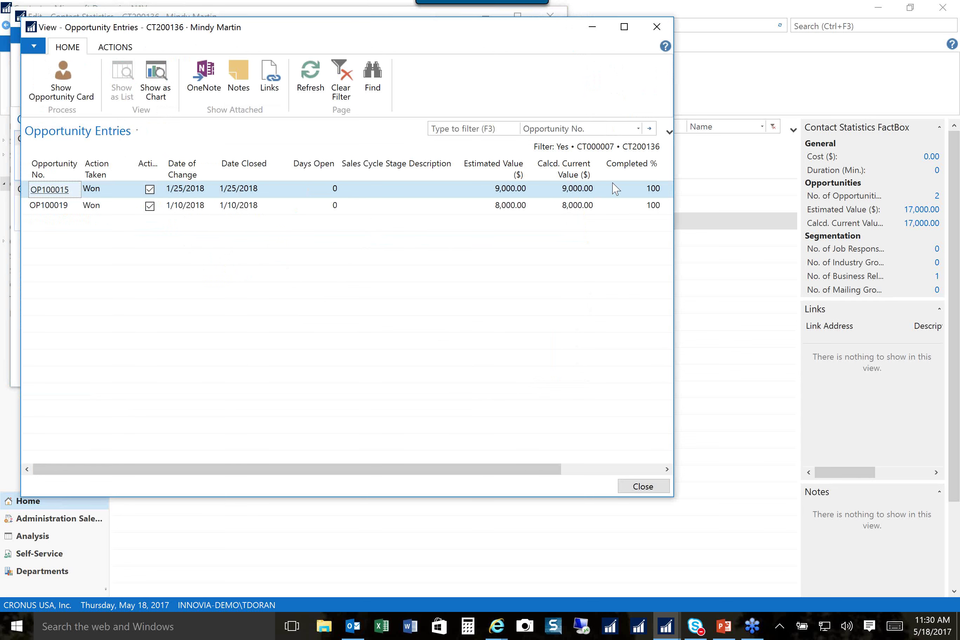
pyautogui.click(657, 29)
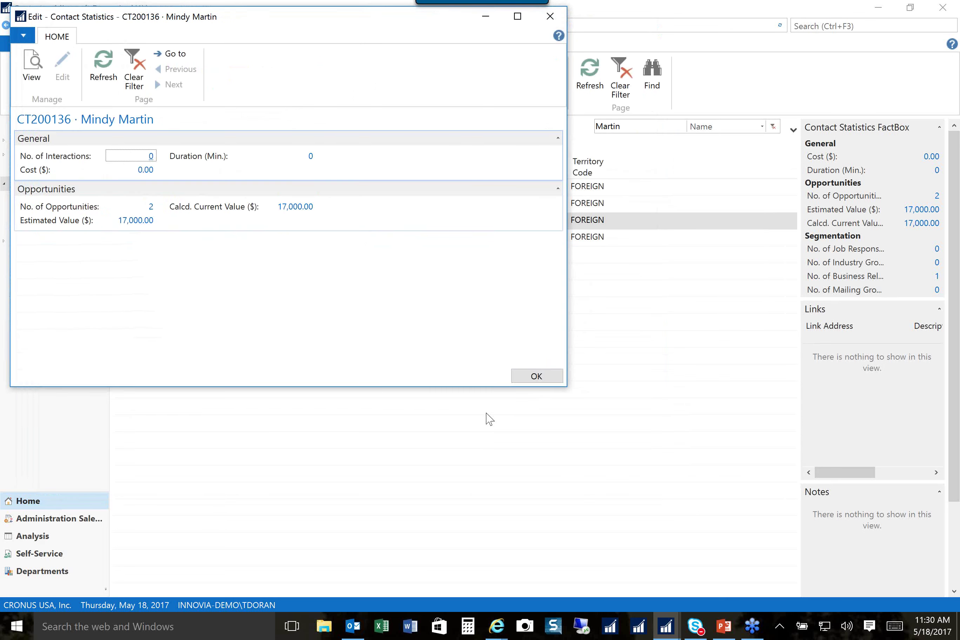
pyautogui.click(533, 378)
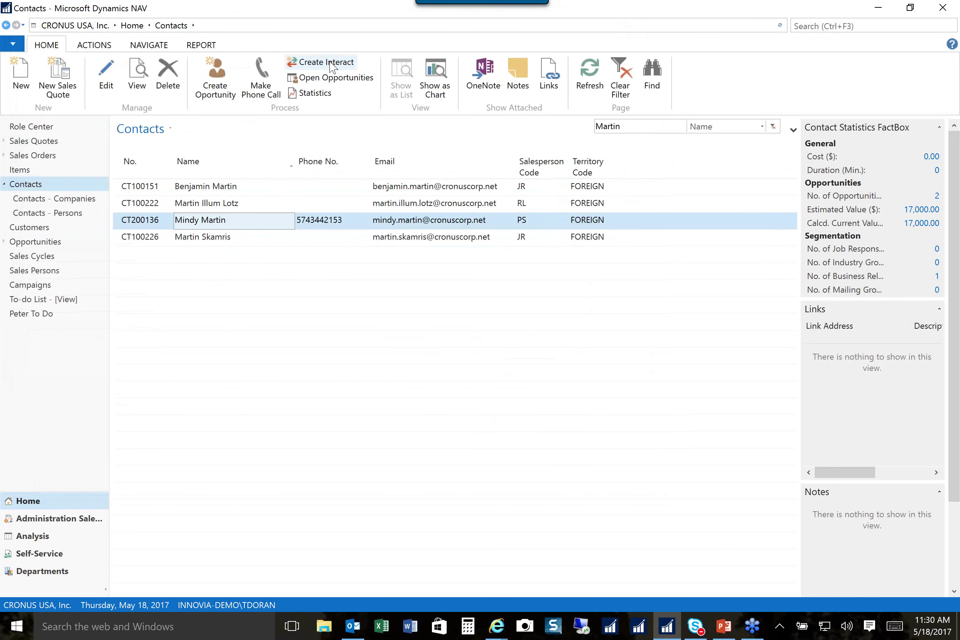
# - Start a new interaction for the contact, then cancel it and discard without saving
pyautogui.click(332, 66)
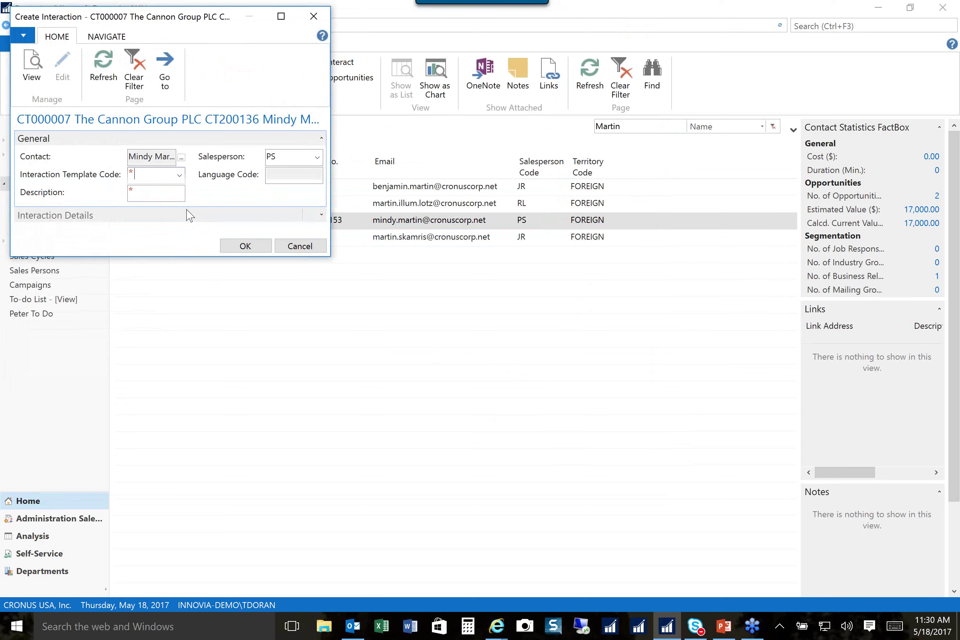
pyautogui.click(312, 17)
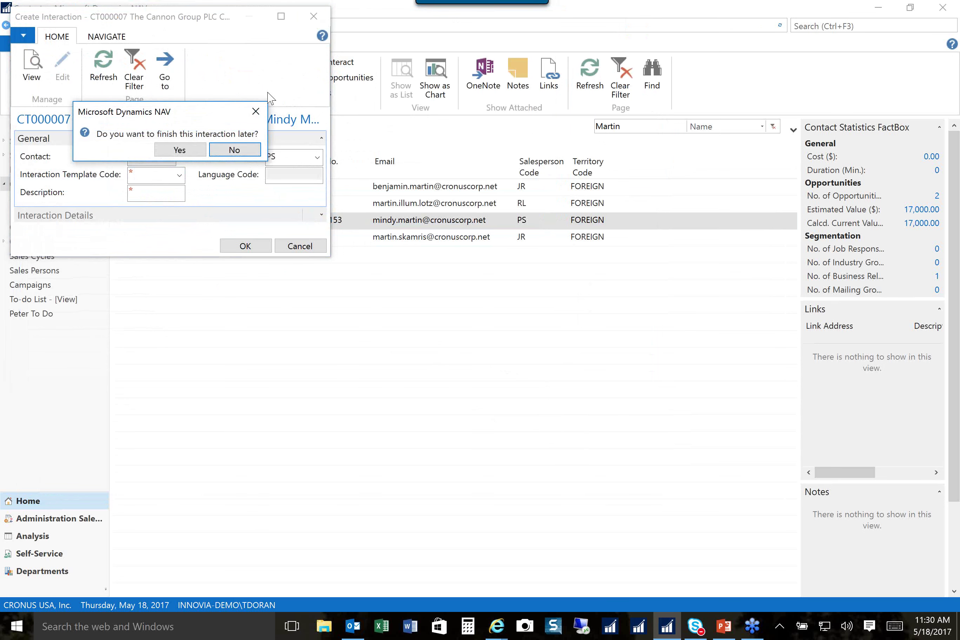
pyautogui.click(180, 150)
pyautogui.click(247, 150)
pyautogui.click(299, 246)
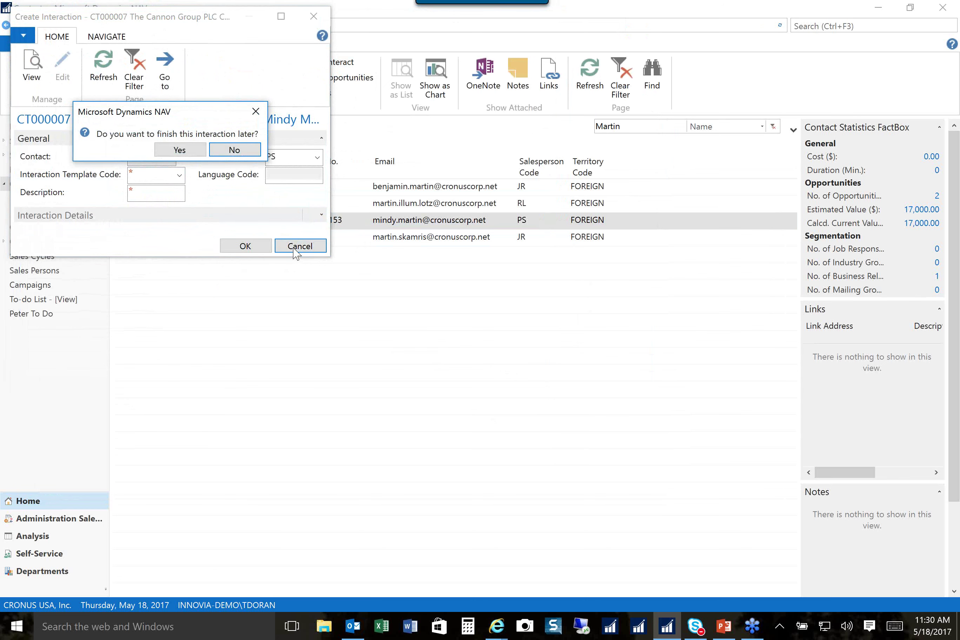
pyautogui.click(231, 153)
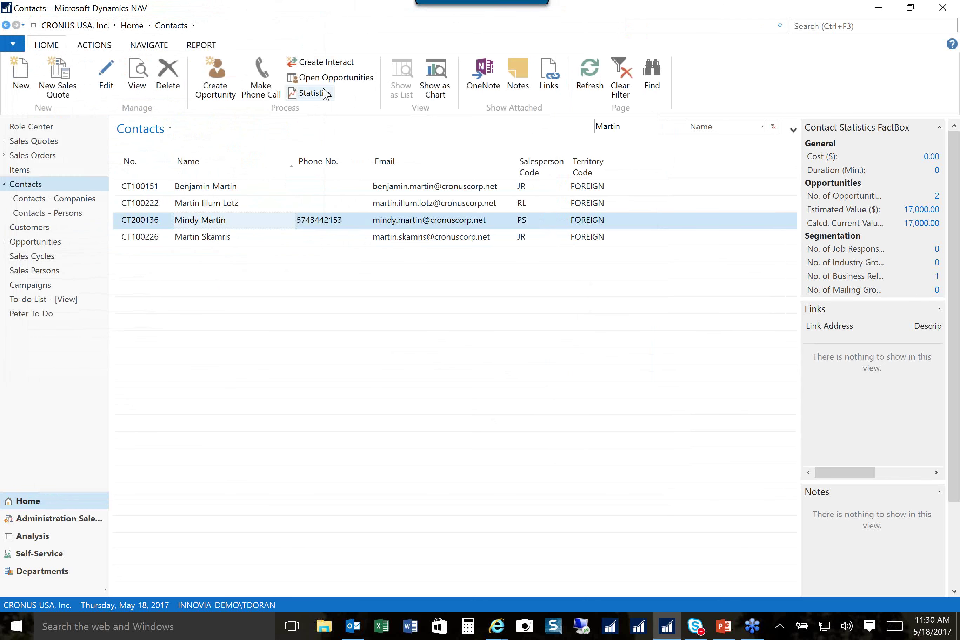
# - Check the contact's Interaction Log Entries from the Navigate actions and close the empty log
pyautogui.click(149, 45)
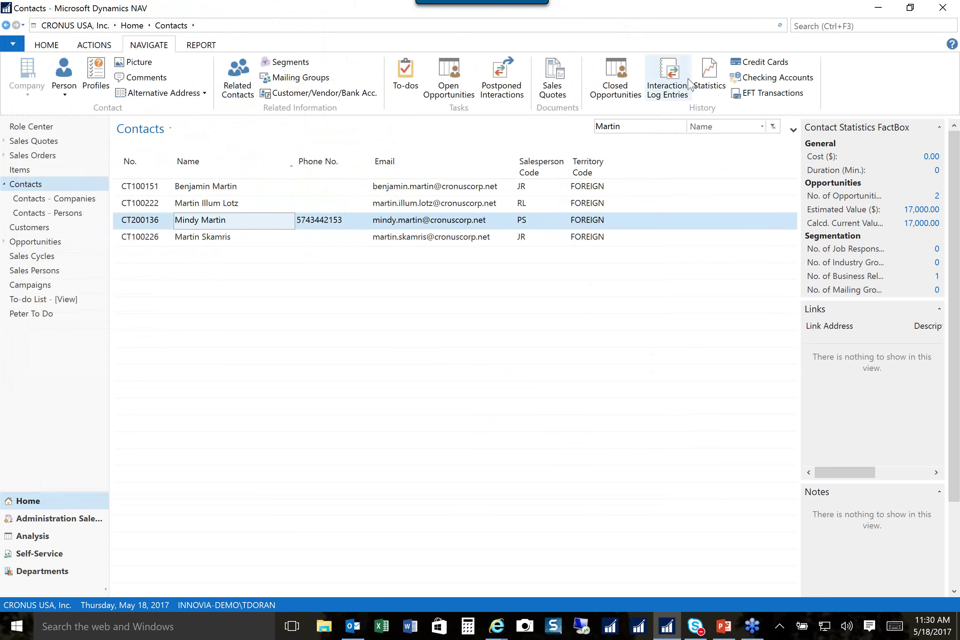
pyautogui.click(675, 82)
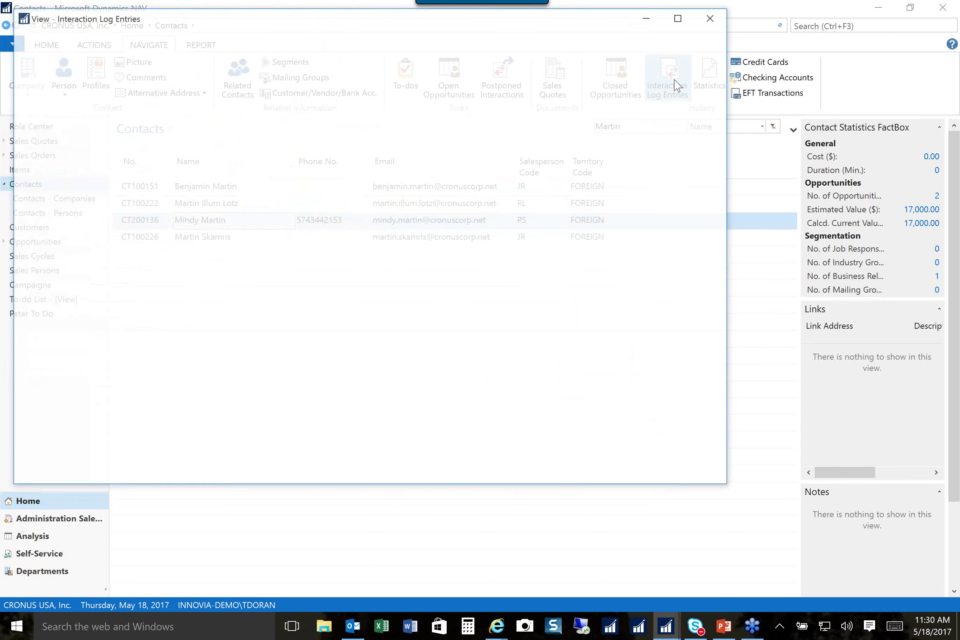
pyautogui.click(713, 17)
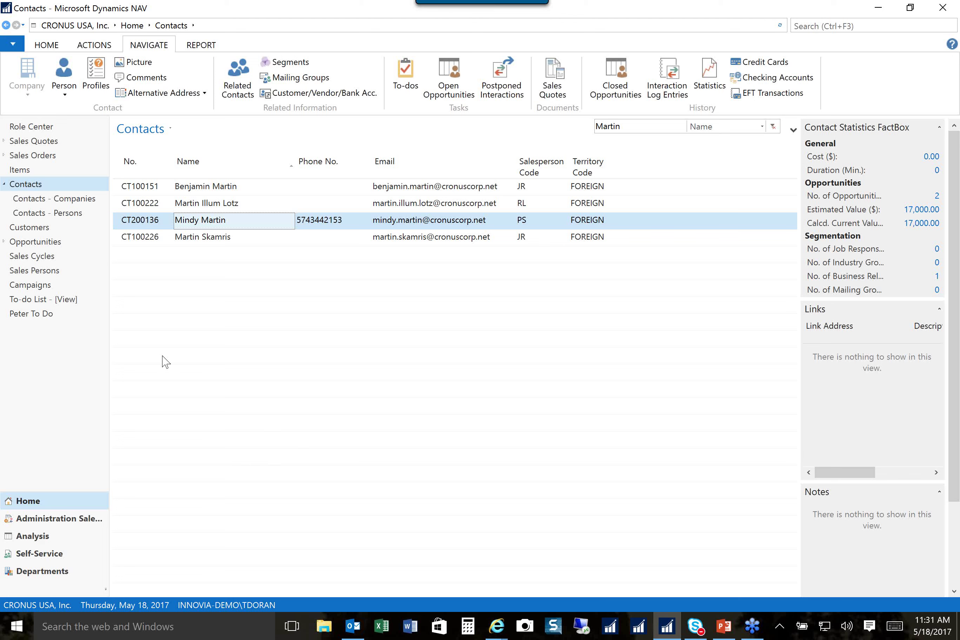
# - Open Customers, sort by Balance ($) descending, and view The Cannon Group PLC's 329,026.07 statistics
pyautogui.click(45, 228)
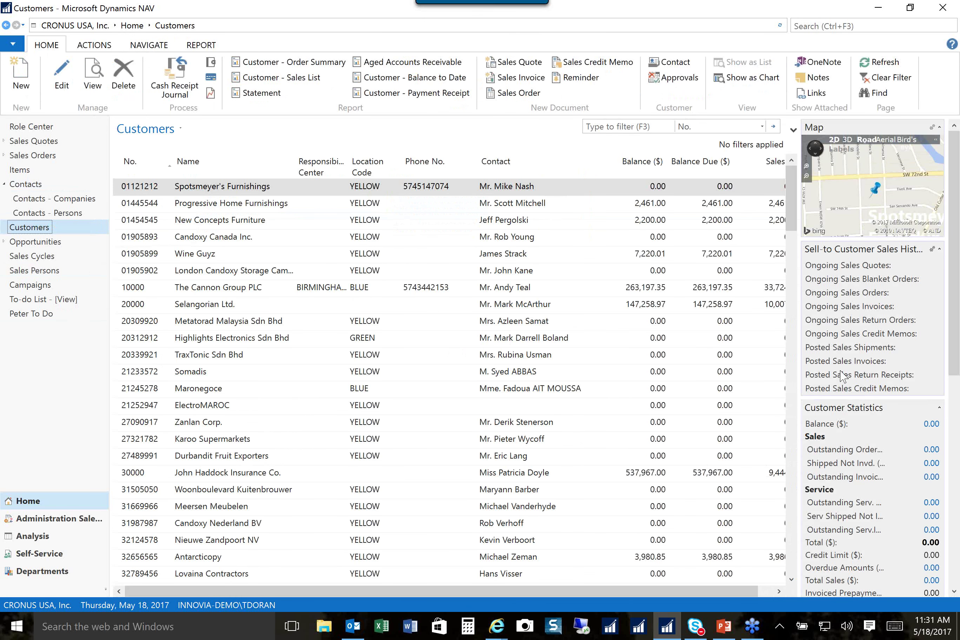
pyautogui.moveTo(834, 433)
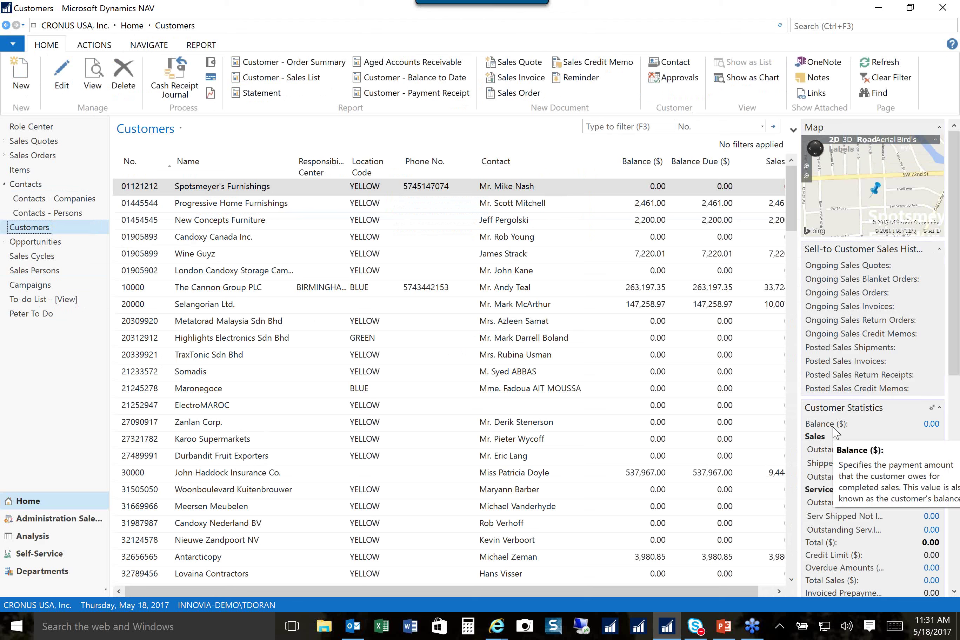
pyautogui.moveTo(821, 362)
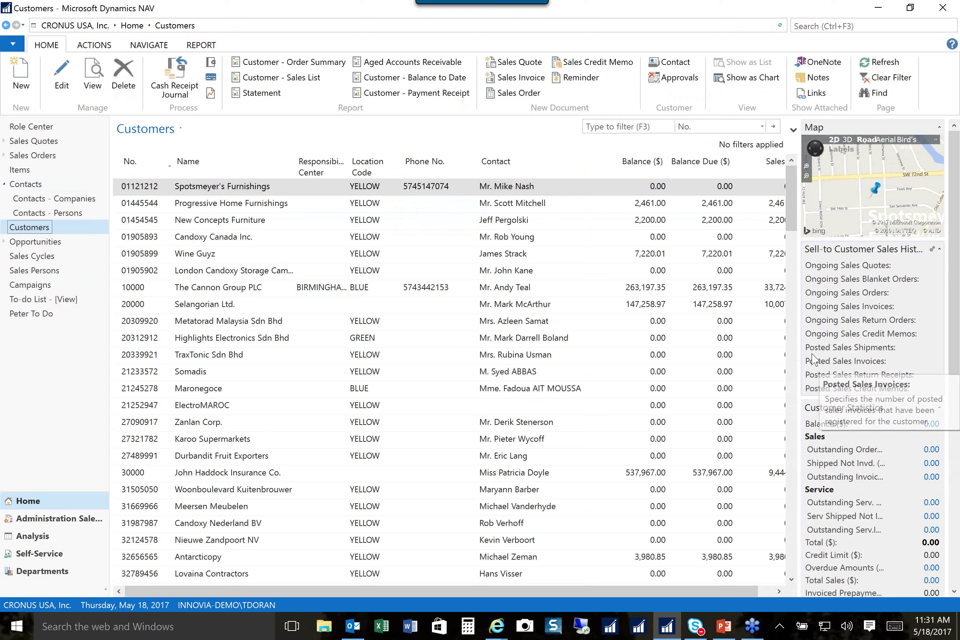
pyautogui.click(641, 167)
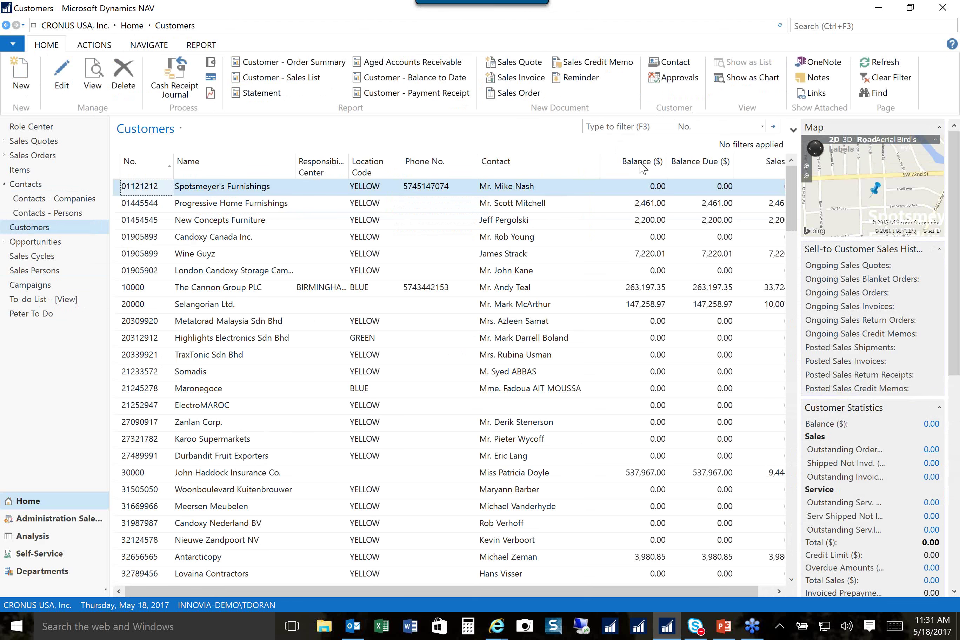
pyautogui.click(643, 165)
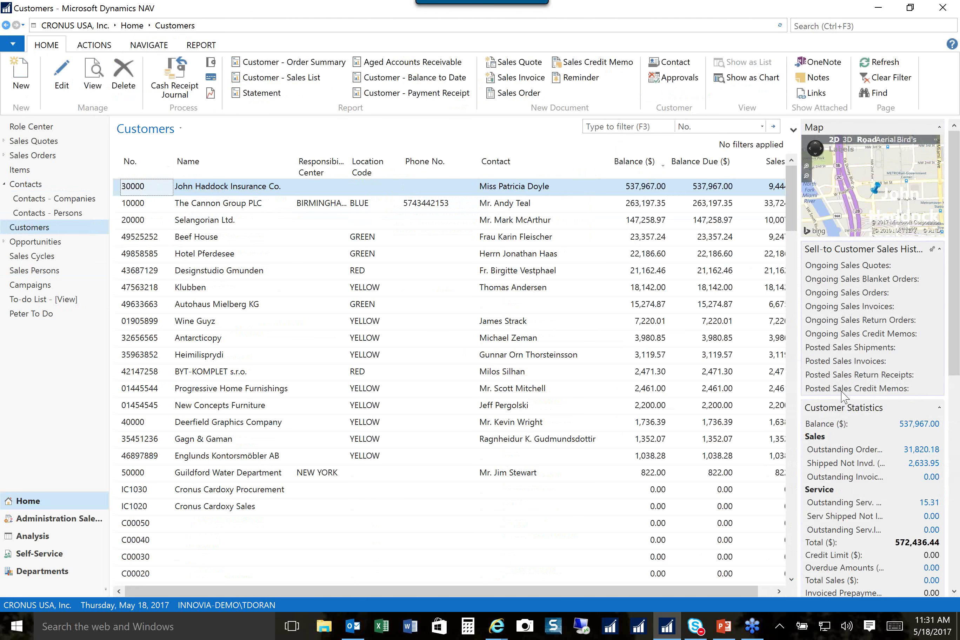
pyautogui.scroll(-3, 844, 393)
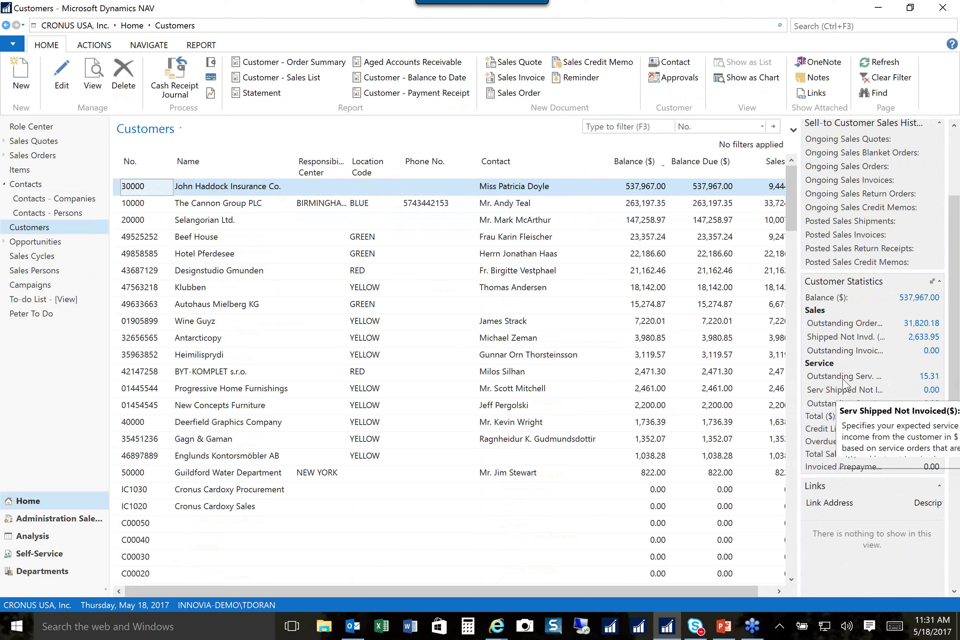
pyautogui.click(223, 208)
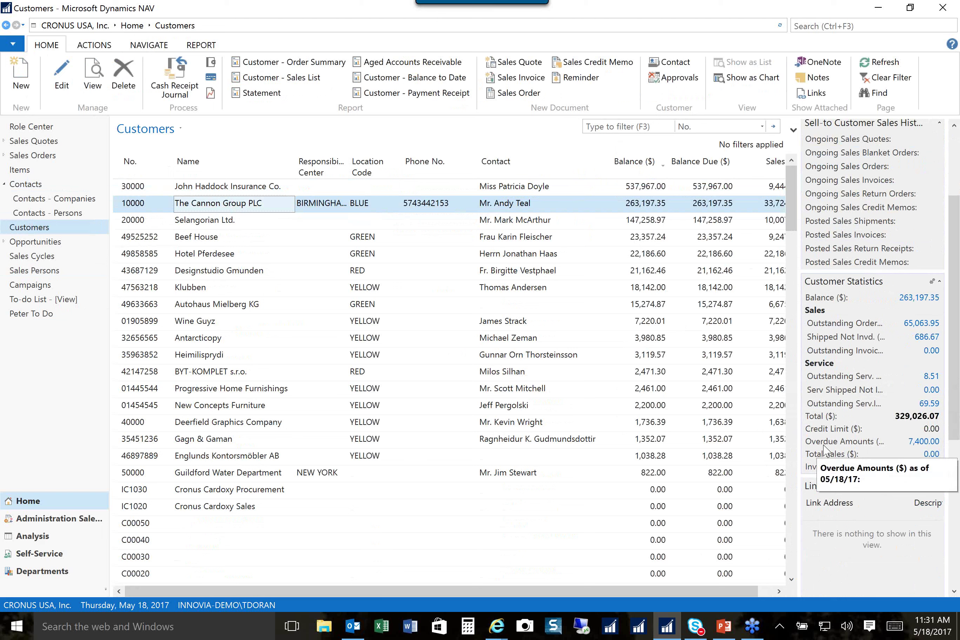
pyautogui.click(924, 442)
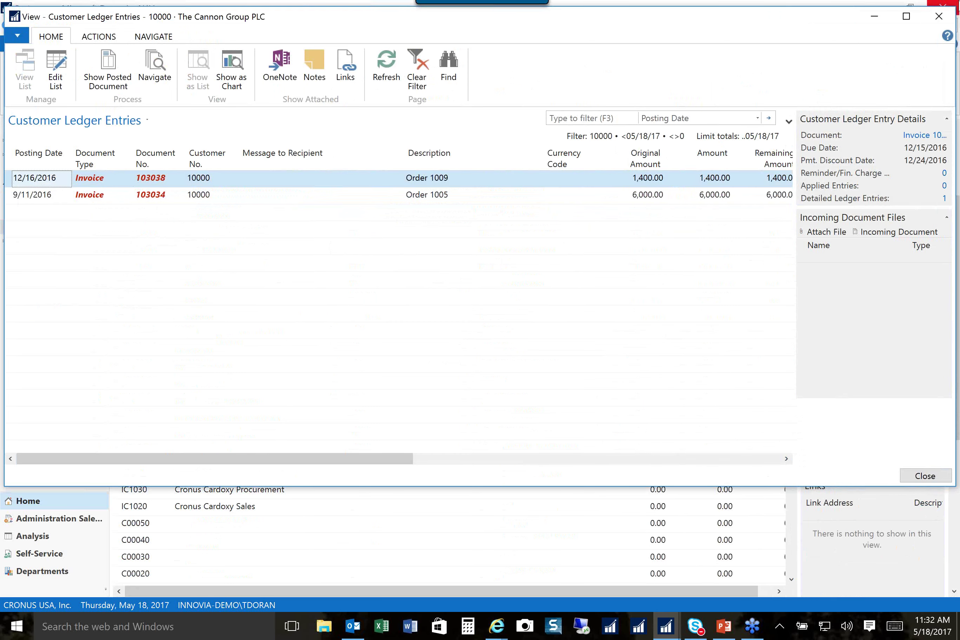
pyautogui.click(945, 17)
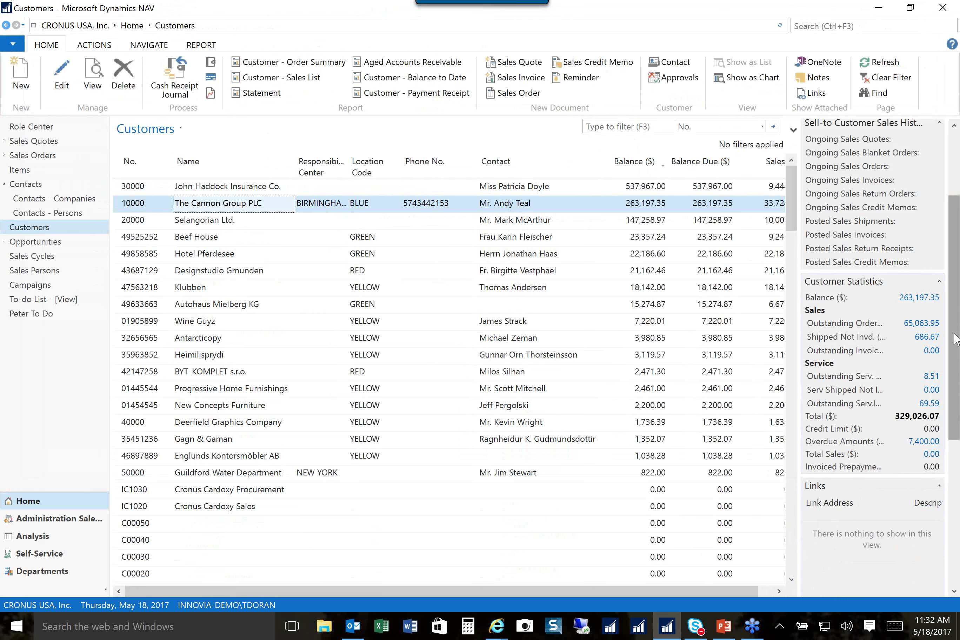
pyautogui.moveTo(955, 339); pyautogui.dragTo(949, 250)
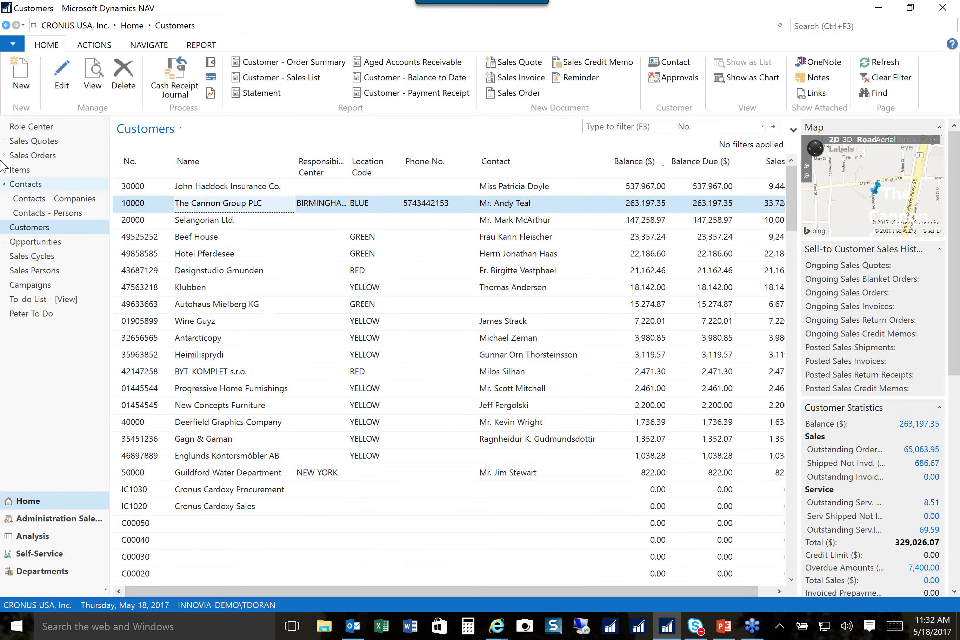
# - Return to the Sales and Relationship Manager role center and search for 'Workfl'
pyautogui.click(30, 130)
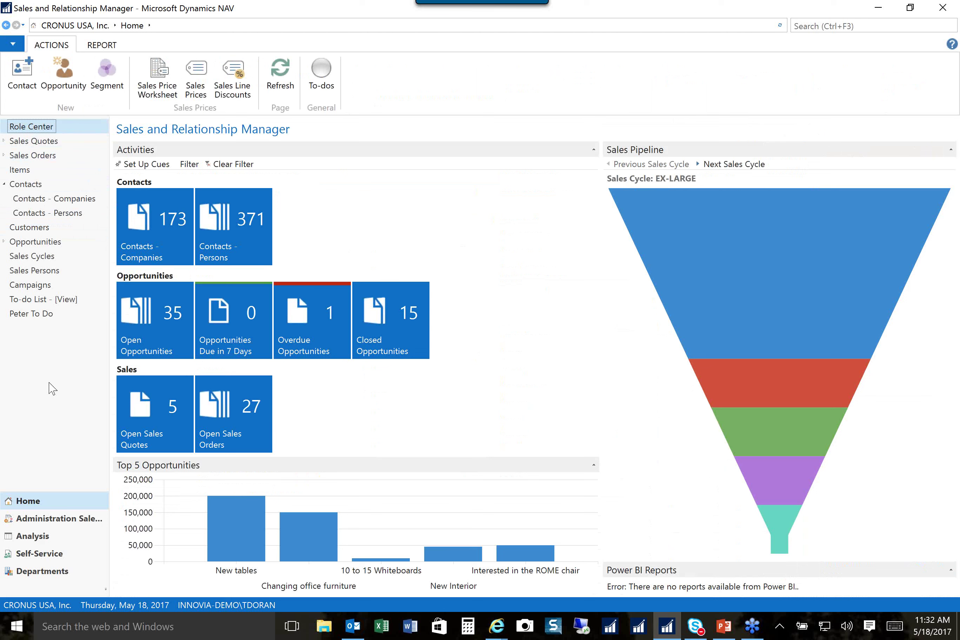
pyautogui.click(809, 24)
pyautogui.write('Workfl')
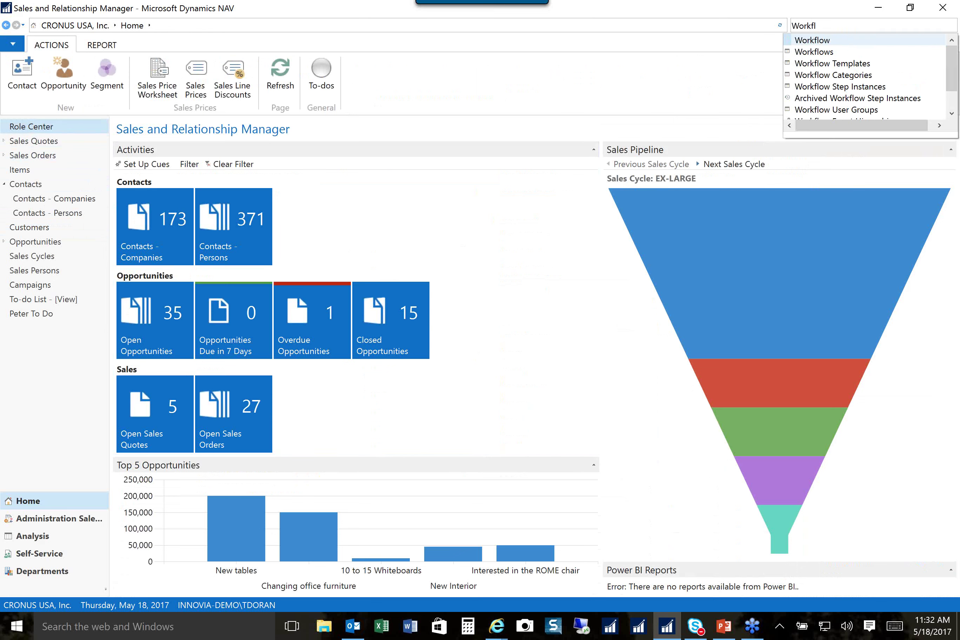
# - Open Workflow Templates and expand the Finance and Sales and Marketing groups, collapsing Administration
pyautogui.click(804, 46)
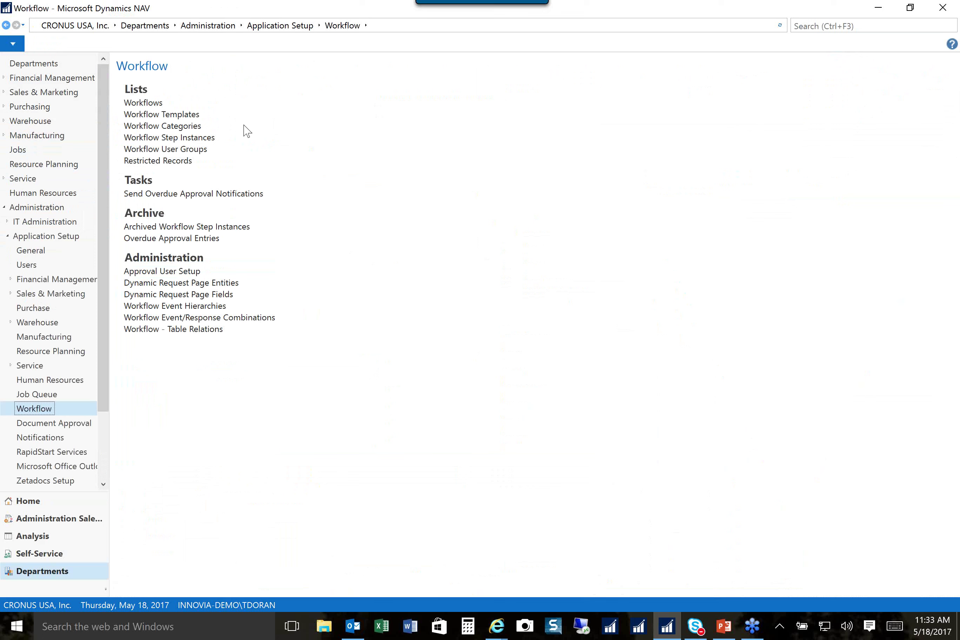
pyautogui.click(178, 114)
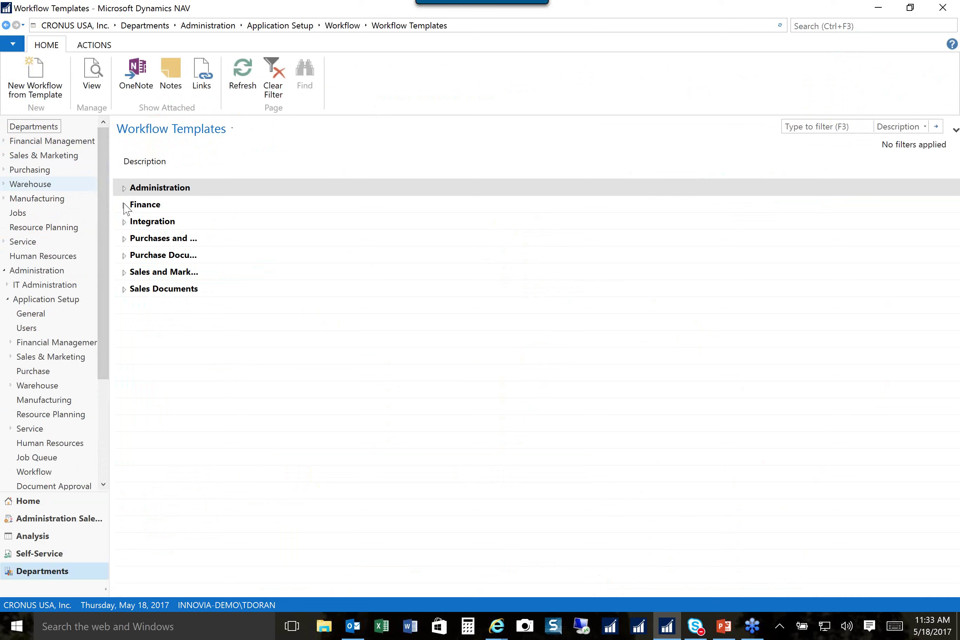
pyautogui.click(124, 205)
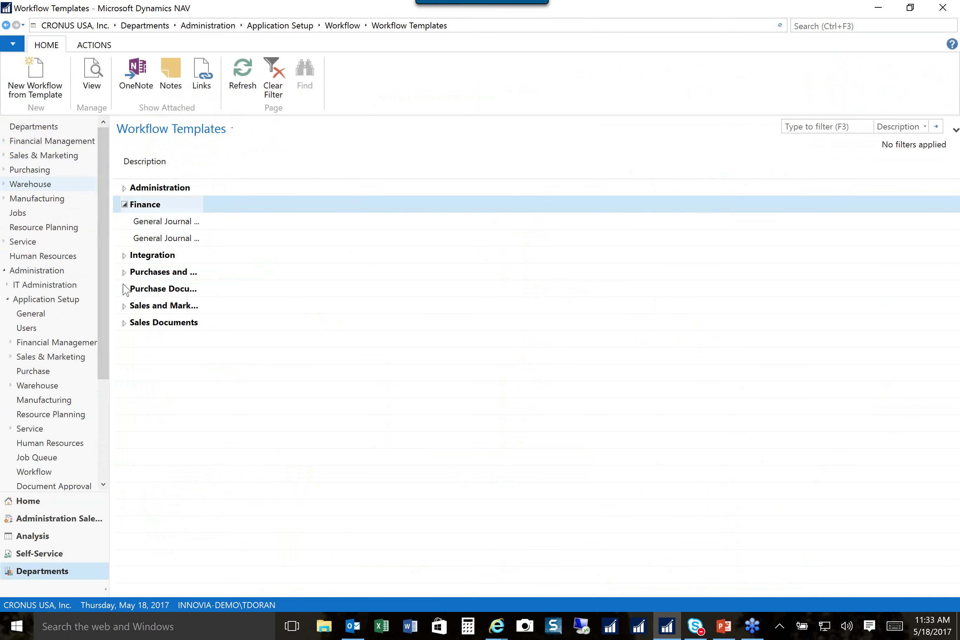
pyautogui.click(123, 306)
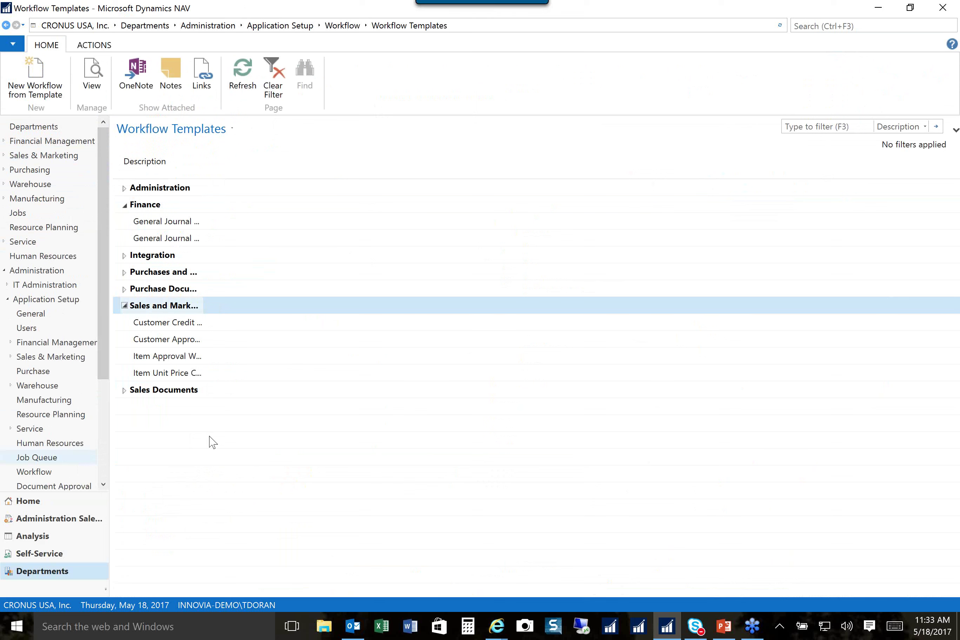
pyautogui.click(3, 271)
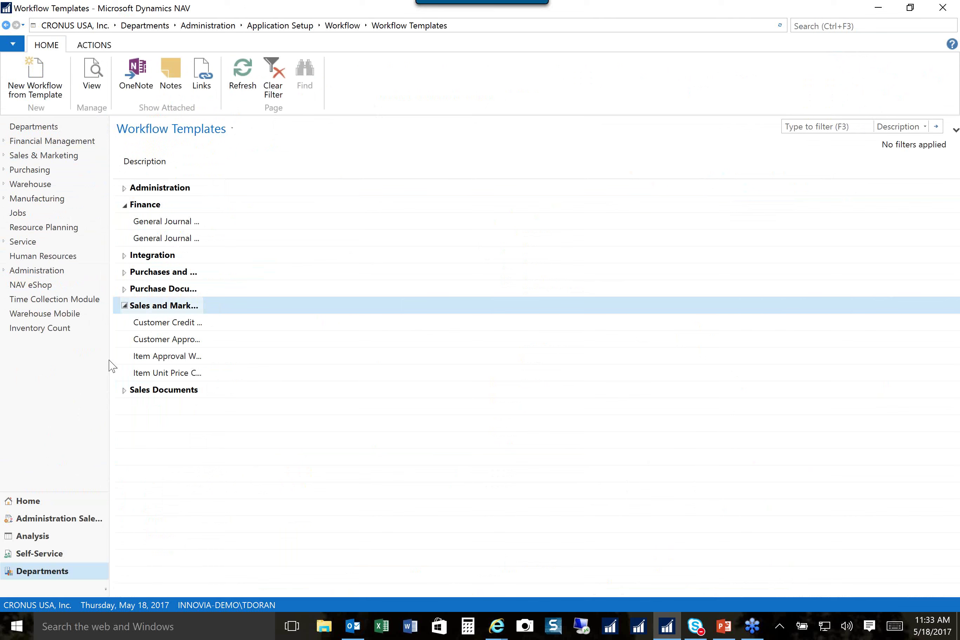
# - Go from the Home role center through the Departments overview to the Service department page
pyautogui.click(35, 502)
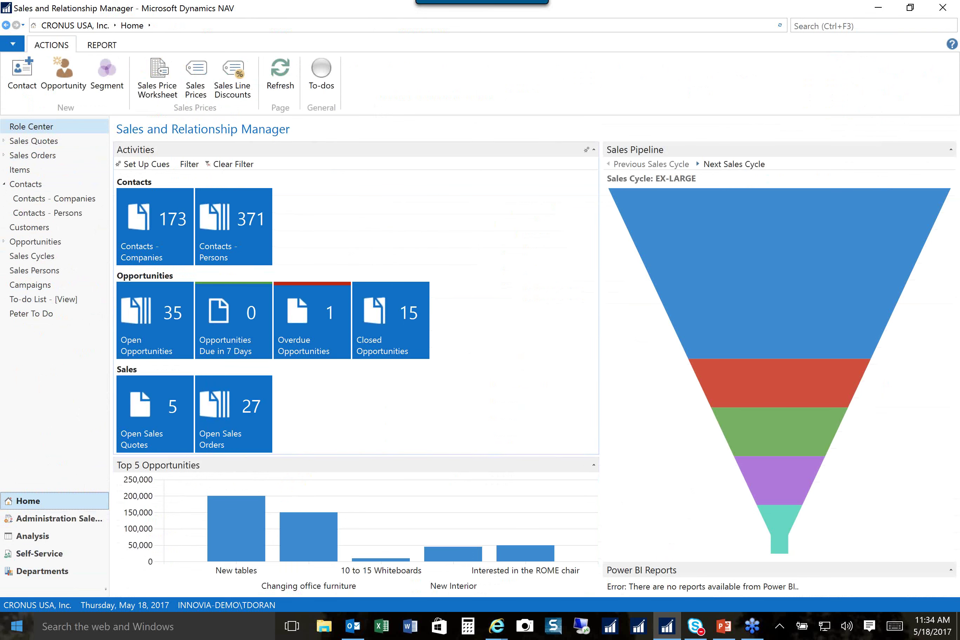
pyautogui.click(34, 573)
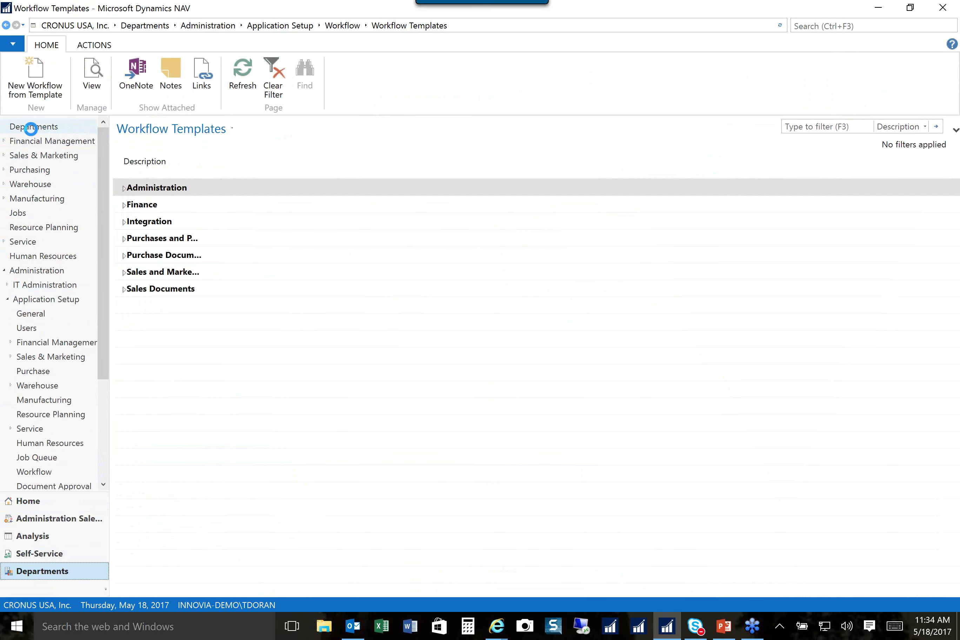
pyautogui.click(32, 131)
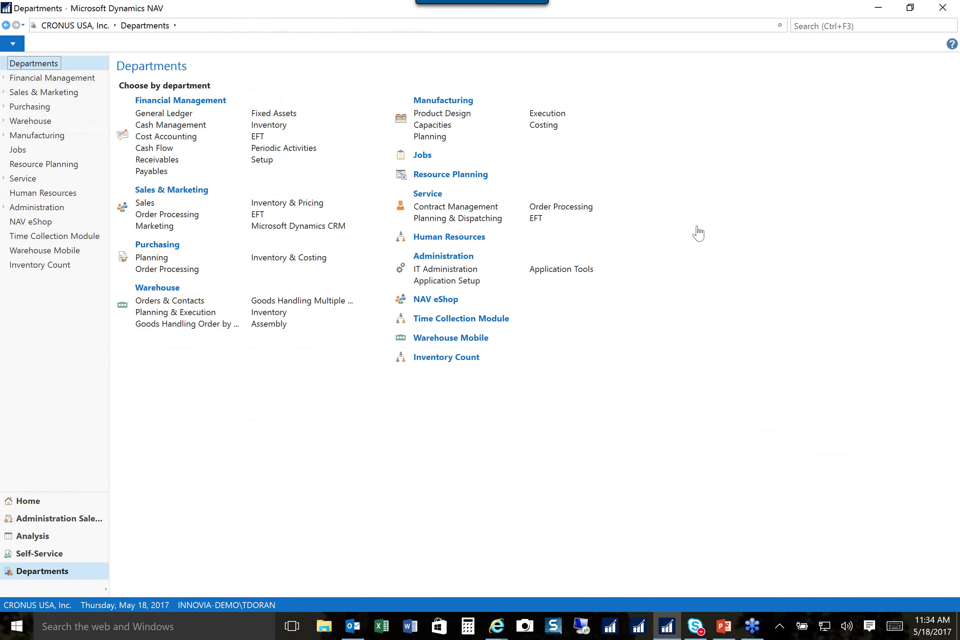
pyautogui.click(427, 193)
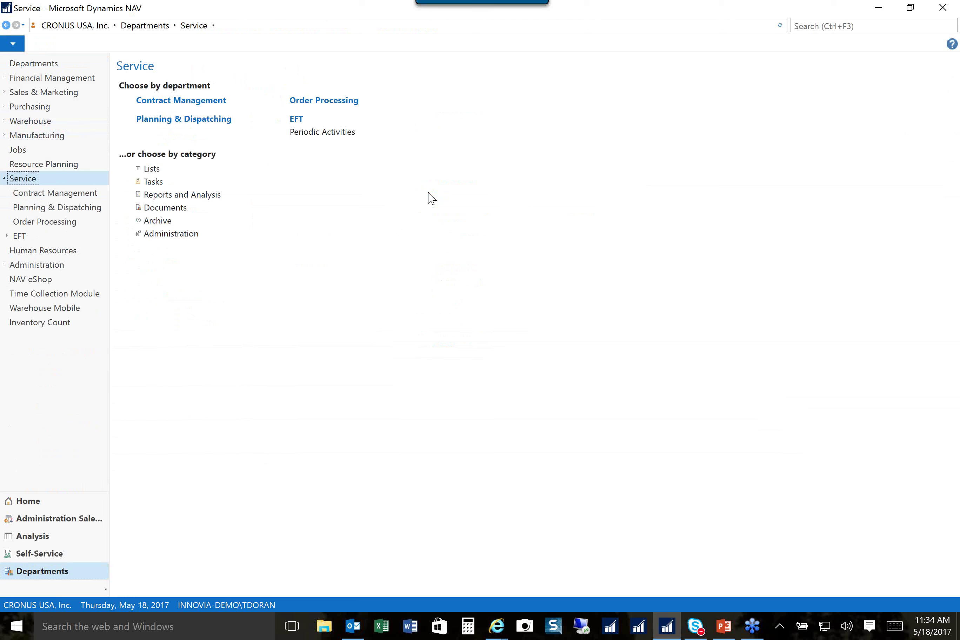
# - Review the Dispatch Board's eight service orders under Planning & Dispatching, then close it
pyautogui.click(187, 121)
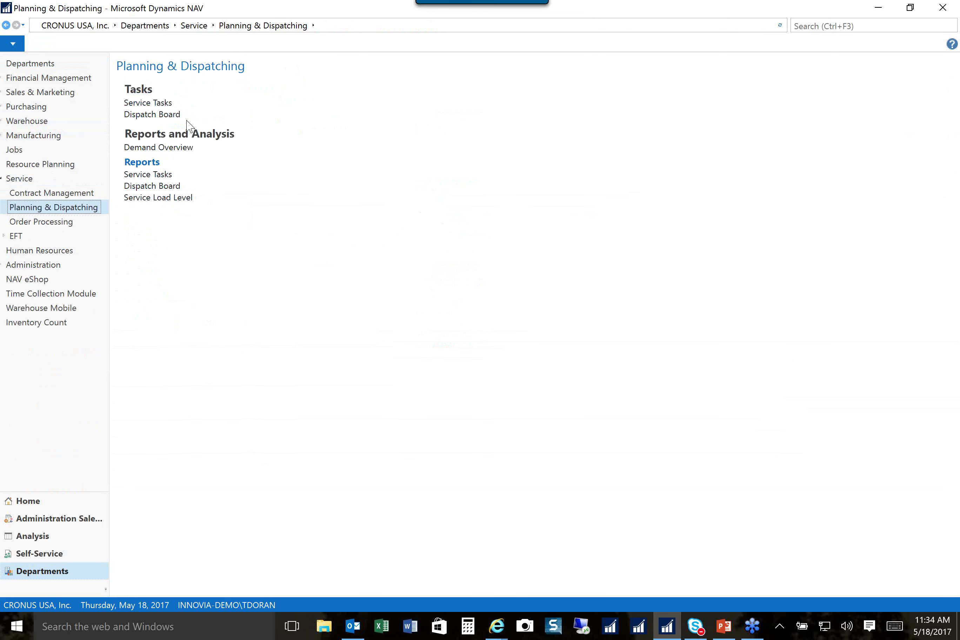
pyautogui.click(165, 115)
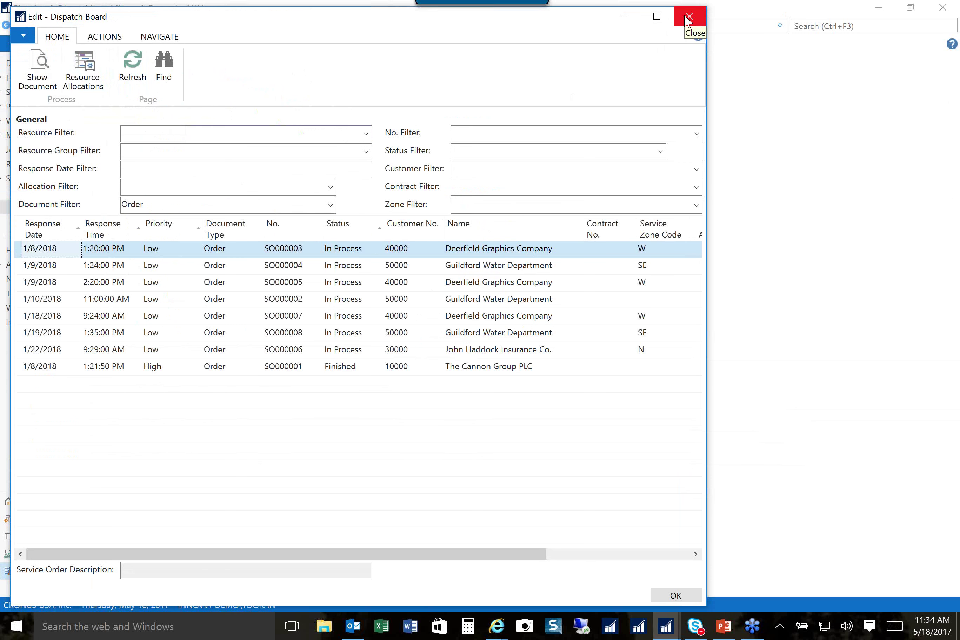
pyautogui.click(688, 17)
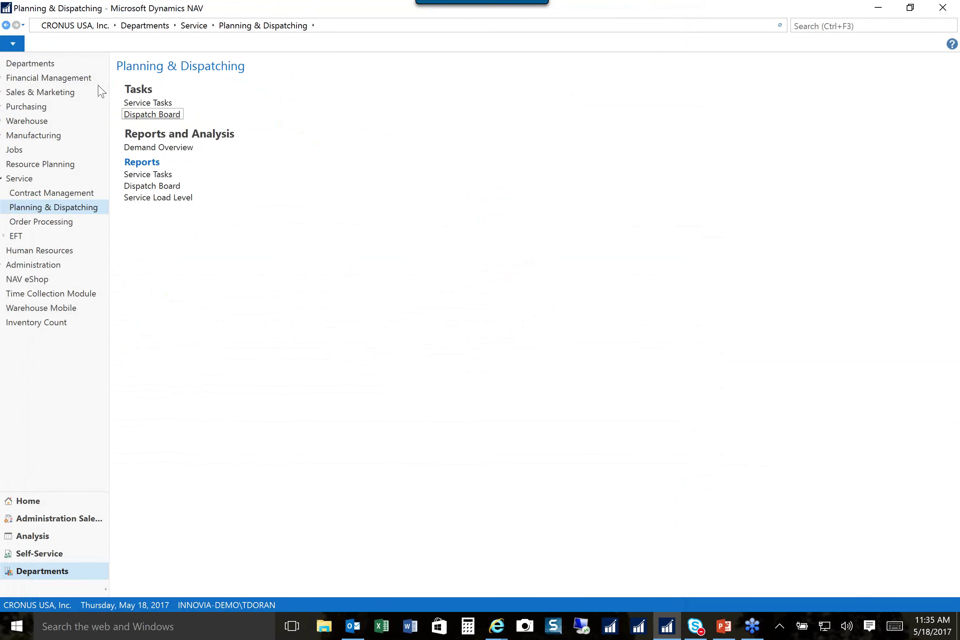
# - View the Service Administration setup page, then return to the Service department overview
pyautogui.click(21, 179)
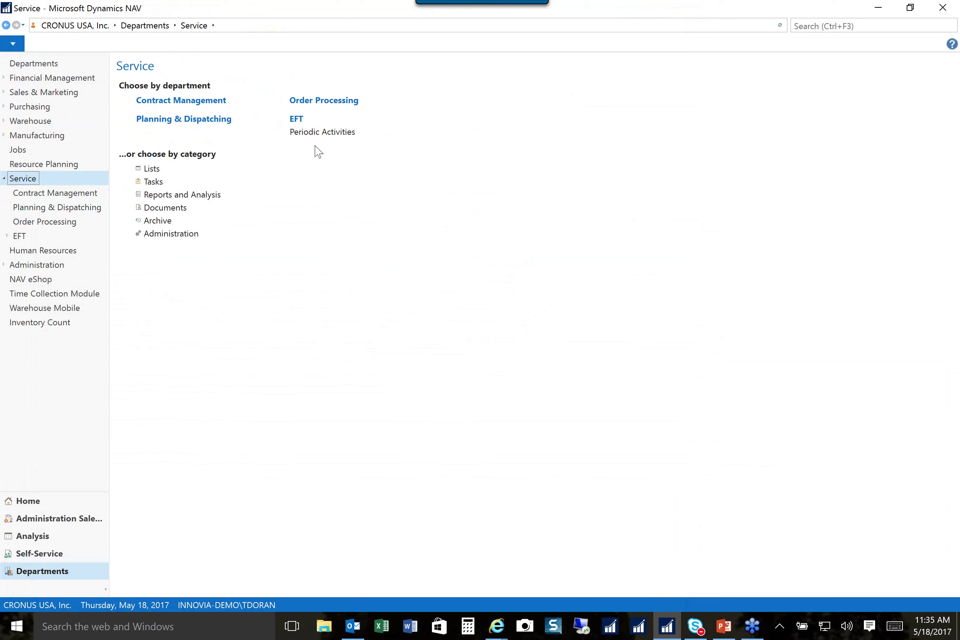
pyautogui.click(183, 234)
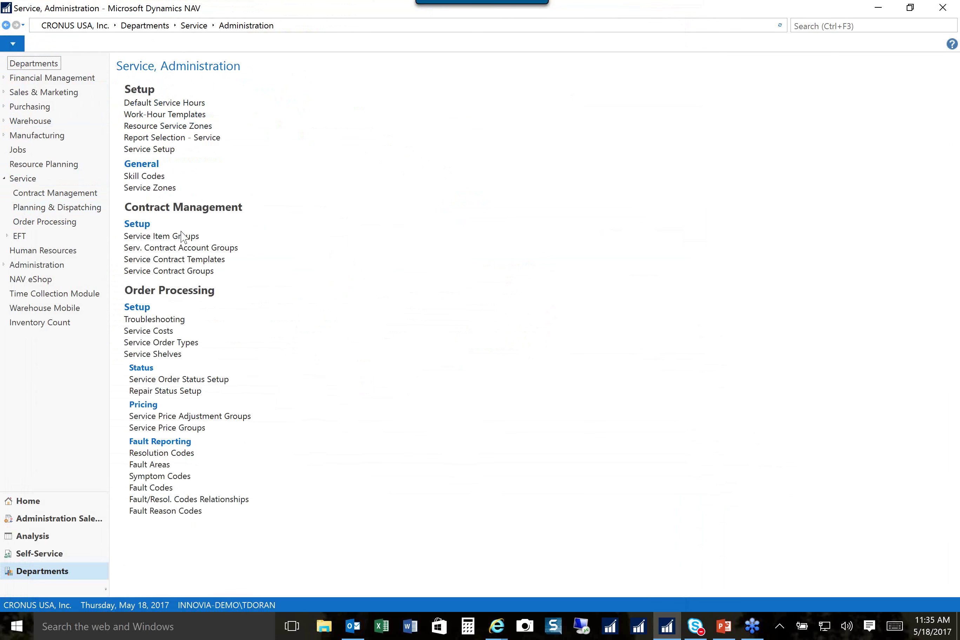
pyautogui.click(19, 182)
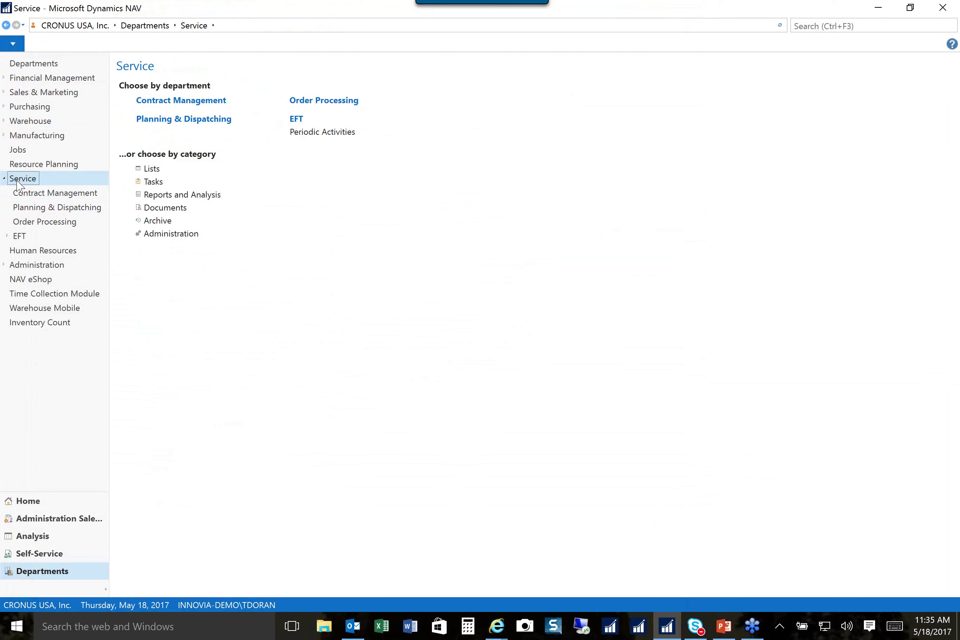
pyautogui.click(20, 153)
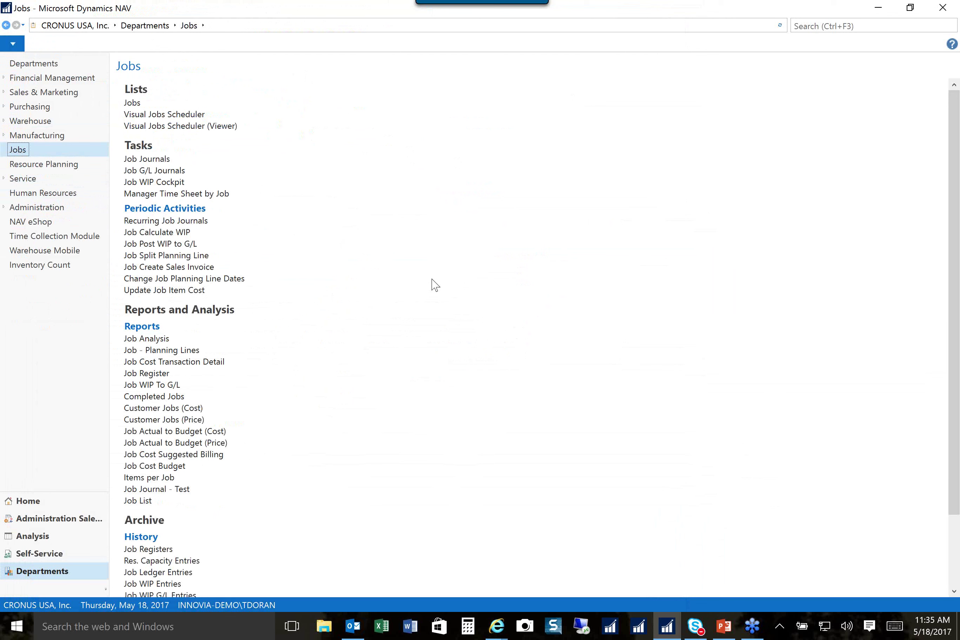
pyautogui.click(137, 106)
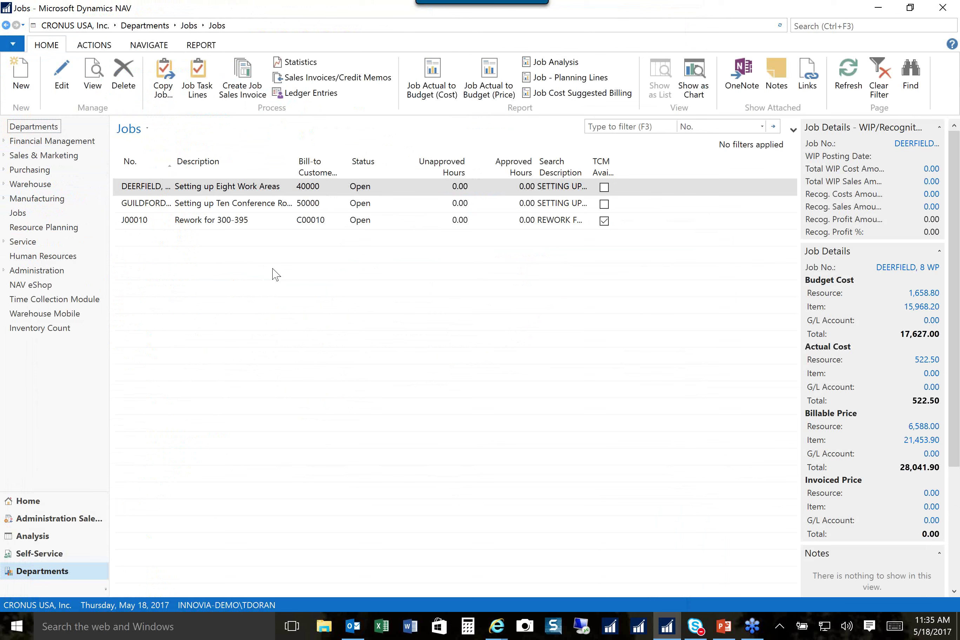
pyautogui.click(296, 63)
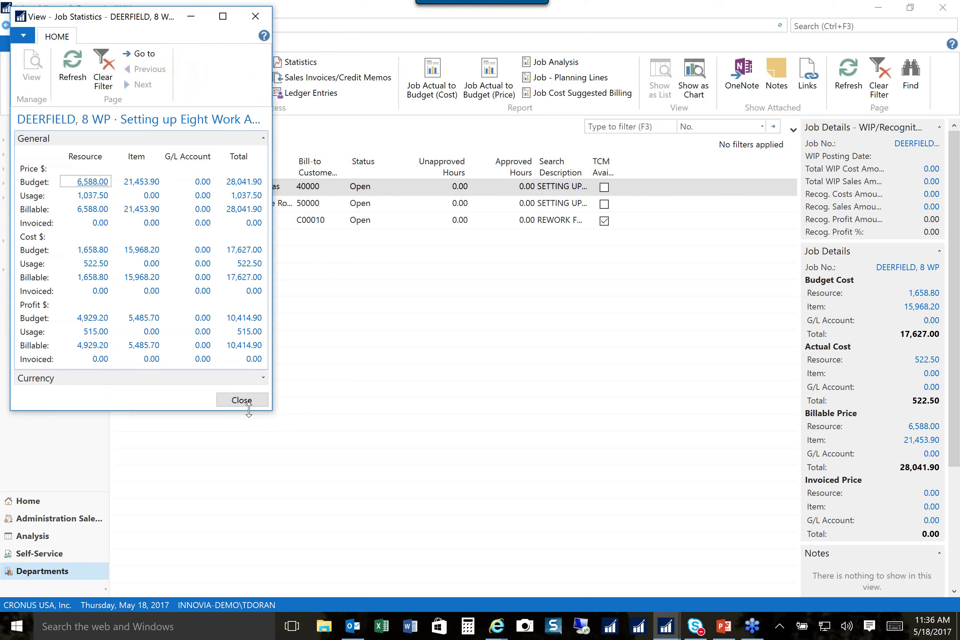
pyautogui.moveTo(271, 410); pyautogui.dragTo(670, 507)
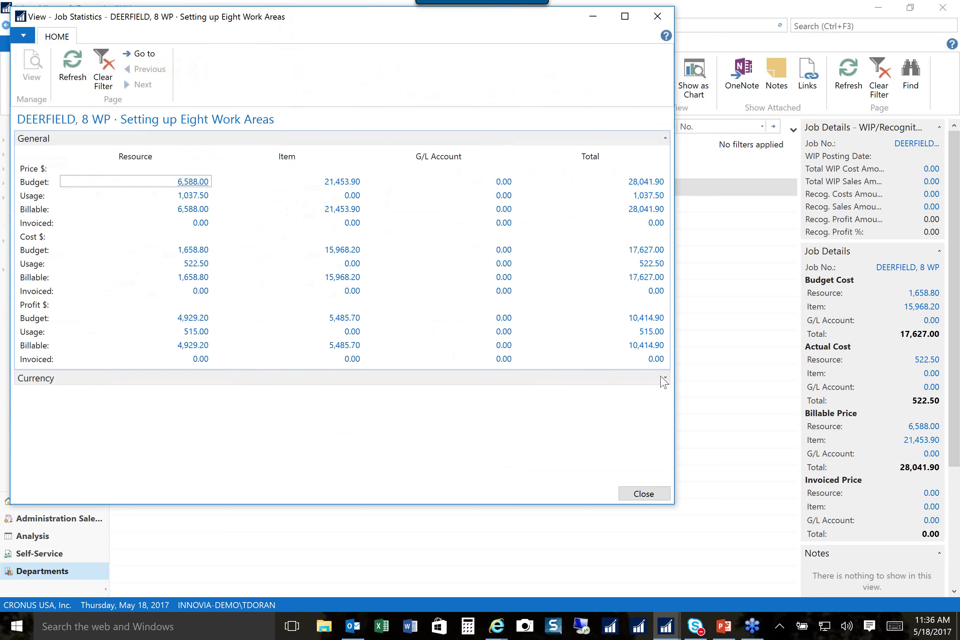
pyautogui.click(663, 378)
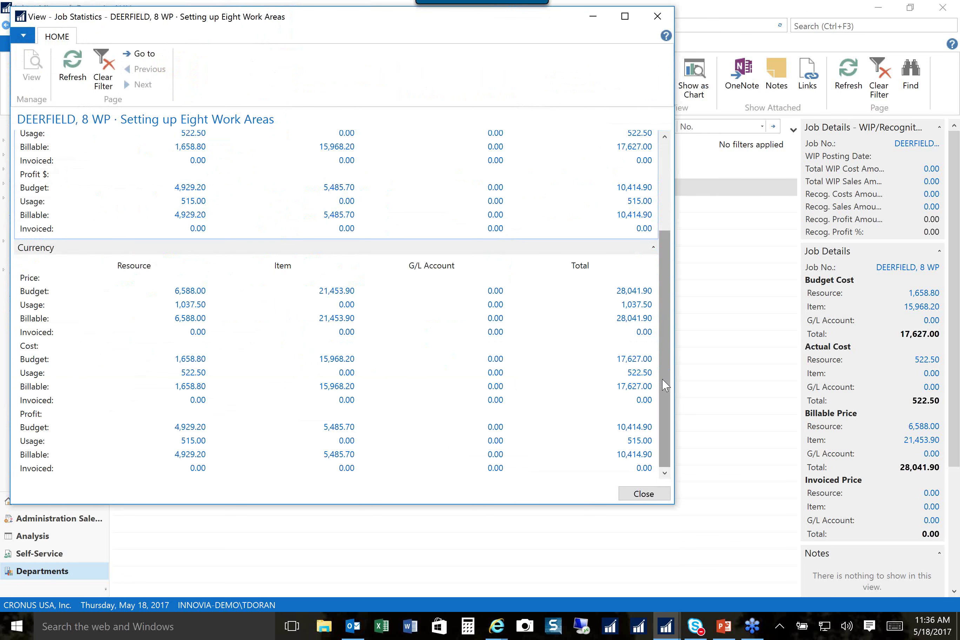
pyautogui.click(659, 16)
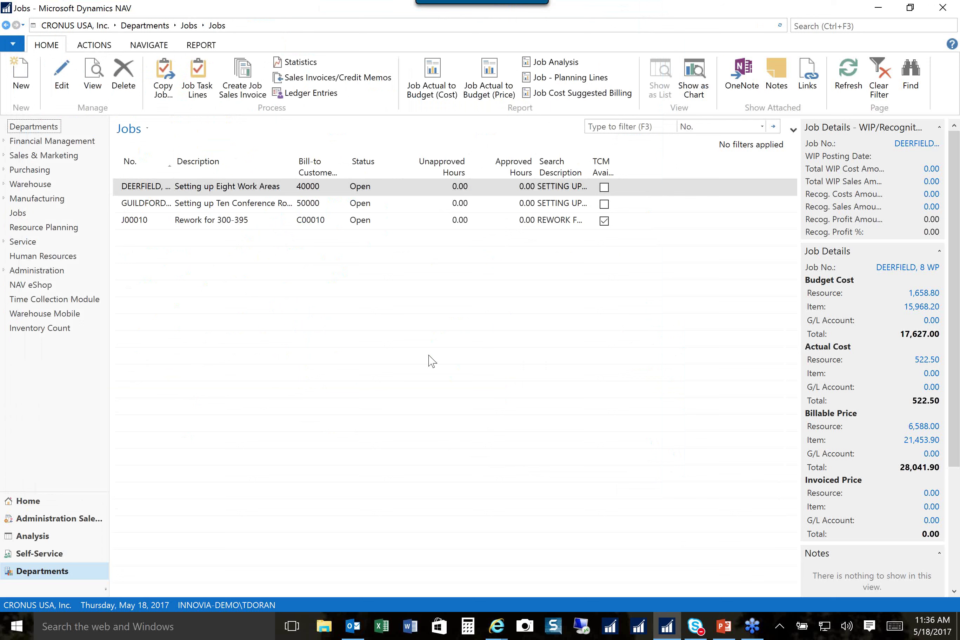
pyautogui.click(826, 26)
pyautogui.write('WI')
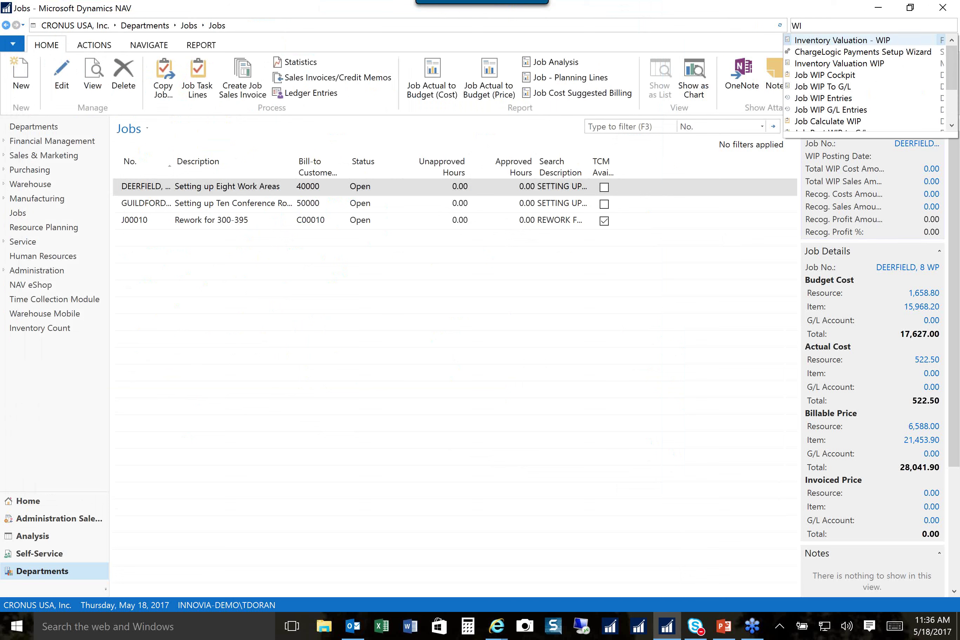
pyautogui.write('lP C')
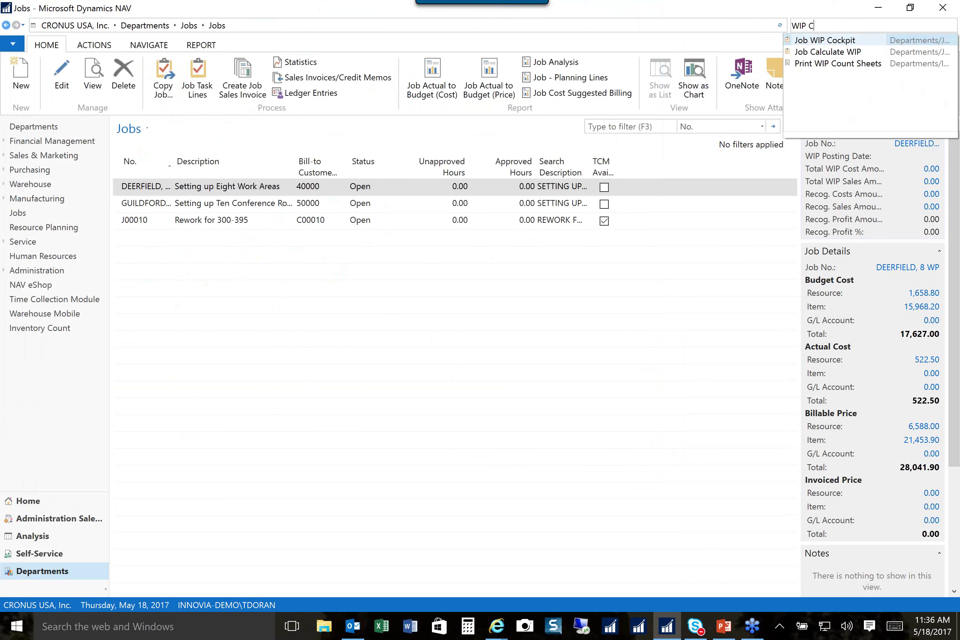
pyautogui.click(817, 40)
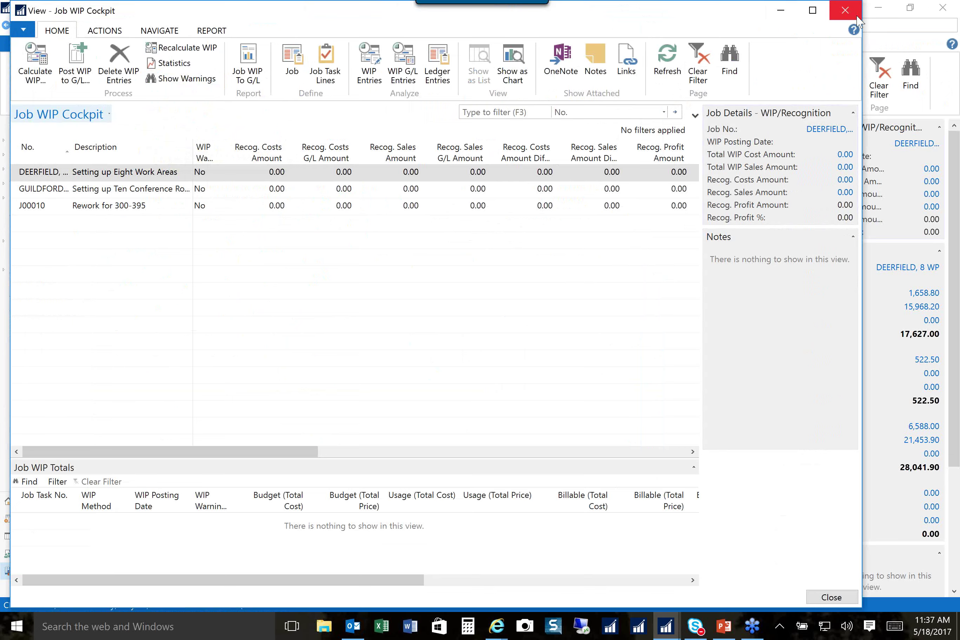
pyautogui.click(845, 11)
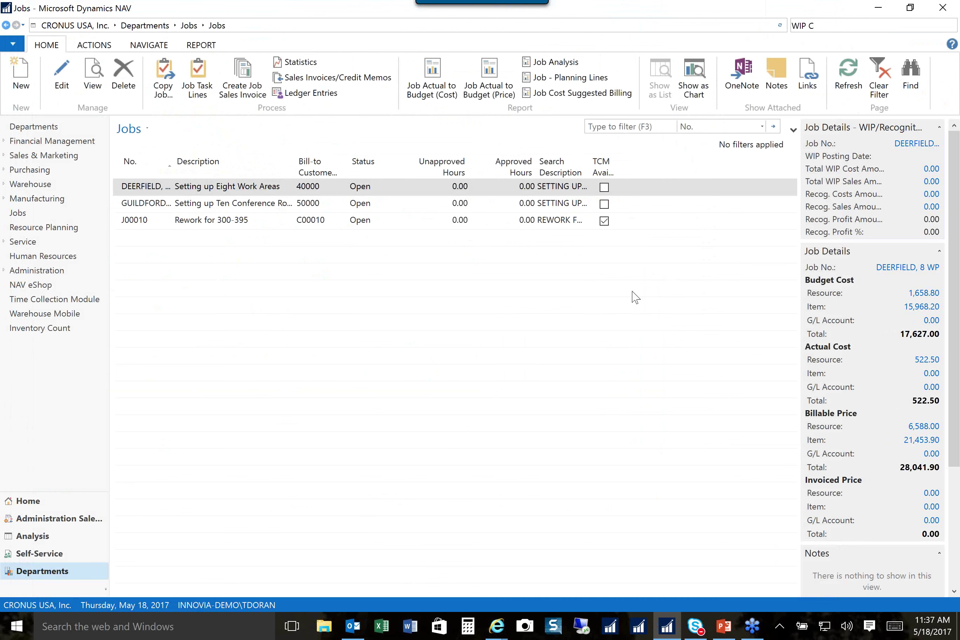
# - Search 'Planning Work' from Departments and open the Planning Worksheets
pyautogui.click(62, 571)
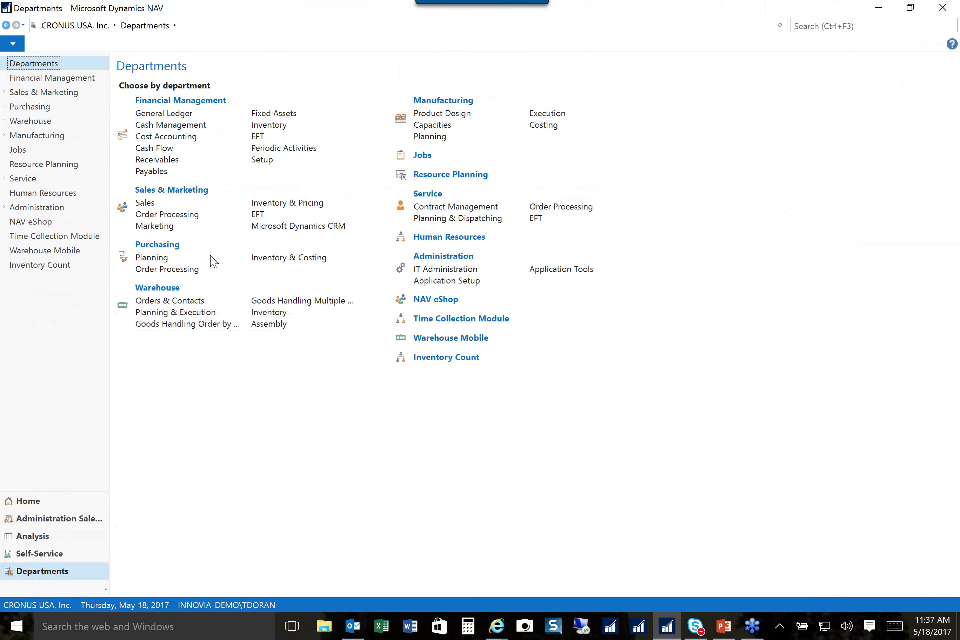
pyautogui.click(841, 27)
pyautogui.write('Planning Work')
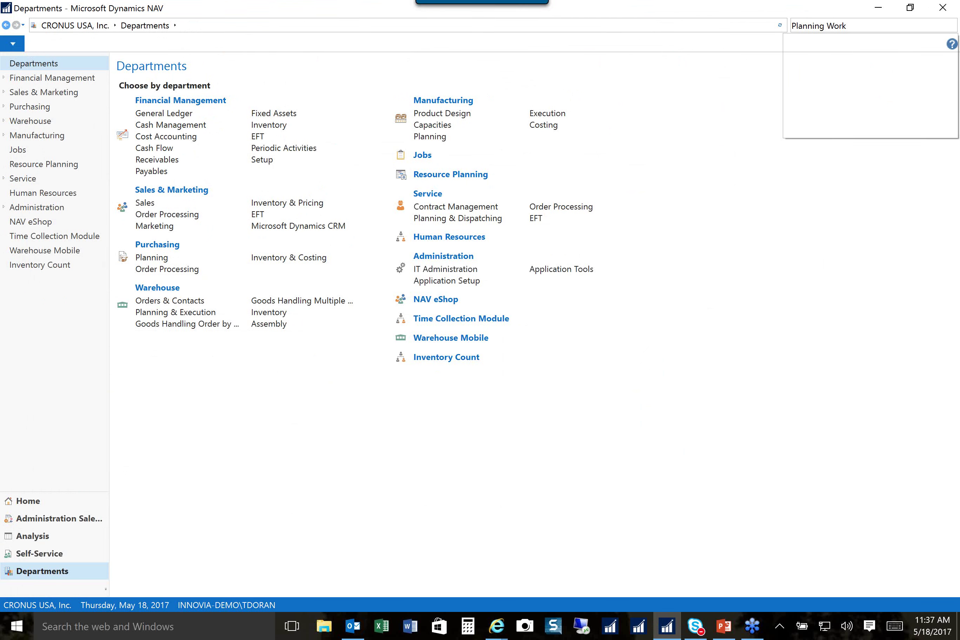
pyautogui.click(841, 41)
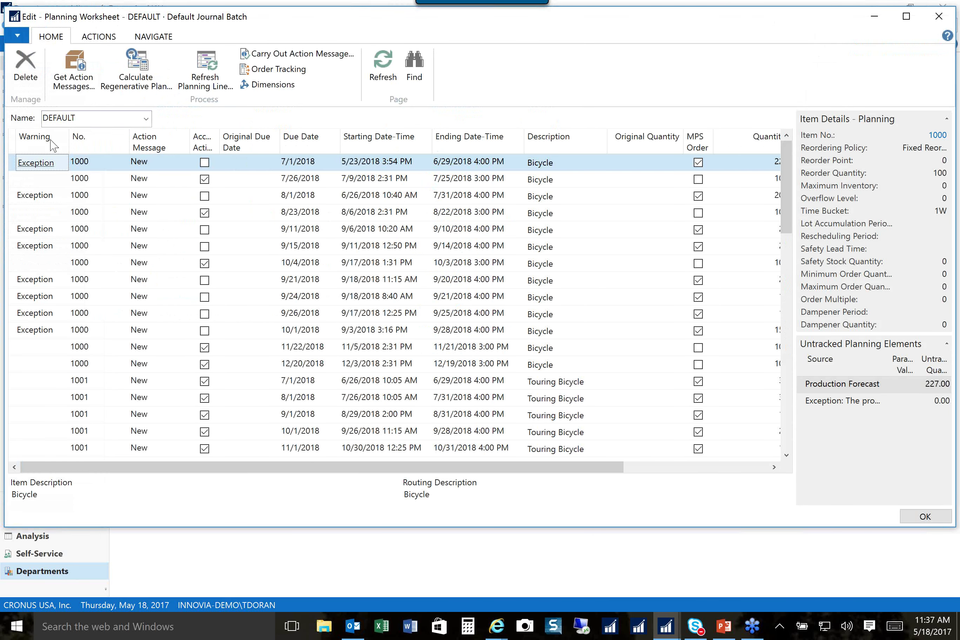
# - Delete all existing planning lines from the DEFAULT worksheet, confirming with Yes
pyautogui.click(11, 147)
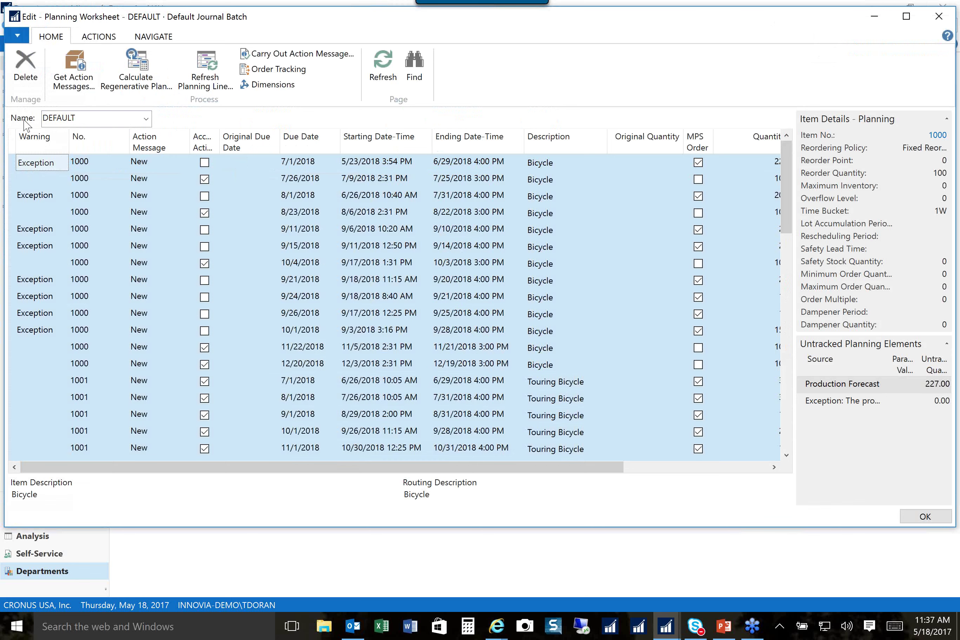
pyautogui.click(26, 77)
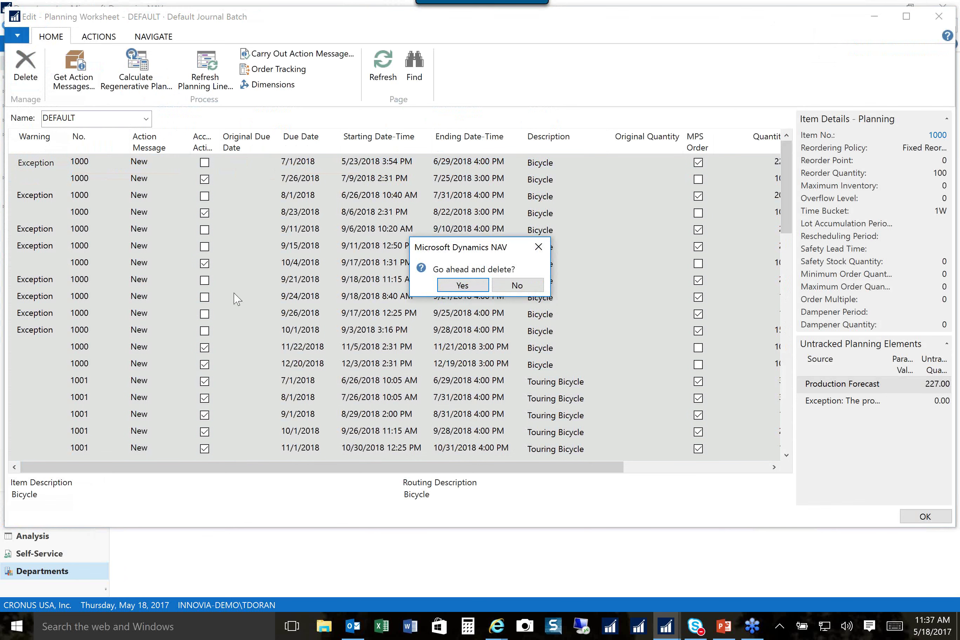
pyautogui.click(460, 285)
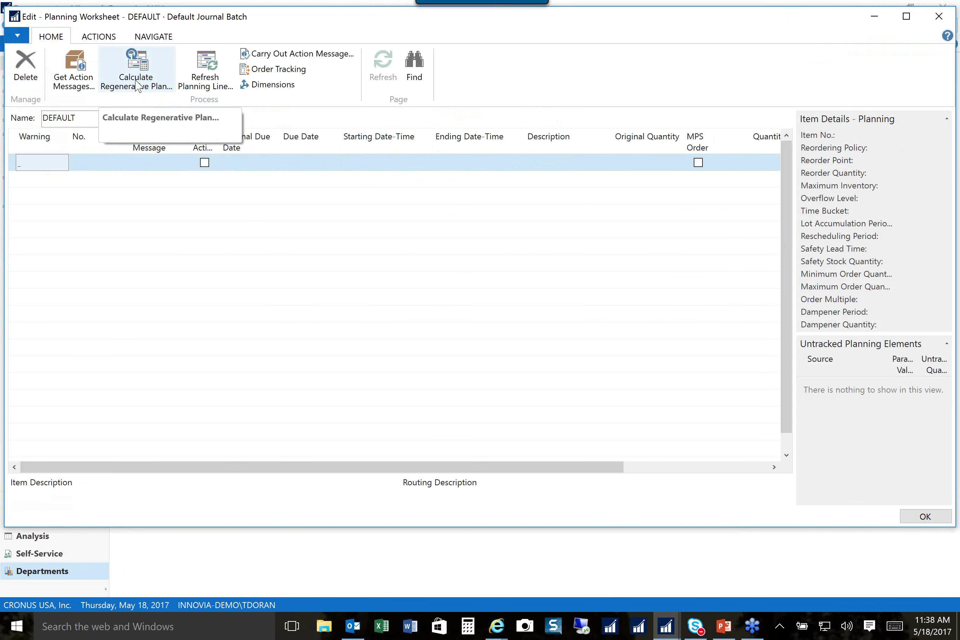
# - Calculate a regenerative plan for 1/1/2017–12/31/2018 after checking the Item and Options settings
pyautogui.click(136, 83)
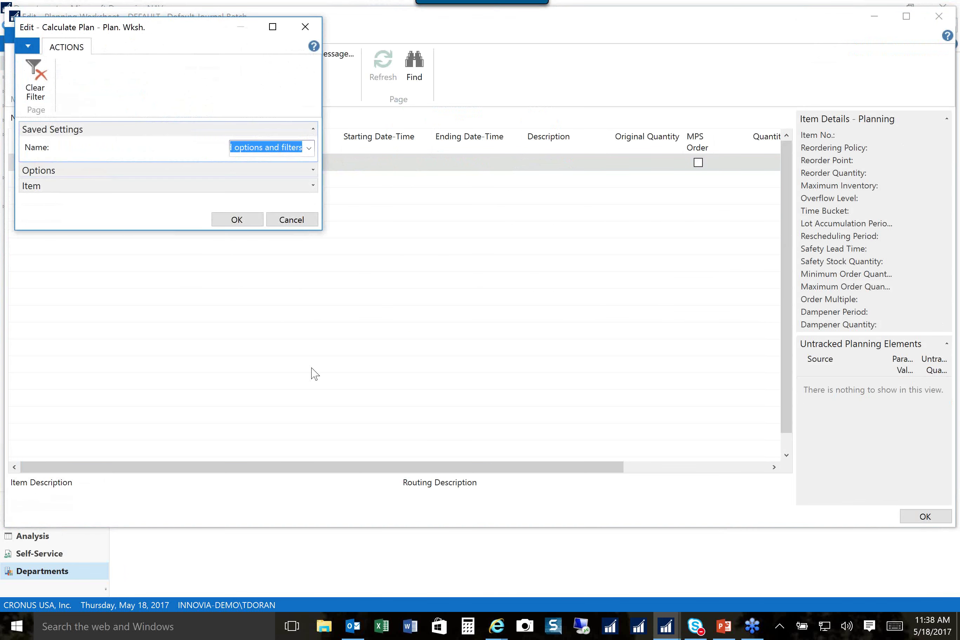
pyautogui.moveTo(321, 229); pyautogui.dragTo(615, 443)
pyautogui.click(606, 186)
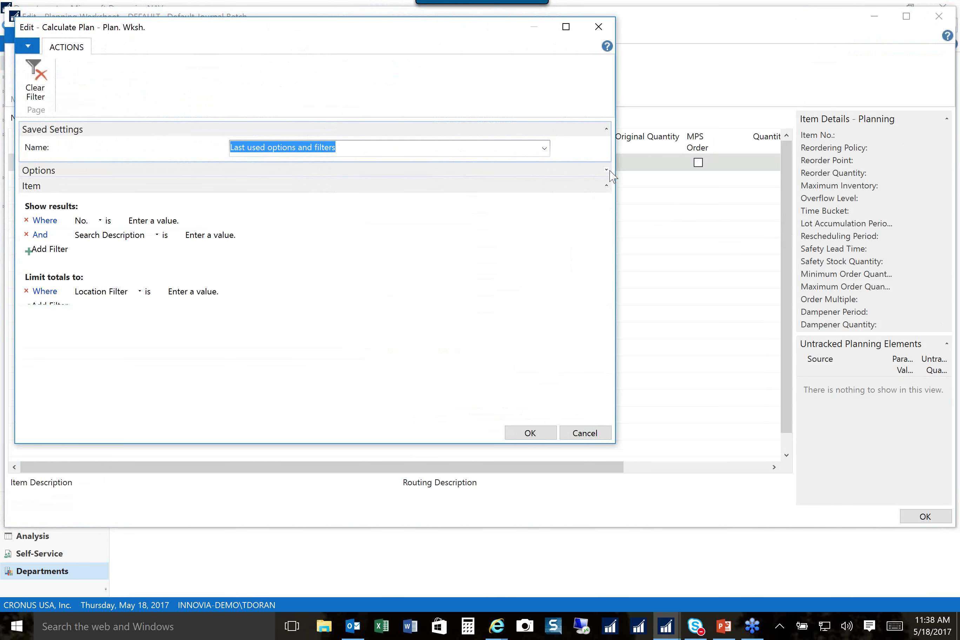
pyautogui.click(606, 170)
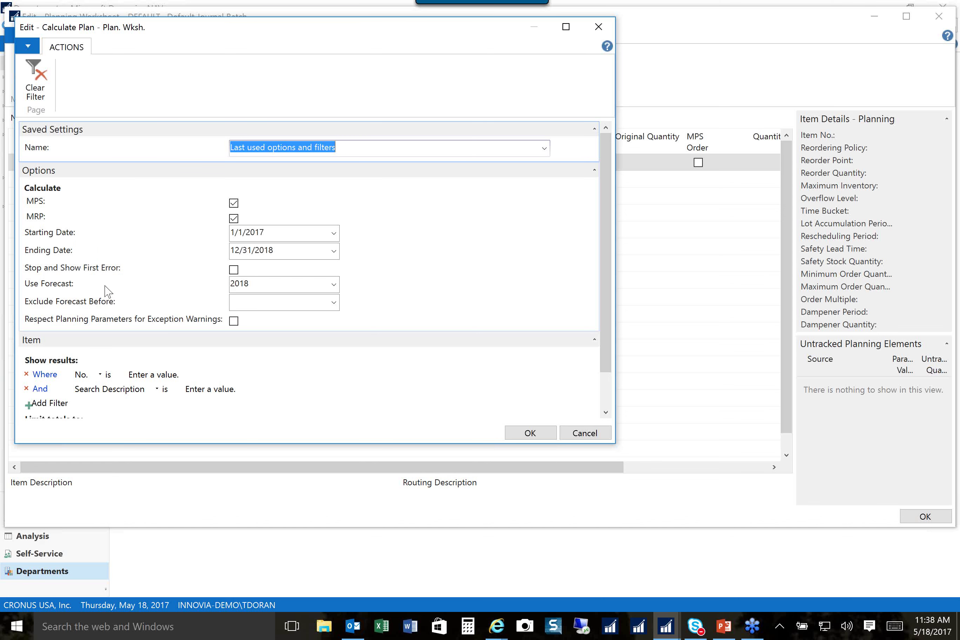
pyautogui.click(528, 434)
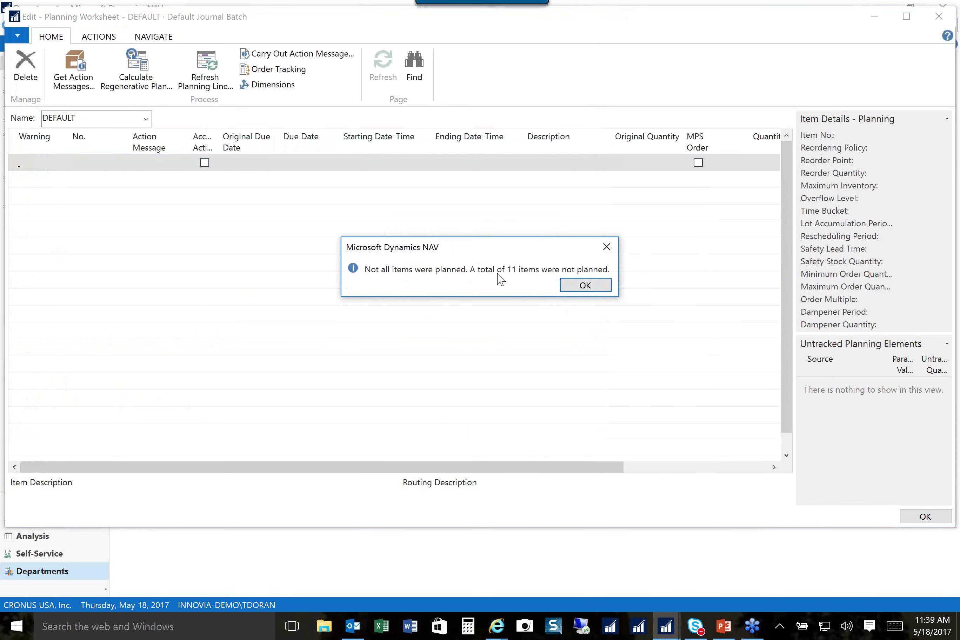
# - Acknowledge the 11 unplanned items message and review, then close, the planning error log
pyautogui.click(584, 288)
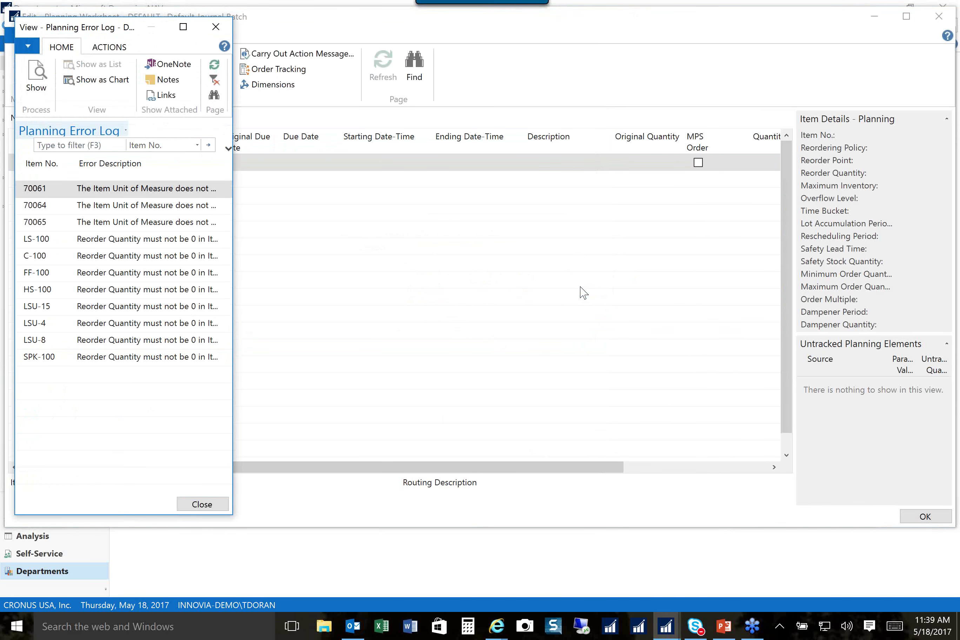
pyautogui.moveTo(235, 406); pyautogui.dragTo(454, 407)
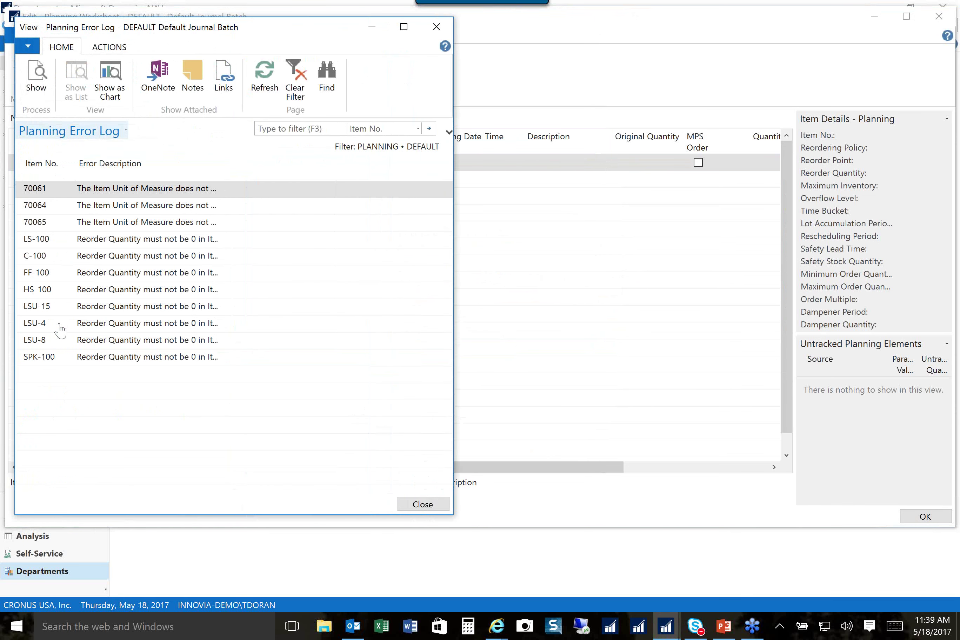
pyautogui.click(436, 28)
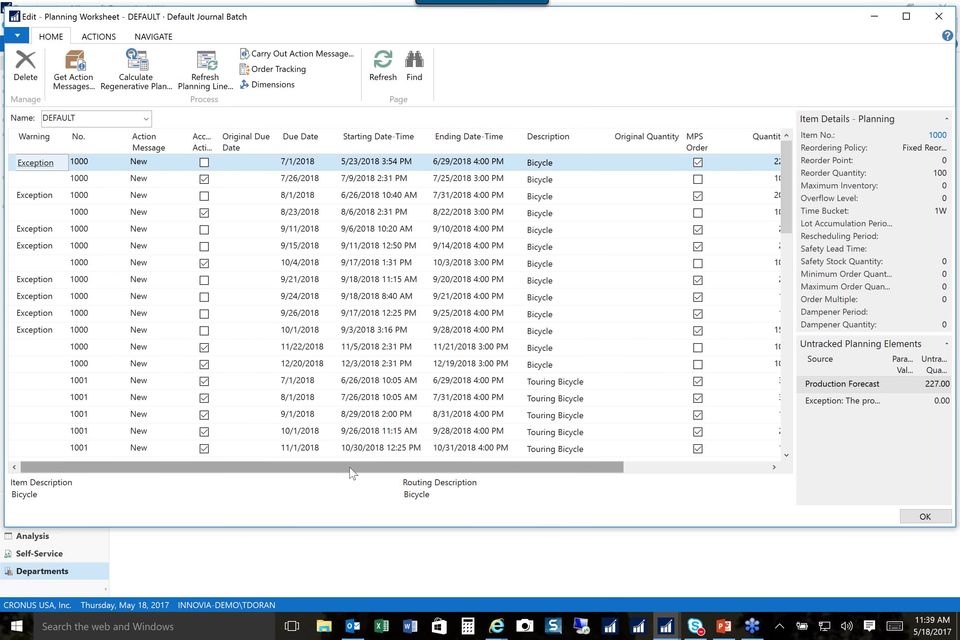
# - Change the first planning line's quantity from 227 to 300
pyautogui.moveTo(352, 474); pyautogui.dragTo(467, 483)
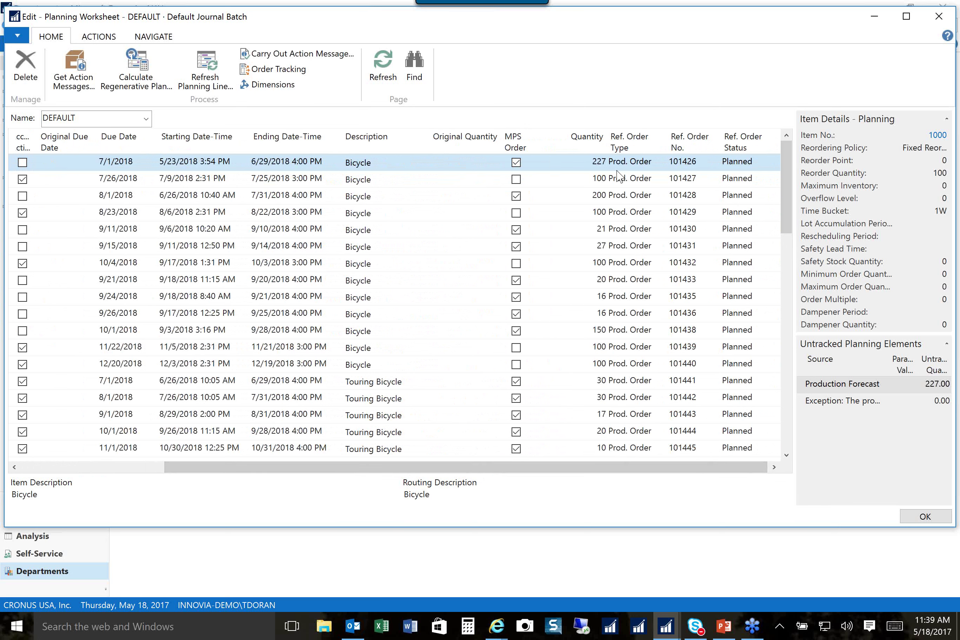
pyautogui.click(598, 168)
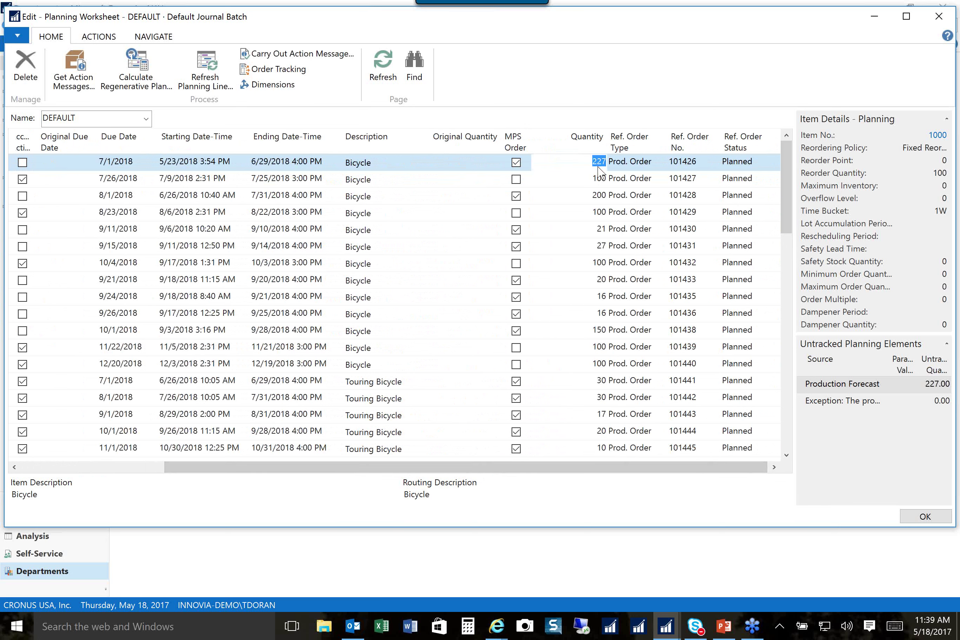
pyautogui.write('300')
pyautogui.press('BackSpace')
pyautogui.press('BackSpace')
pyautogui.press('BackSpace')
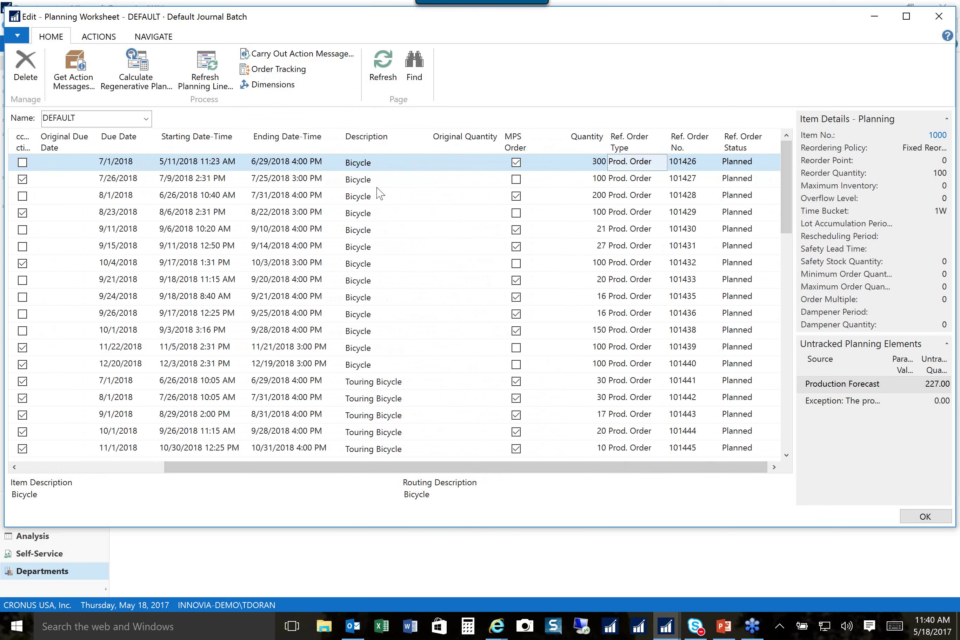
# - Filter the worksheet to Bicycle lines, then clear the Bicycle filter
pyautogui.rightClick(364, 200)
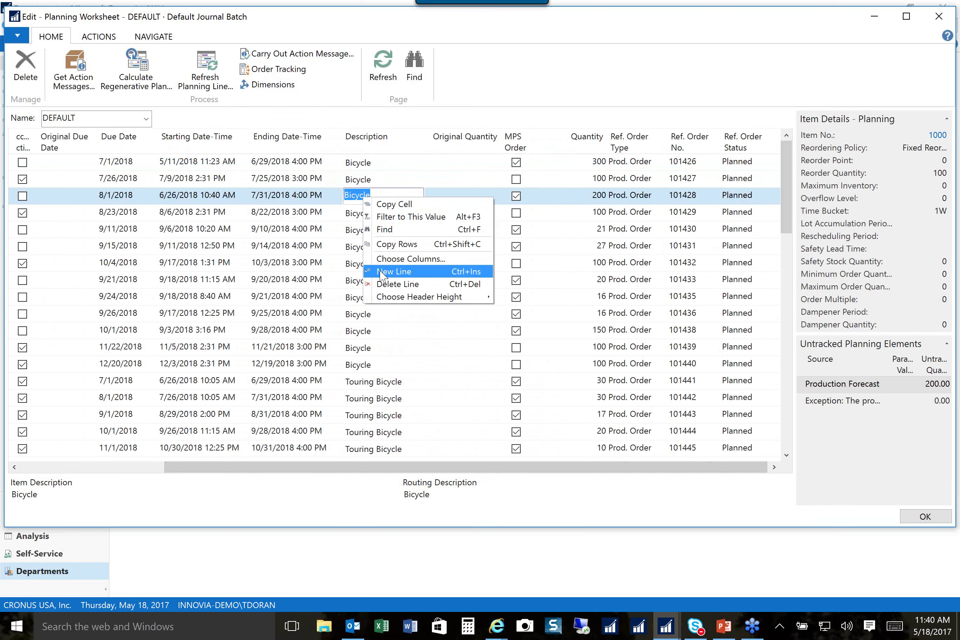
pyautogui.click(408, 217)
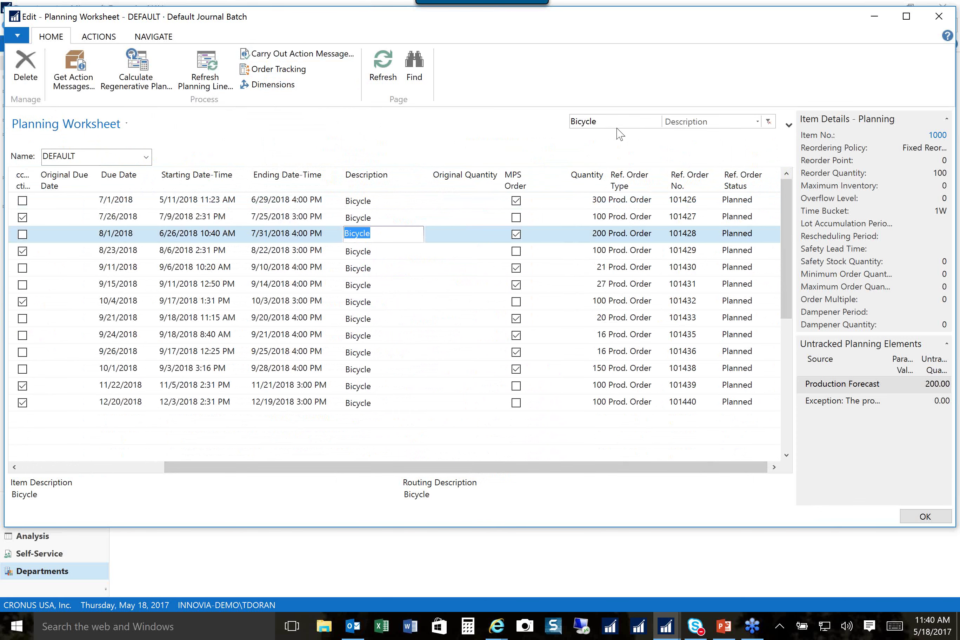
pyautogui.click(609, 121)
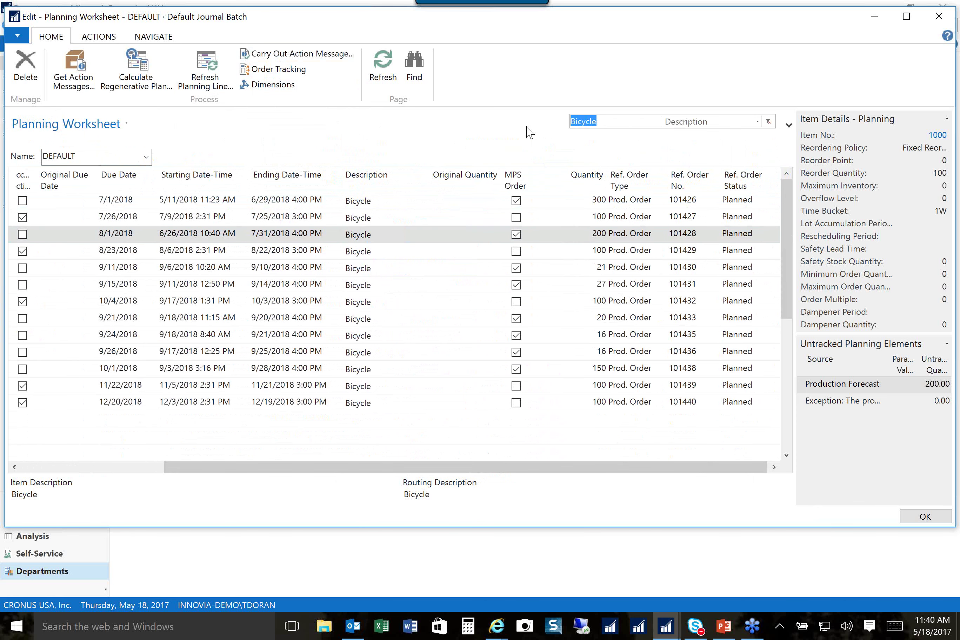
pyautogui.press('BackSpace')
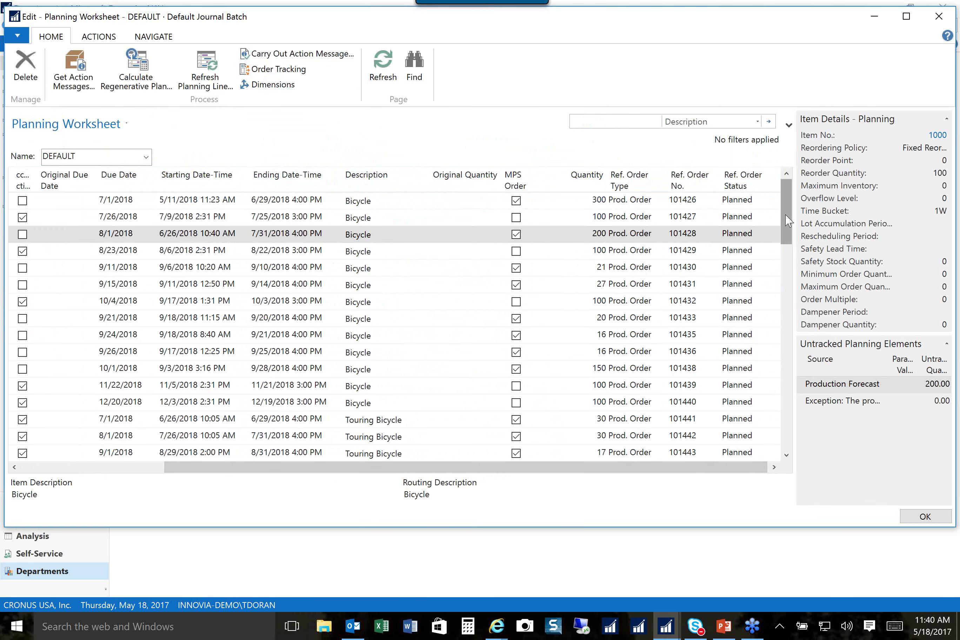
pyautogui.moveTo(787, 221); pyautogui.dragTo(786, 336)
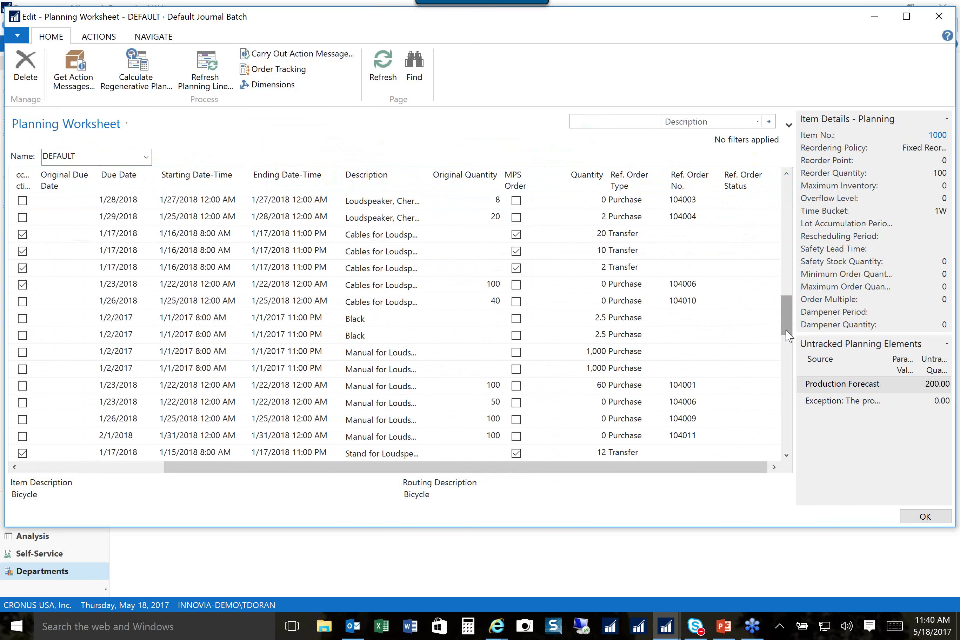
# - Filter the worksheet to lines with Ref. Order Type Purchase
pyautogui.rightClick(634, 291)
pyautogui.click(660, 317)
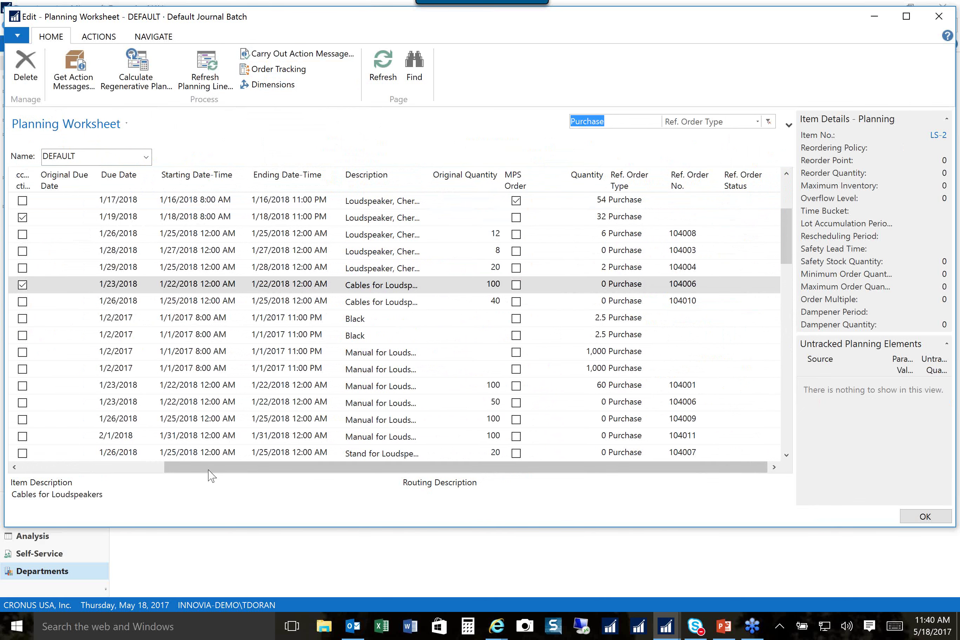
pyautogui.moveTo(207, 471); pyautogui.dragTo(63, 472)
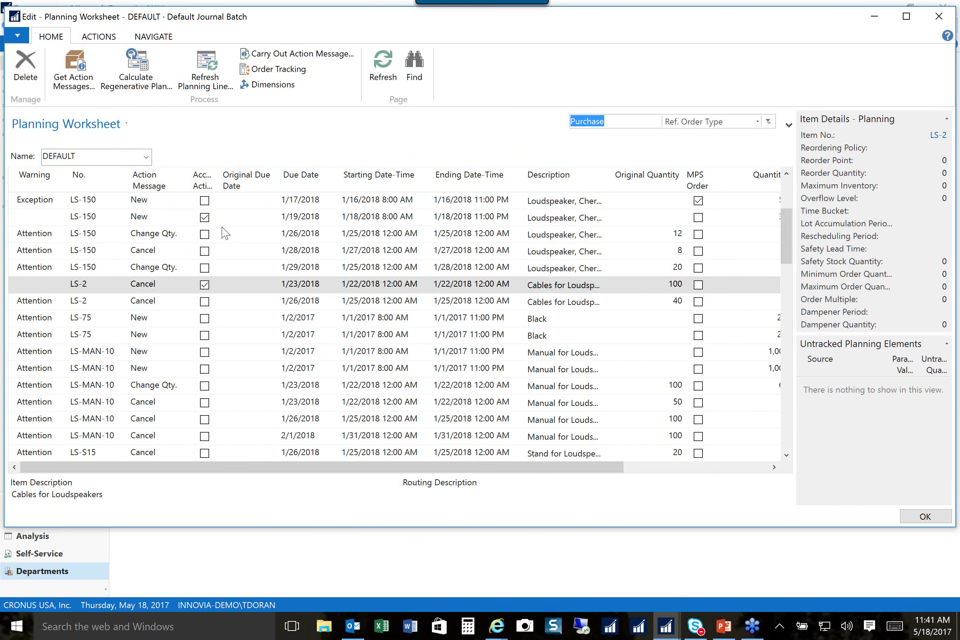
# - Accept the LS-150, LS-2 and LS-75 suggestions and start Carry Out Action Message
pyautogui.click(205, 250)
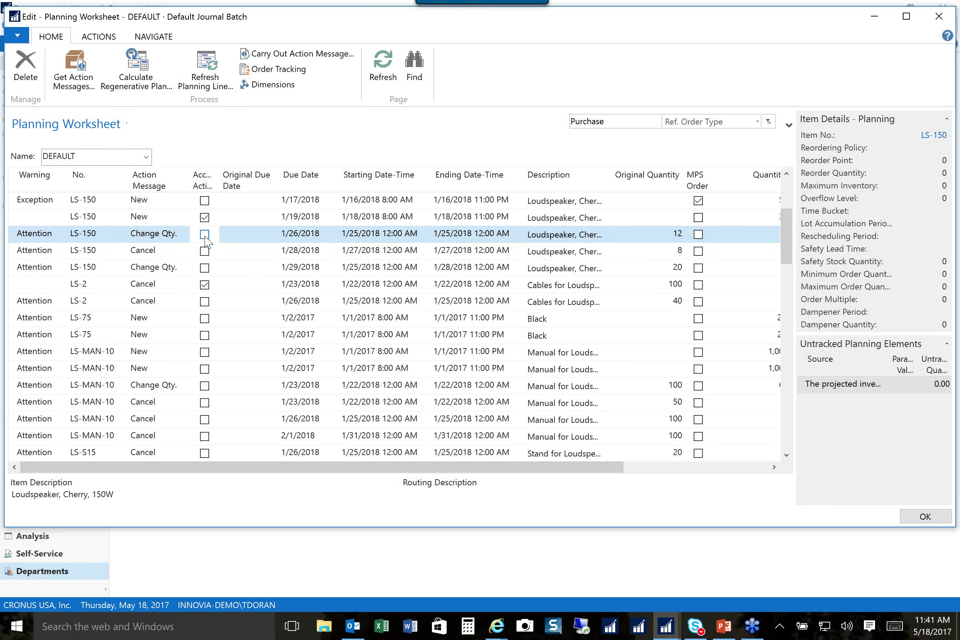
pyautogui.click(205, 301)
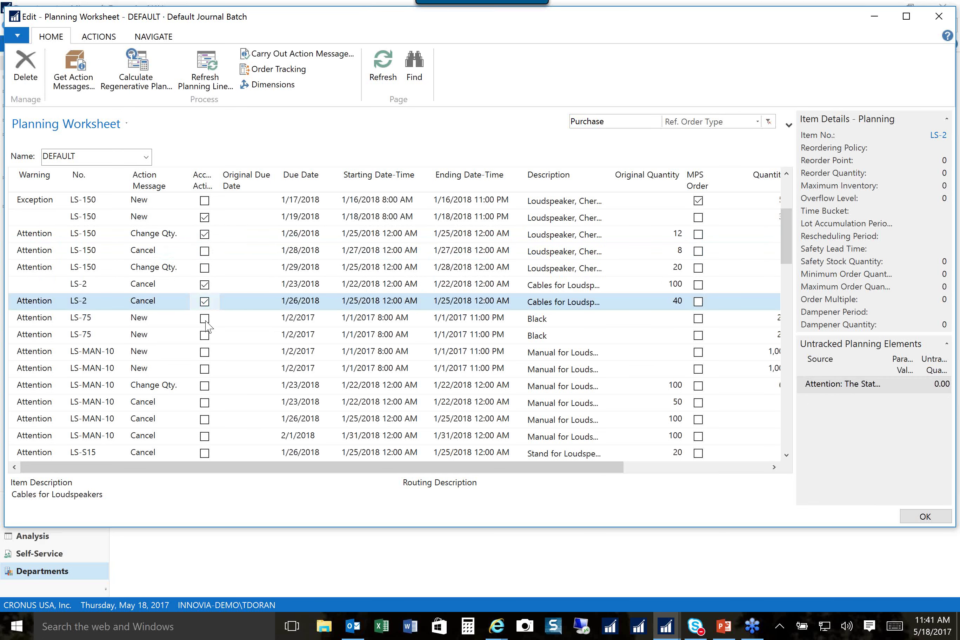
pyautogui.click(205, 318)
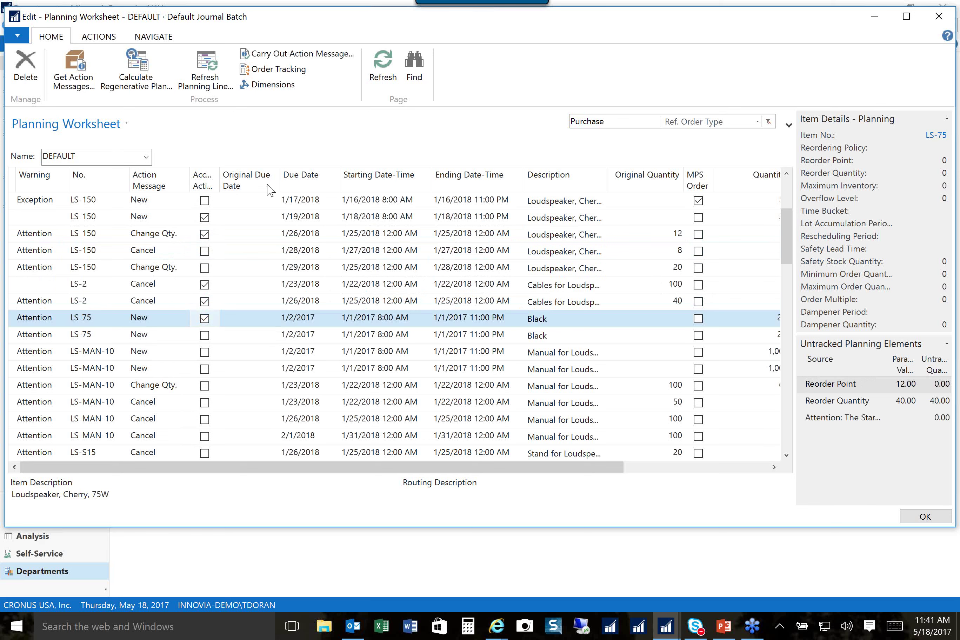
pyautogui.click(309, 60)
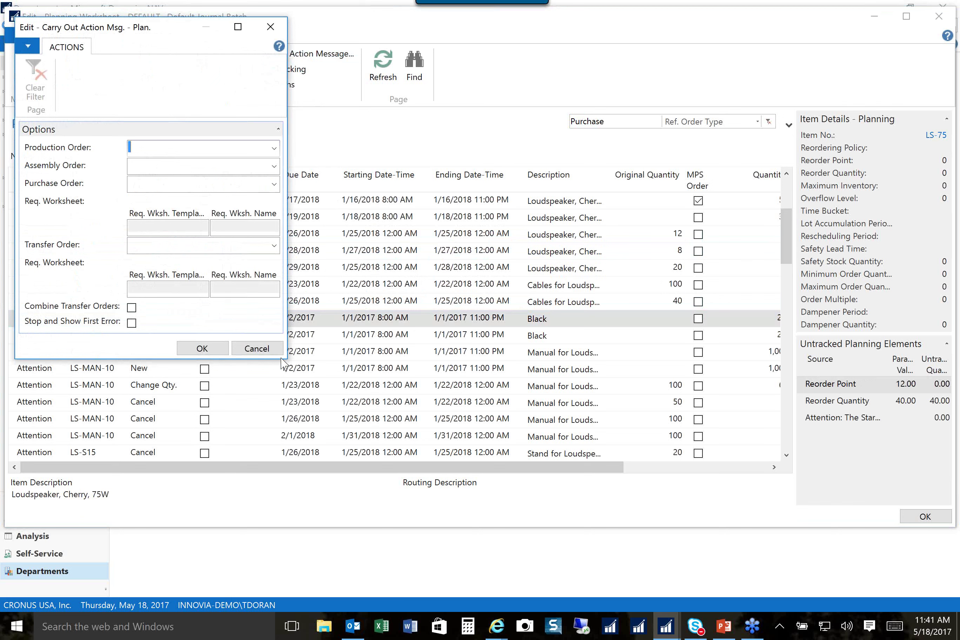
# - Enlarge the Carry Out Action Msg. dialog to review its options, then cancel it
pyautogui.moveTo(281, 356); pyautogui.dragTo(618, 481)
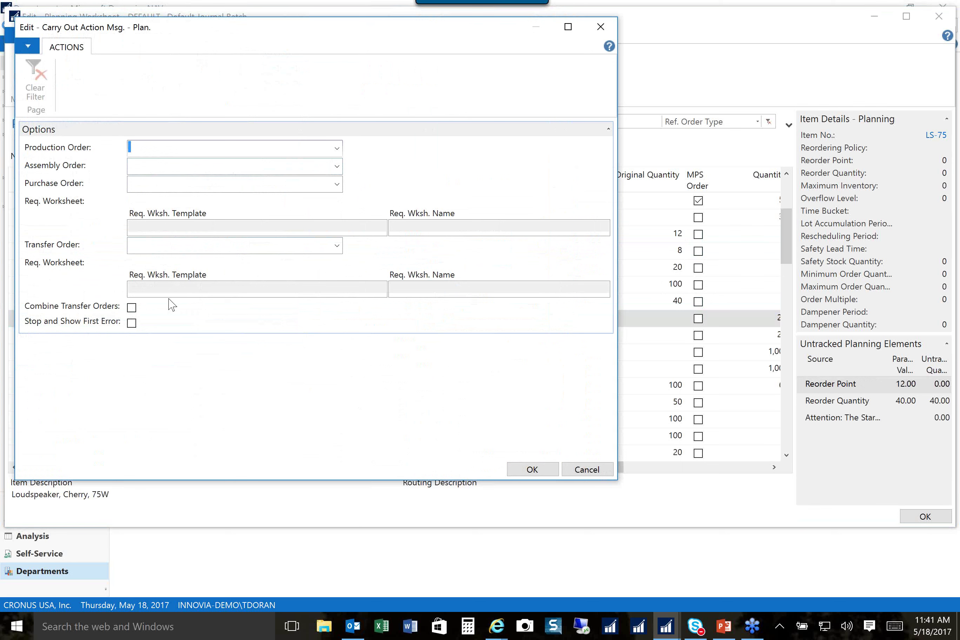
pyautogui.click(578, 471)
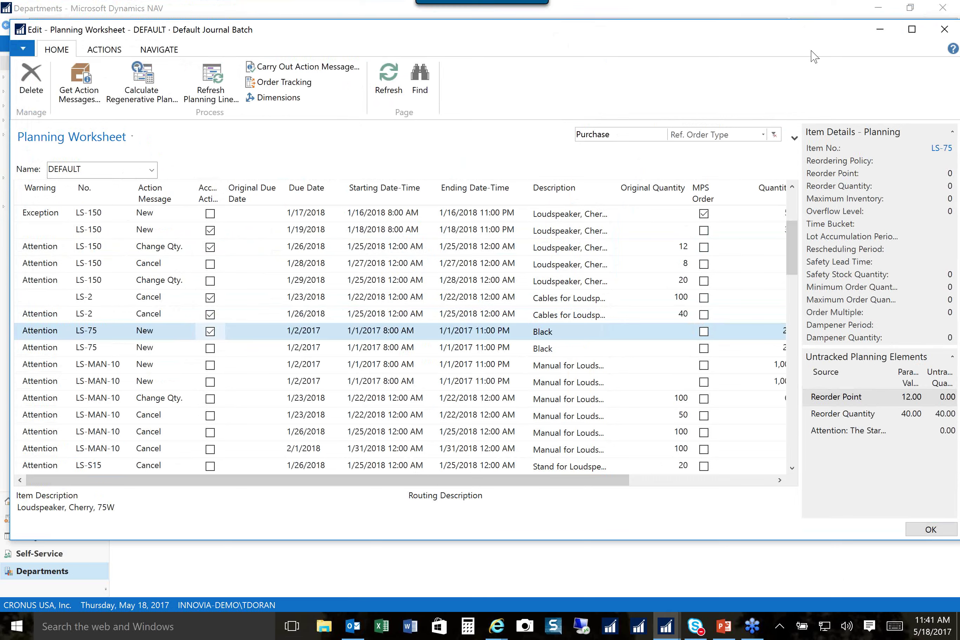
# - Close the worksheet, search 'Sale' to open Sales Orders, and select order 1001
pyautogui.press('Escape')
pyautogui.moveTo(851, 25); pyautogui.dragTo(775, 26)
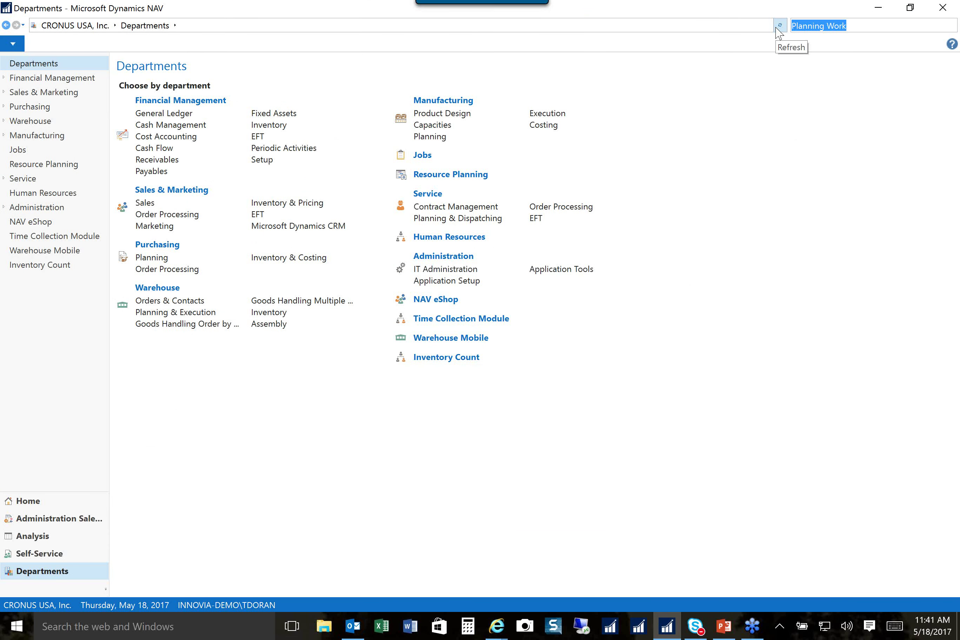
pyautogui.write('Sale')
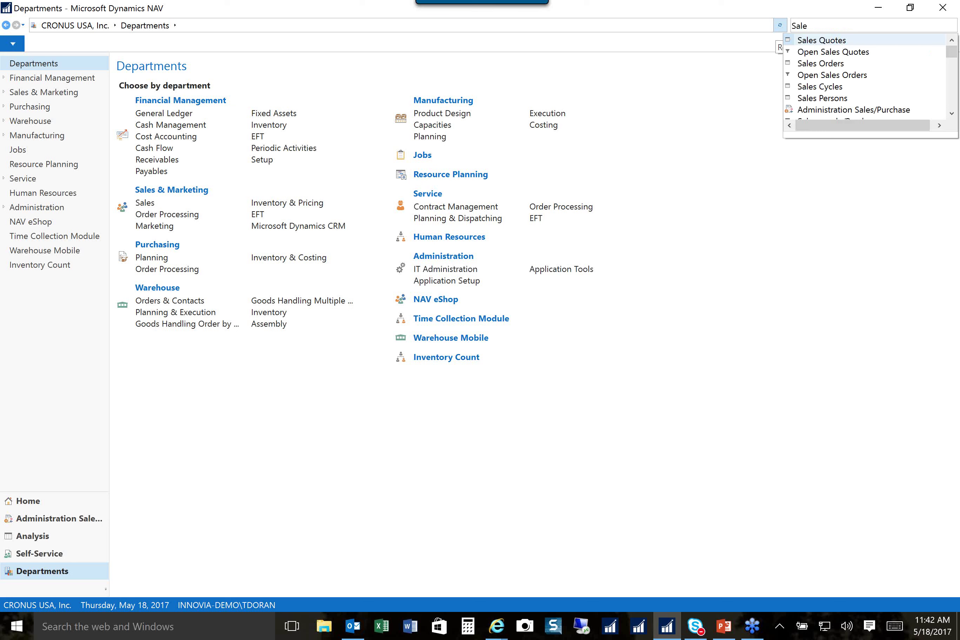
pyautogui.click(826, 65)
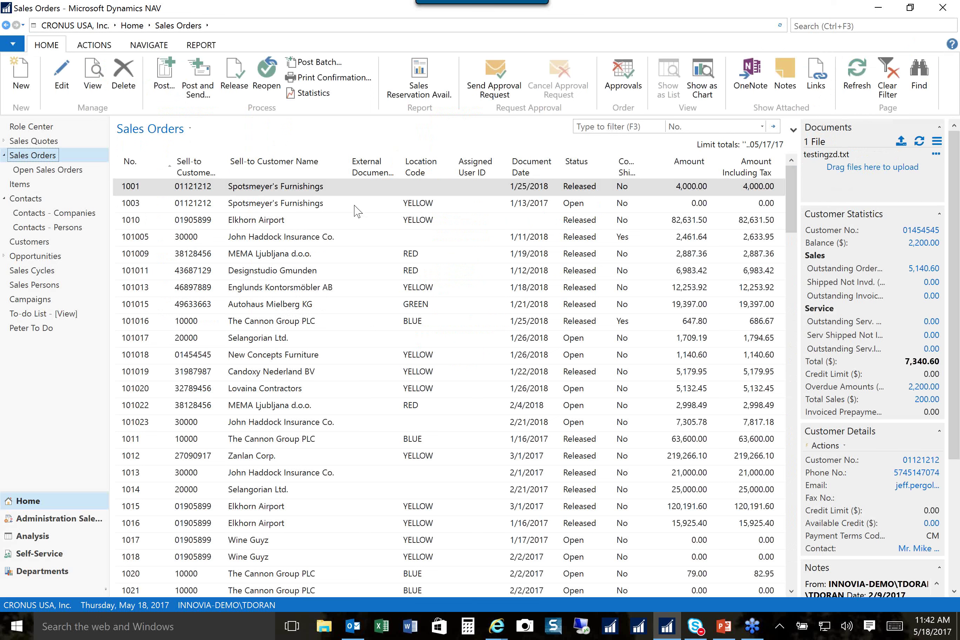
pyautogui.click(282, 188)
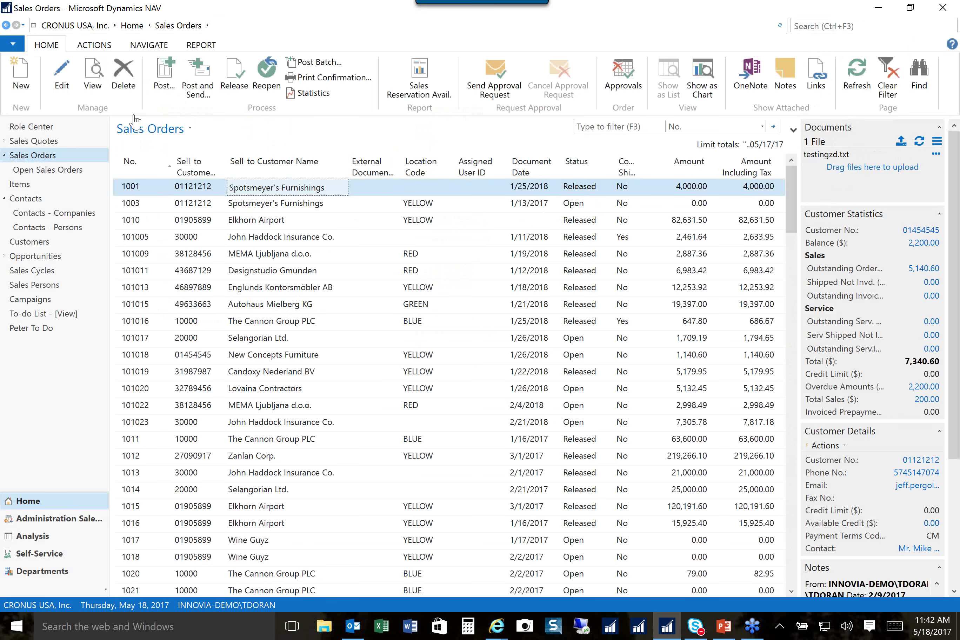
# - Open order promising for sales order 1001 and calculate available-to-promise for the Bicycle line
pyautogui.click(60, 87)
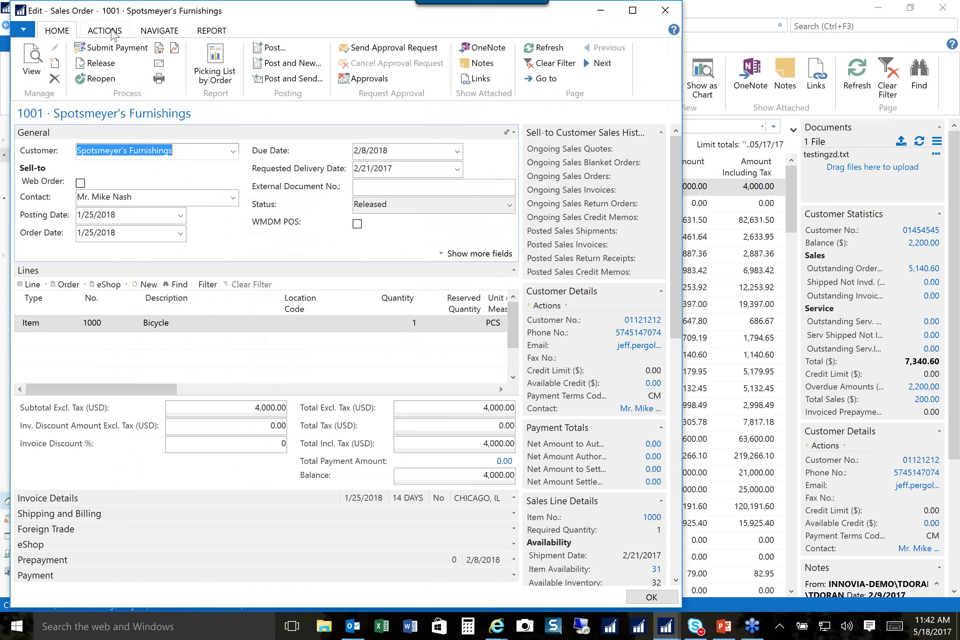
pyautogui.click(108, 31)
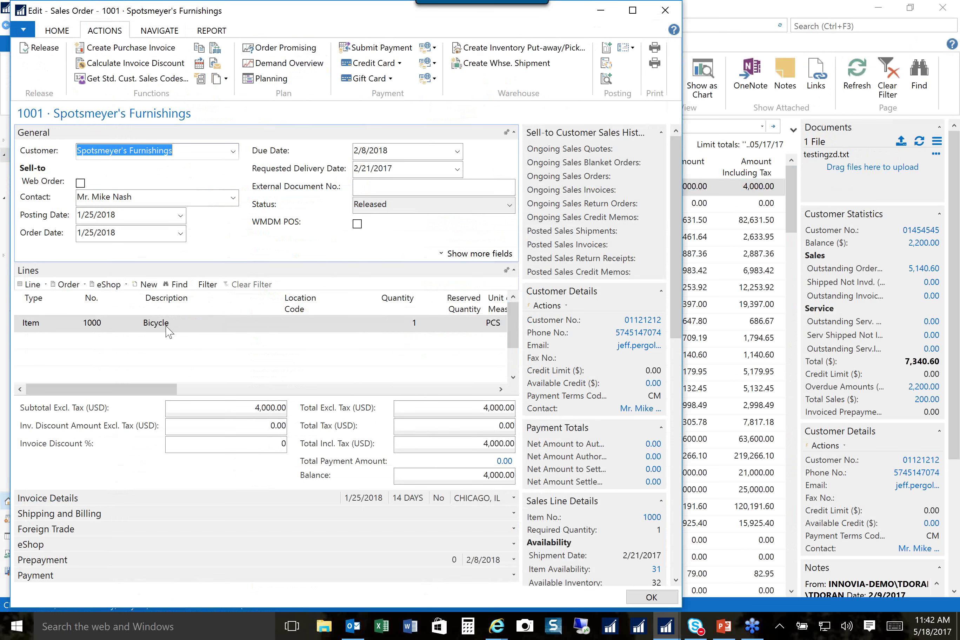
pyautogui.click(282, 50)
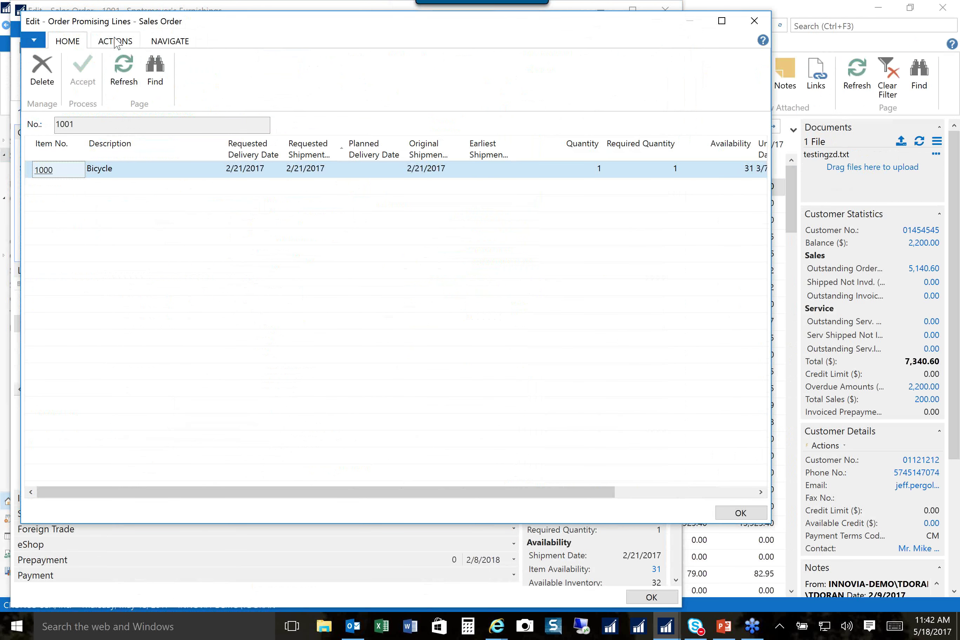
pyautogui.click(115, 41)
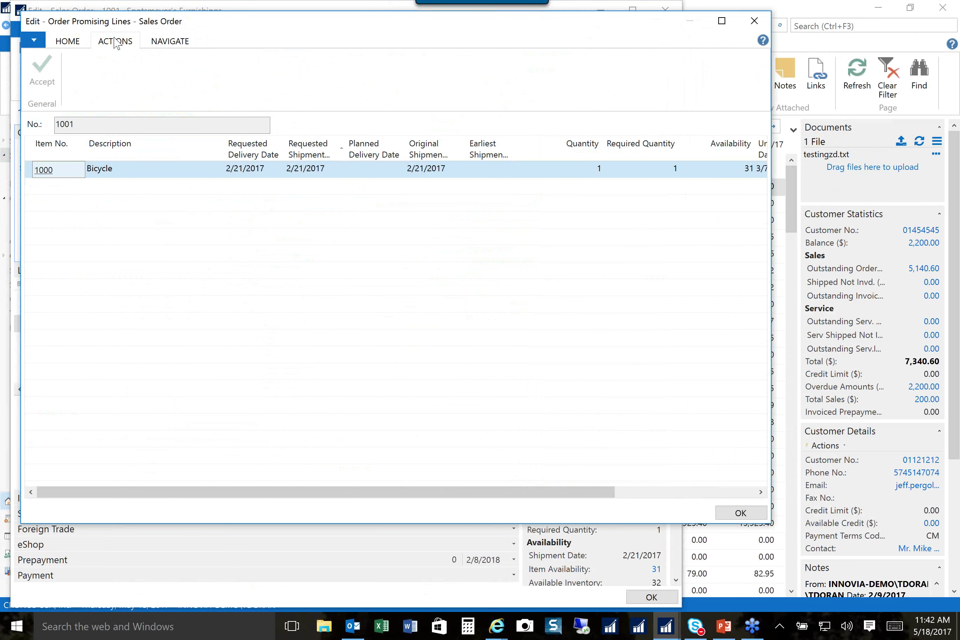
pyautogui.click(159, 42)
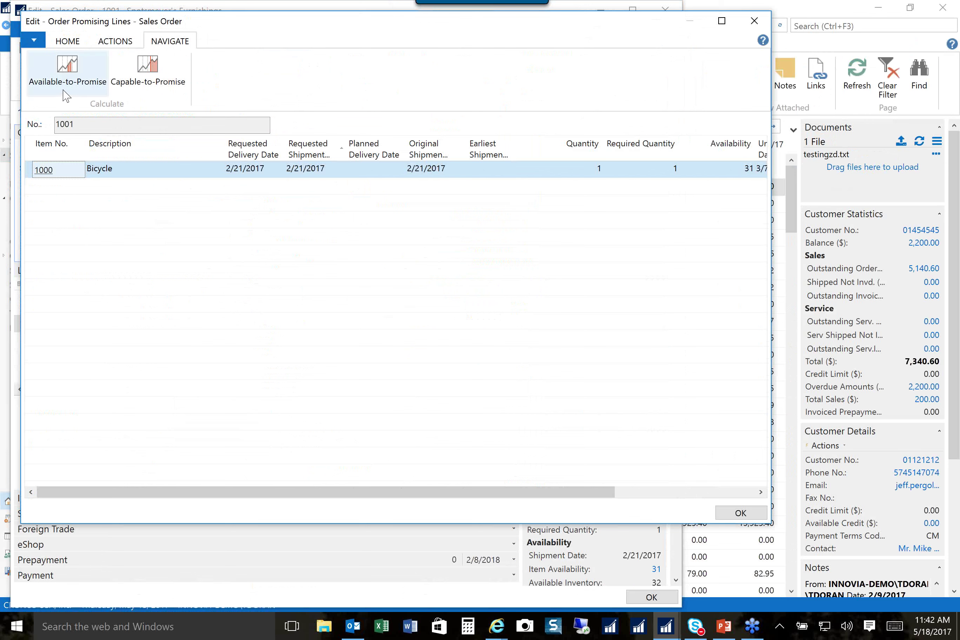
pyautogui.click(68, 81)
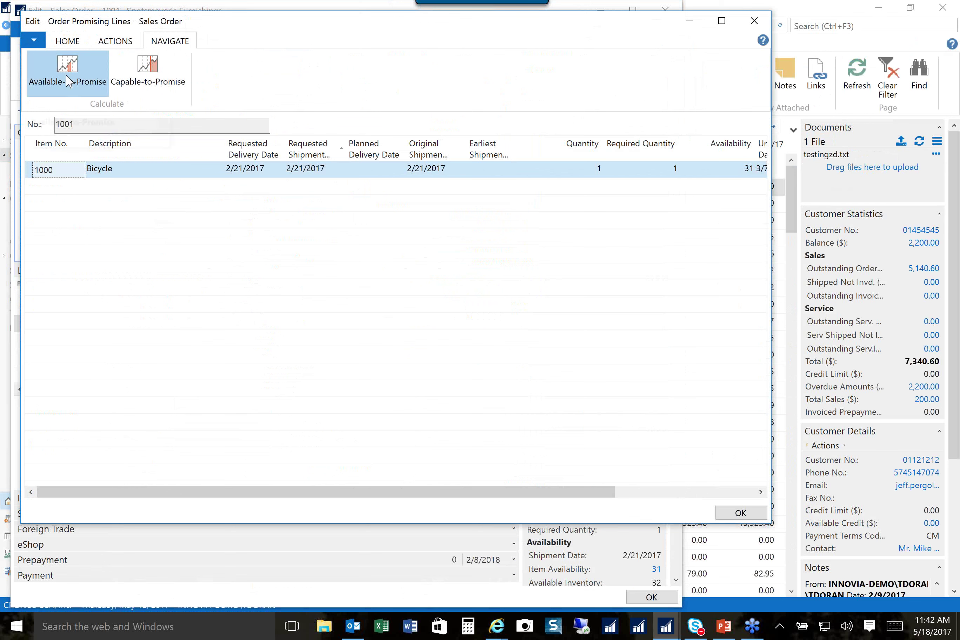
# - Dismiss the status error, close the order promising lines, and release sales order 1001
pyautogui.click(484, 294)
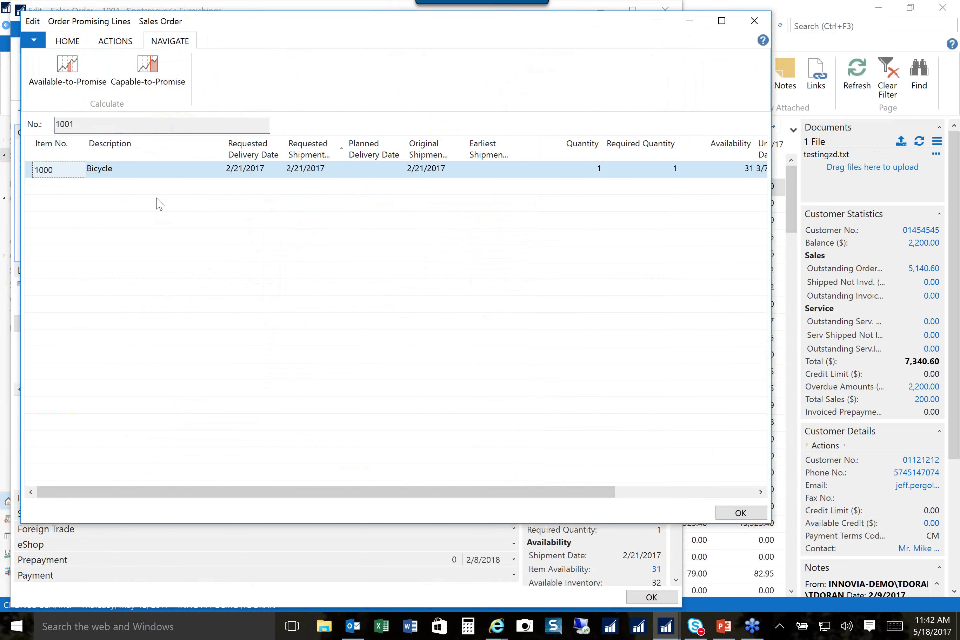
pyautogui.click(727, 515)
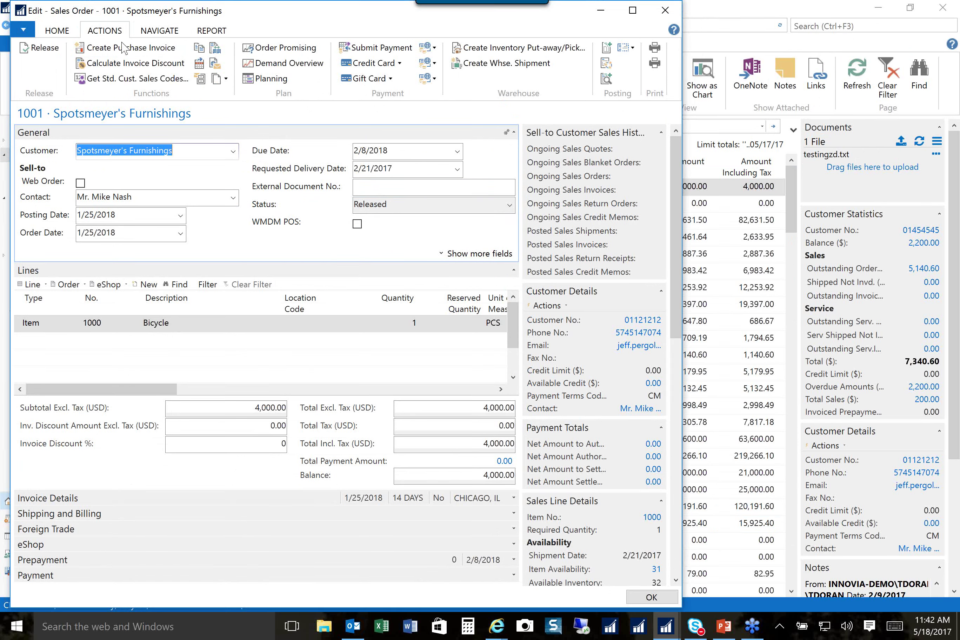
pyautogui.click(40, 50)
# - Close sales order 1001, declining the first exit prompt, then confirming exit without posting
pyautogui.click(656, 9)
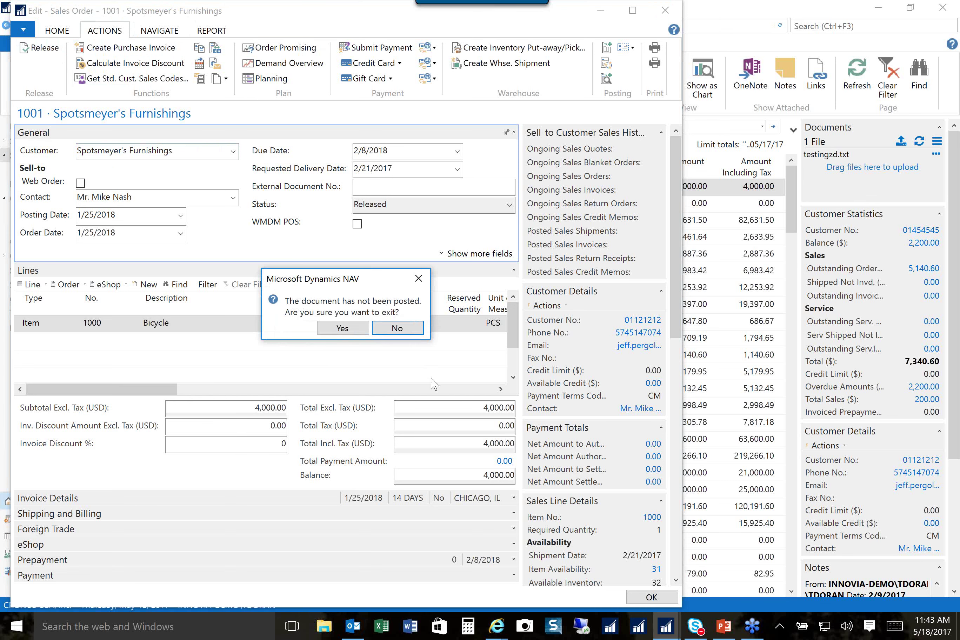
pyautogui.click(401, 329)
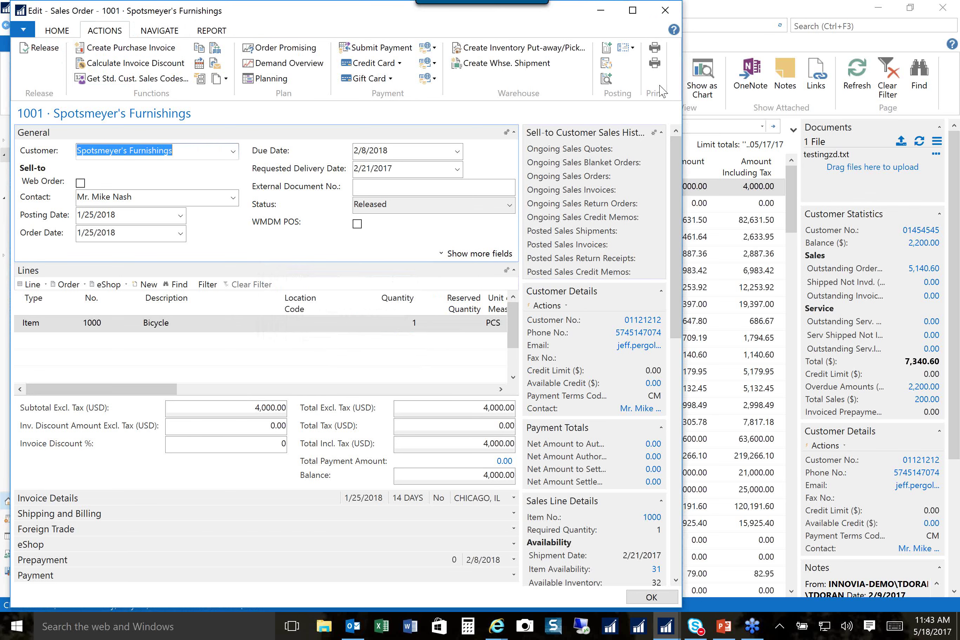
pyautogui.click(665, 10)
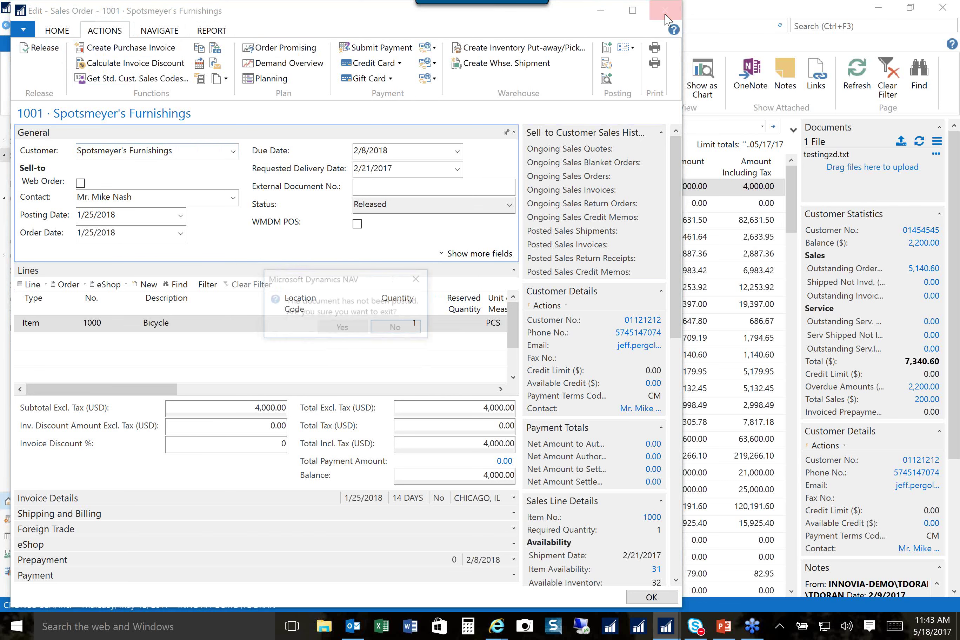
pyautogui.click(347, 329)
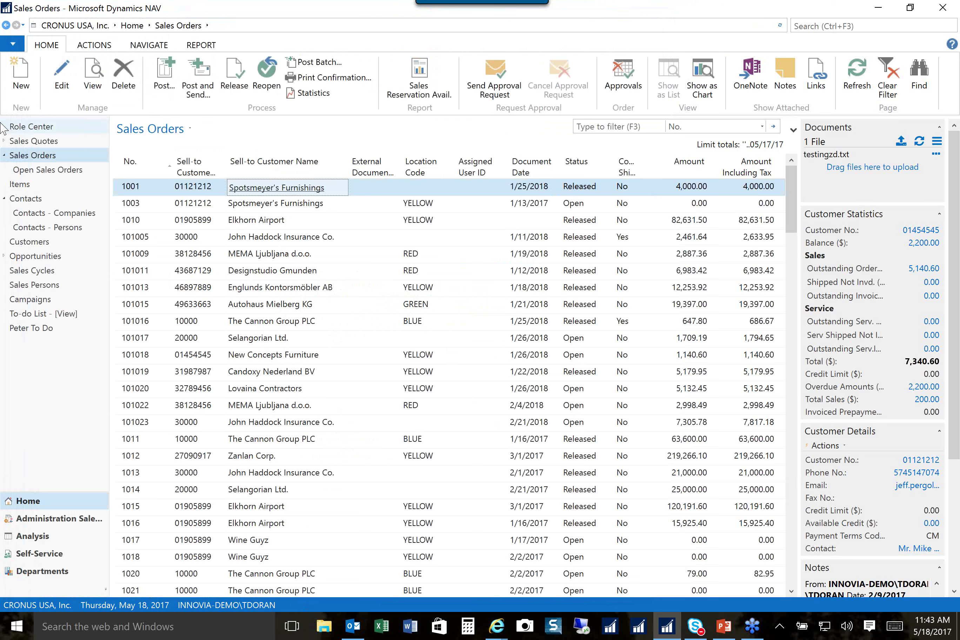
# - Go to the Role Center home page from the navigation pane
pyautogui.click(33, 126)
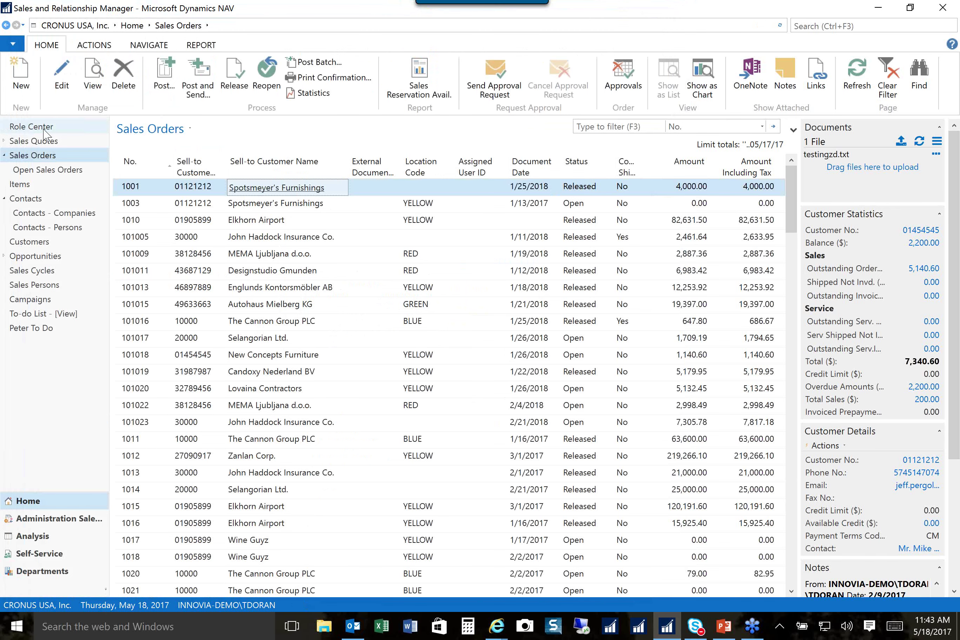